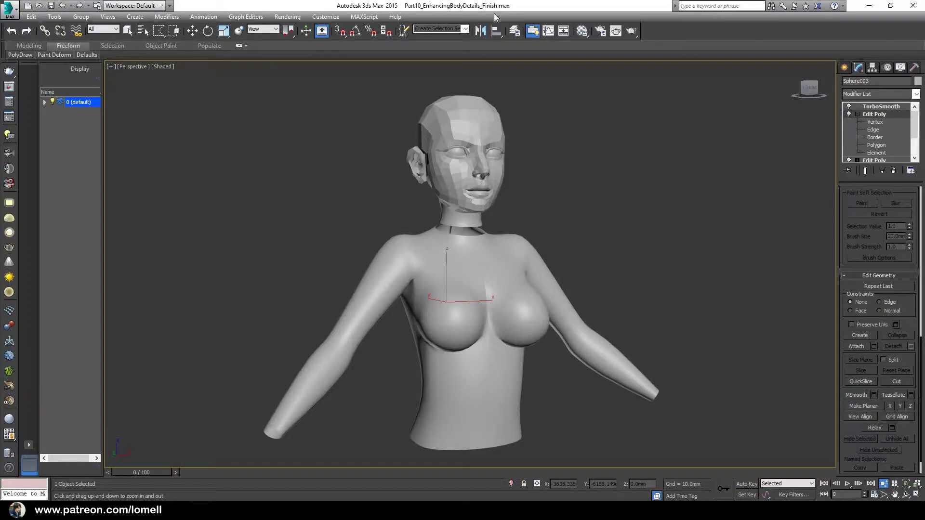
- Start Save As and edit the file name toward Part11_CollarBone_Finish
{"action": "left_click", "coordinate": [10, 14]}
{"action": "left_click", "coordinate": [39, 121]}
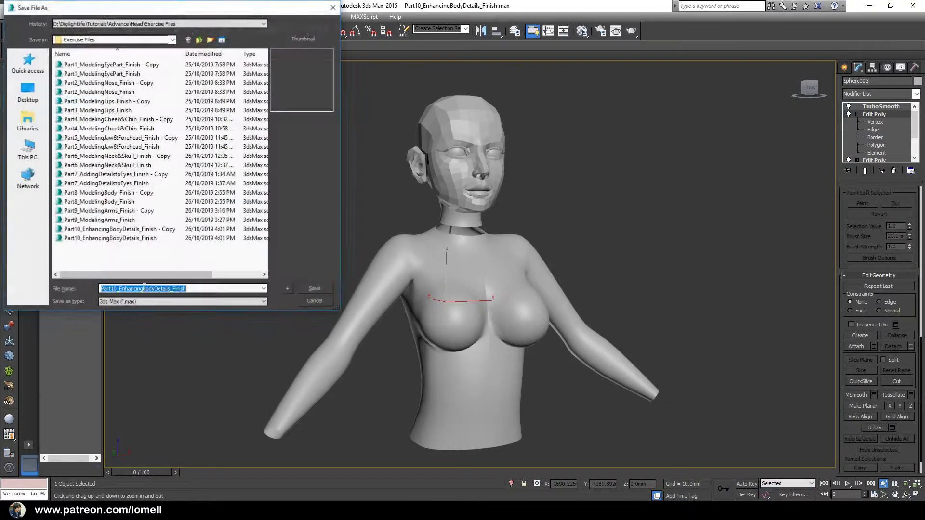
{"action": "left_click", "coordinate": [114, 289]}
{"action": "key", "text": "Delete"}
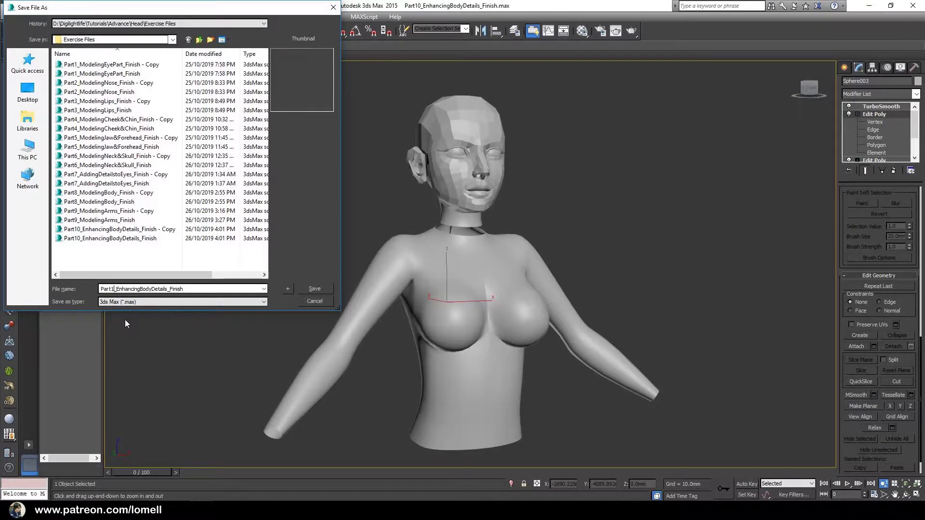
{"action": "type", "text": "1"}
{"action": "key", "text": "BackSpace"}
{"action": "key", "text": "BackSpace"}
{"action": "key", "text": "BackSpace"}
{"action": "key", "text": "BackSpace"}
{"action": "key", "text": "BackSpace"}
{"action": "key", "text": "BackSpace"}
- Save as Part11_CollarBone_Finish and delete the torso's right half, Sphere004
{"action": "left_click", "coordinate": [315, 289]}
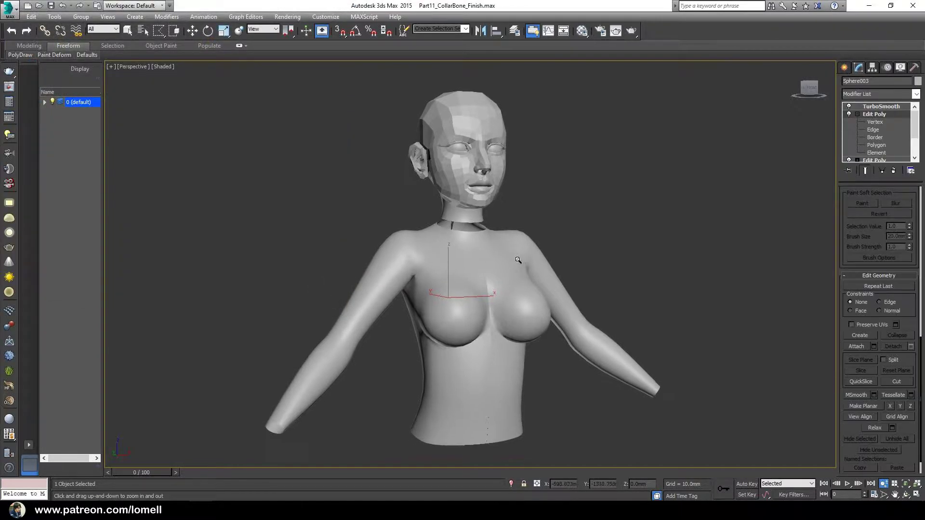
{"action": "left_click_drag", "start_coordinate": [489, 263], "coordinate": [524, 248]}
{"action": "right_click", "coordinate": [542, 239]}
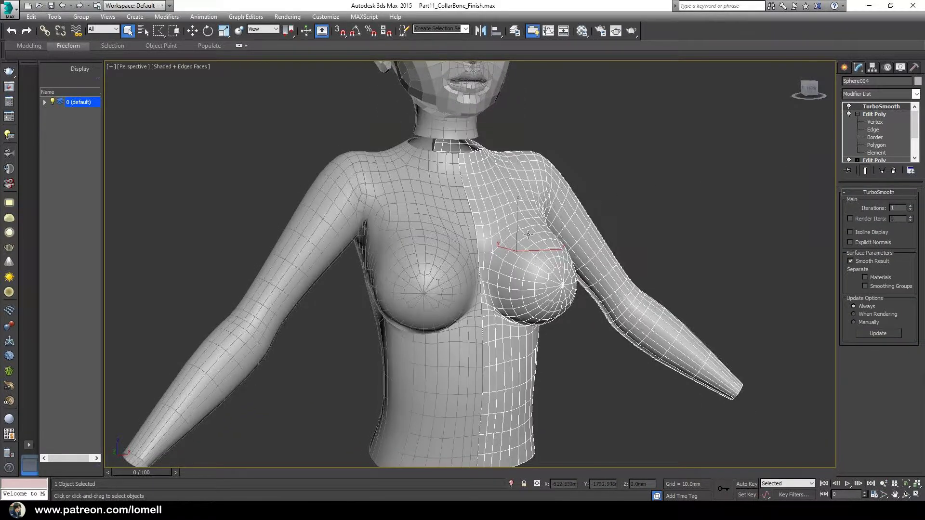
{"action": "key", "text": "Delete"}
- Mirror a copy of the left half, Sphere003, on the X axis
{"action": "left_click", "coordinate": [394, 221]}
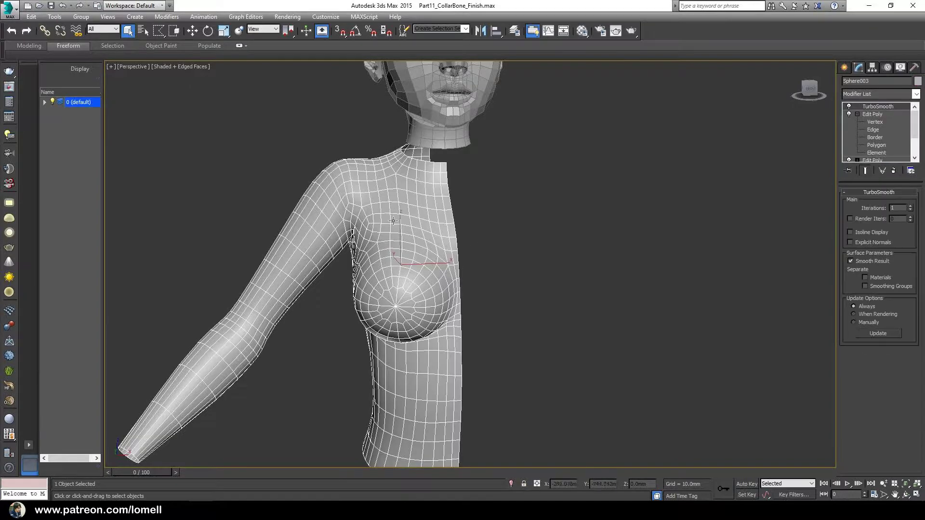
{"action": "scroll", "coordinate": [393, 220], "scroll_direction": "down", "scroll_amount": 5}
{"action": "key", "text": "w"}
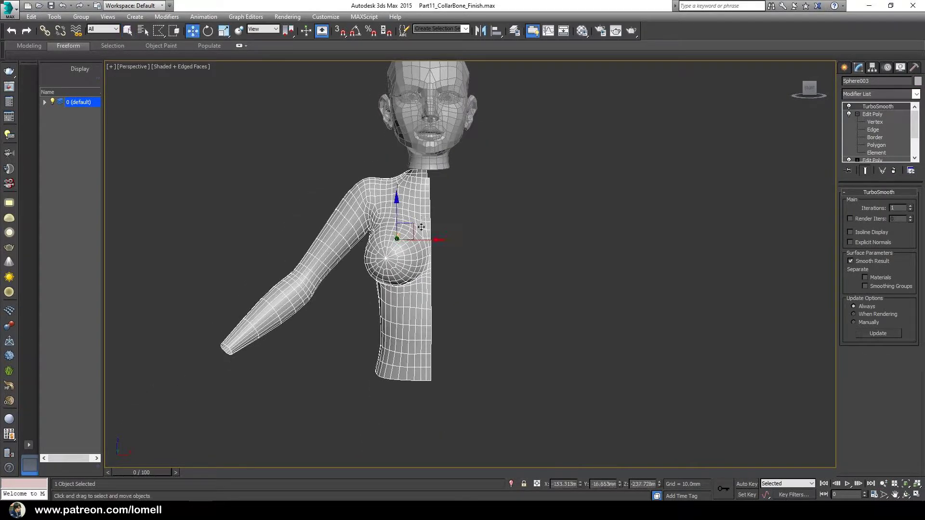
{"action": "middle_click_drag", "start_coordinate": [421, 226], "coordinate": [433, 226], "text": "alt"}
{"action": "left_click", "coordinate": [481, 30]}
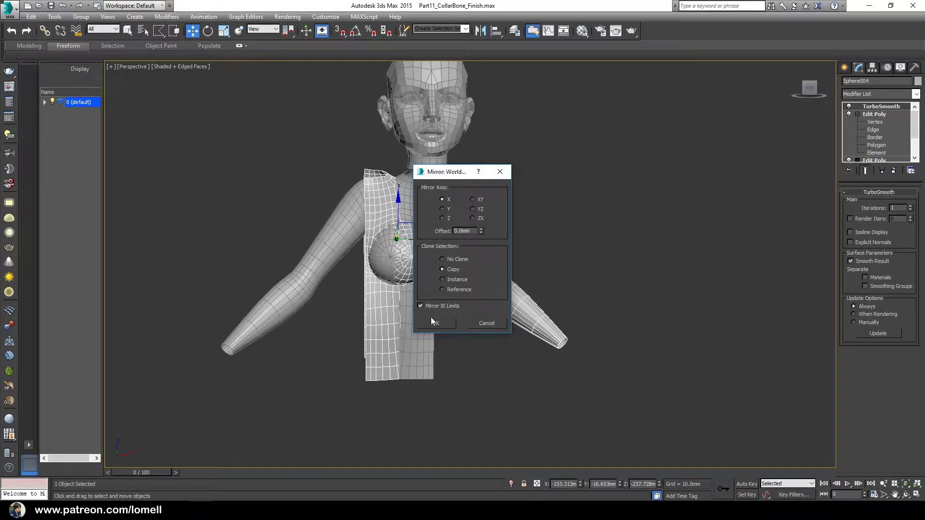
{"action": "left_click", "coordinate": [433, 321]}
{"action": "middle_click_drag", "start_coordinate": [508, 466], "coordinate": [507, 436]}
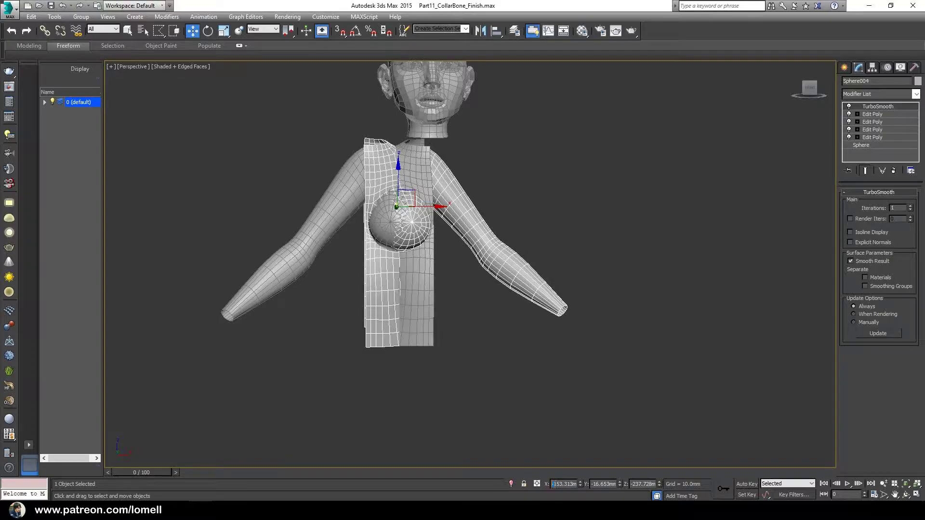
- Move the mirrored copy to X 153.313, remove its TurboSmooth and collapse it to Editable Poly
{"action": "key", "text": "Delete"}
{"action": "key", "text": "Return"}
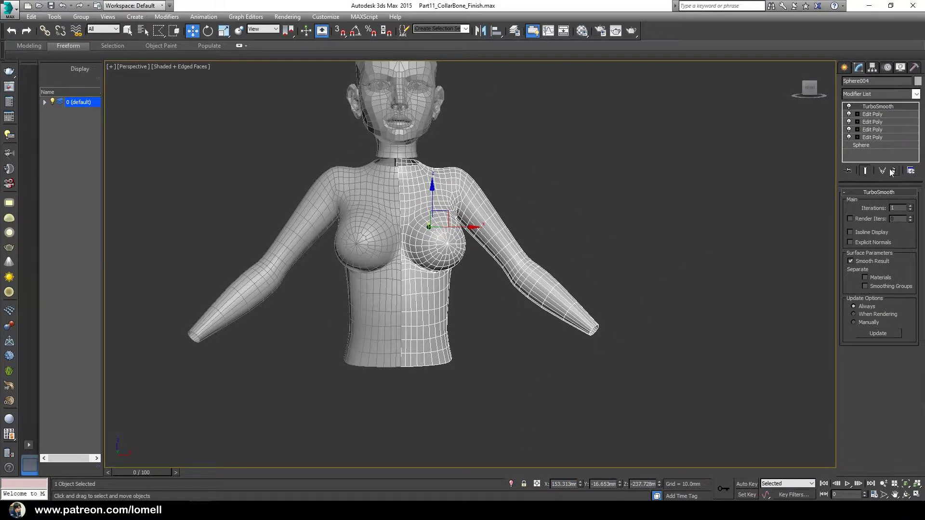
{"action": "left_click", "coordinate": [892, 171]}
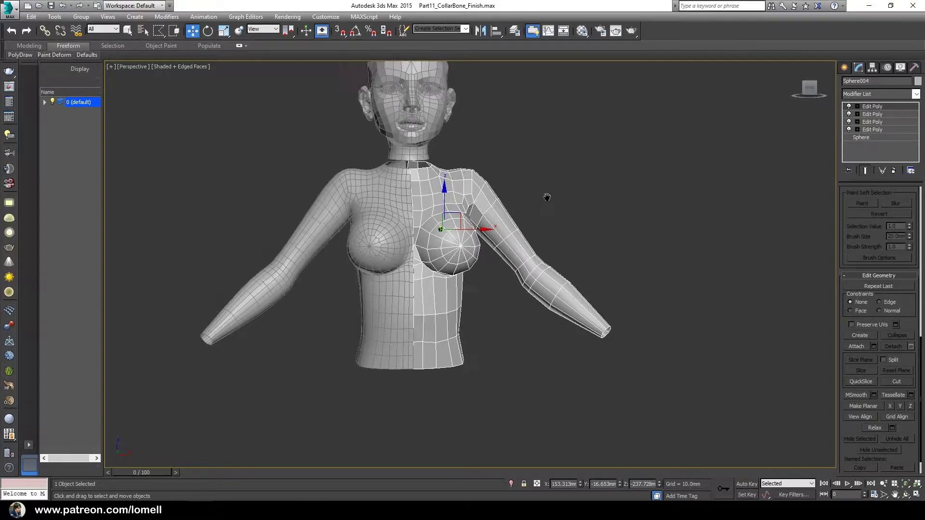
{"action": "middle_click_drag", "start_coordinate": [546, 196], "coordinate": [582, 198], "text": "alt"}
{"action": "right_click", "coordinate": [880, 106]}
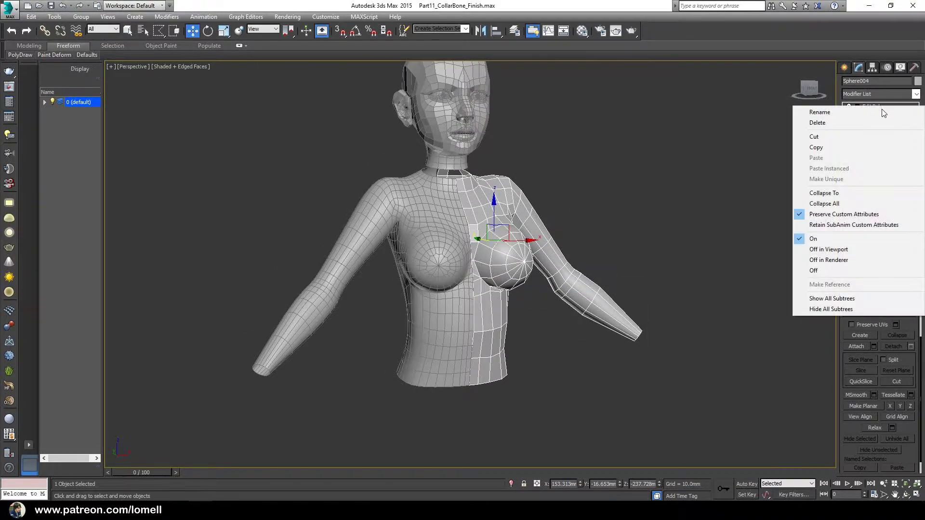
{"action": "left_click", "coordinate": [826, 195]}
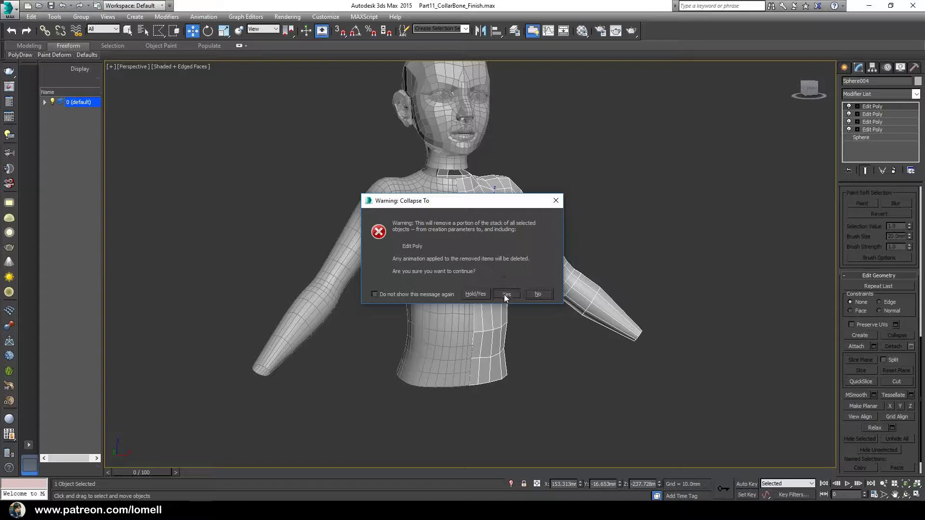
{"action": "left_click", "coordinate": [504, 295]}
- Attach the mirrored right half to Sphere003 using the quad-menu Attach command
{"action": "scroll", "coordinate": [384, 199], "scroll_direction": "up", "scroll_amount": 3}
{"action": "key", "text": "q"}
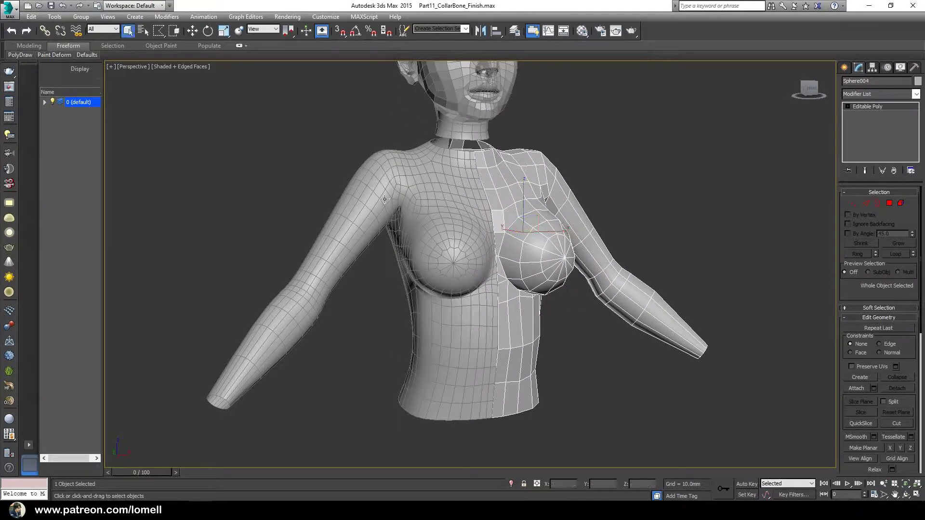
{"action": "left_click", "coordinate": [384, 199]}
{"action": "left_click", "coordinate": [872, 114]}
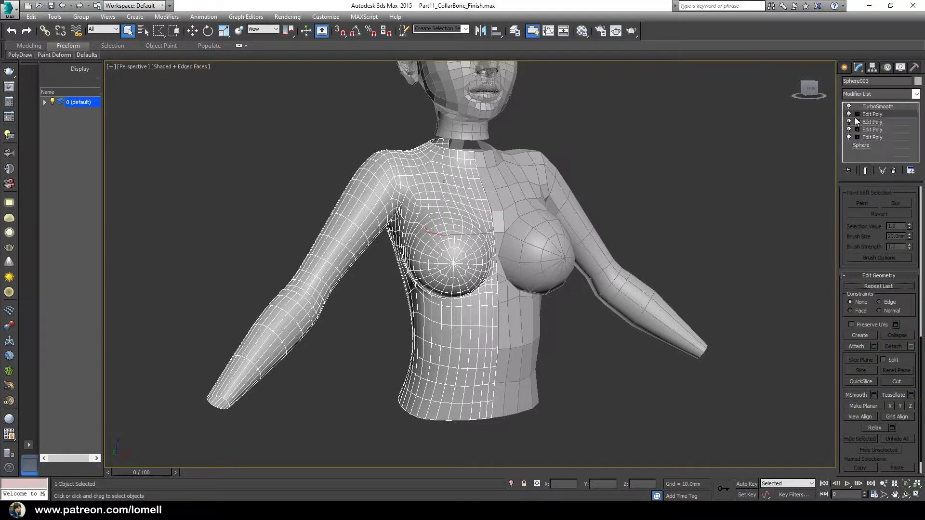
{"action": "scroll", "coordinate": [568, 220], "scroll_direction": "up", "scroll_amount": 2}
{"action": "middle_click_drag", "start_coordinate": [568, 221], "coordinate": [624, 194], "text": "alt"}
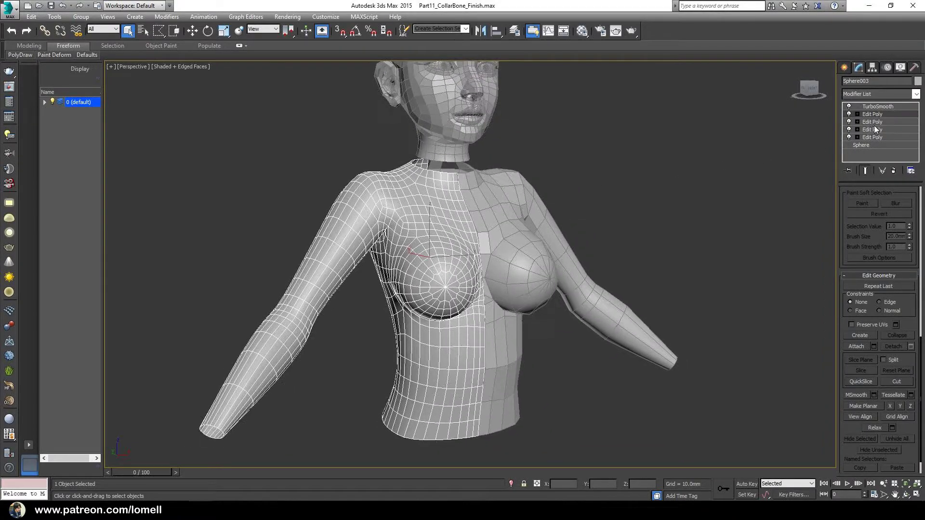
{"action": "right_click", "coordinate": [577, 248]}
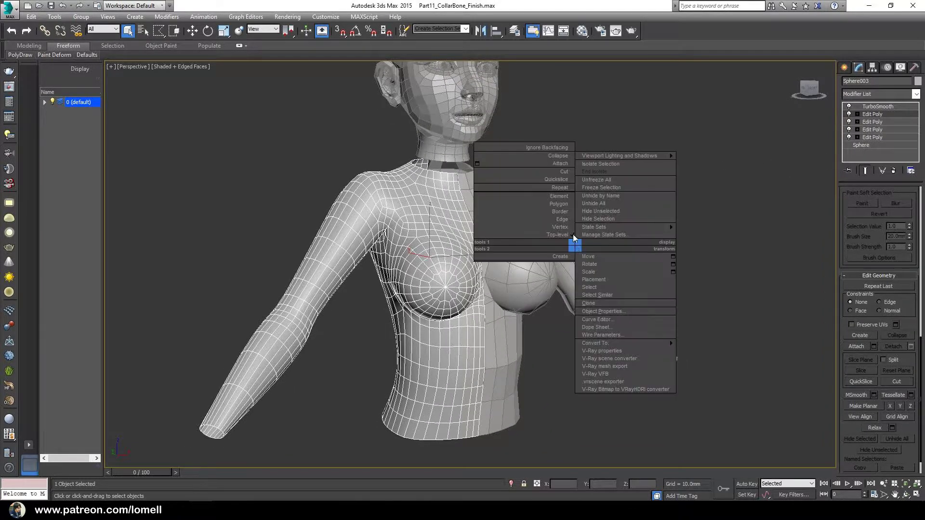
{"action": "left_click", "coordinate": [557, 166]}
{"action": "left_click", "coordinate": [513, 190]}
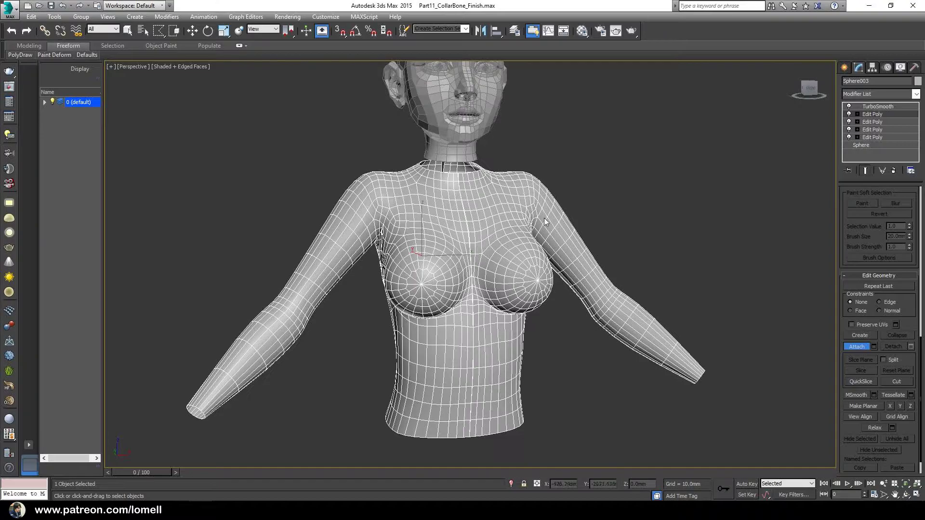
{"action": "left_click", "coordinate": [857, 115]}
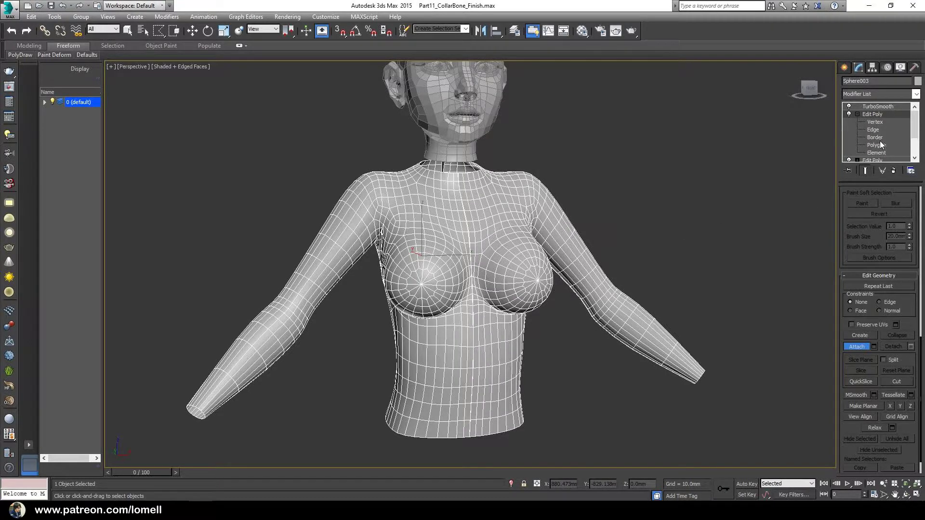
- Show the unsmoothed cage and select the right half's element, displayed as shaded faces
{"action": "left_click", "coordinate": [865, 171]}
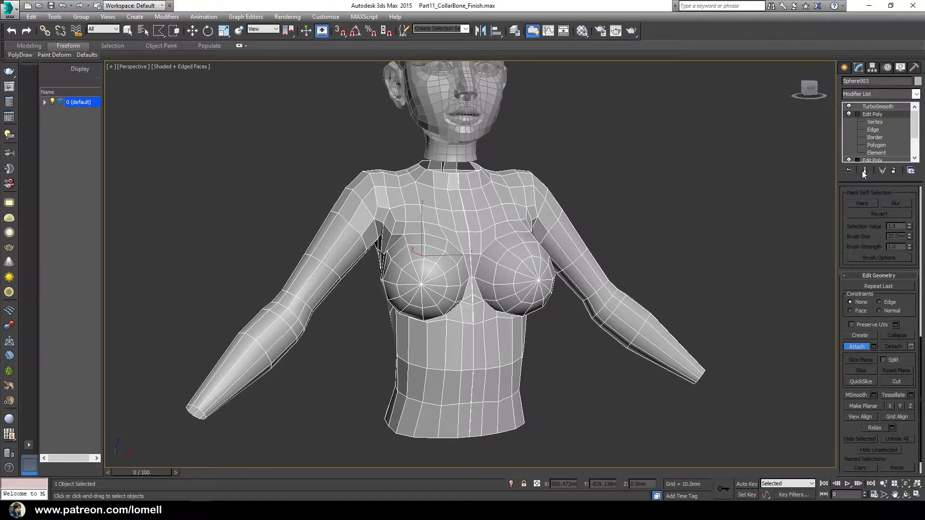
{"action": "left_click", "coordinate": [874, 153]}
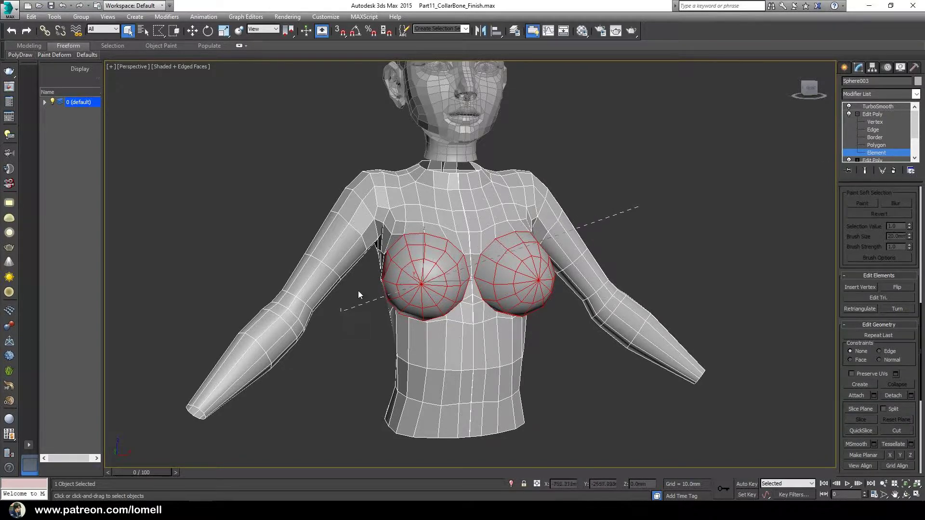
{"action": "left_click_drag", "start_coordinate": [159, 30], "coordinate": [159, 48]}
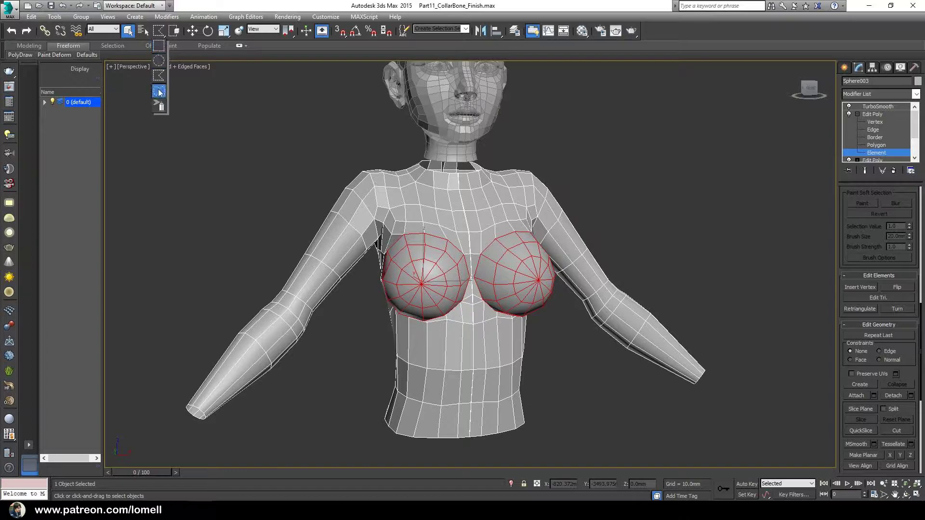
{"action": "left_click", "coordinate": [565, 291]}
{"action": "middle_click_drag", "start_coordinate": [565, 290], "coordinate": [578, 268], "text": "alt"}
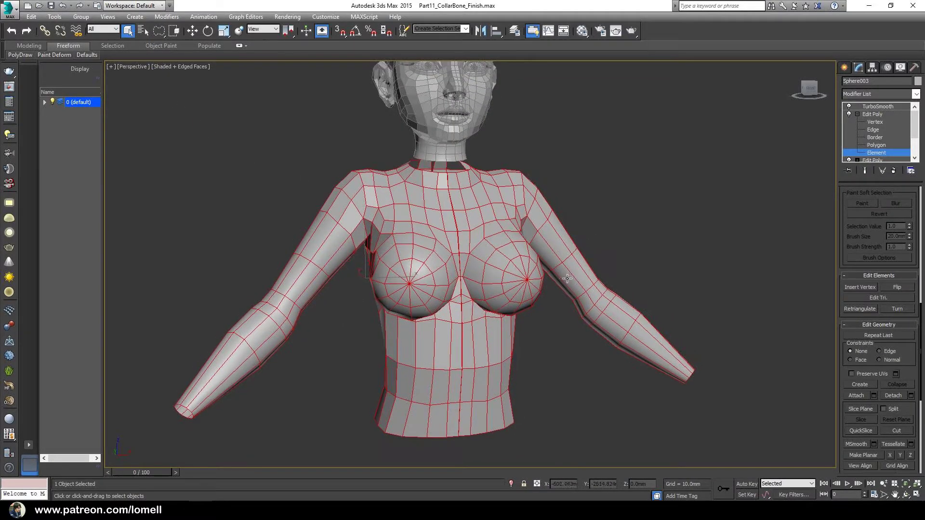
{"action": "key", "text": "alt+z"}
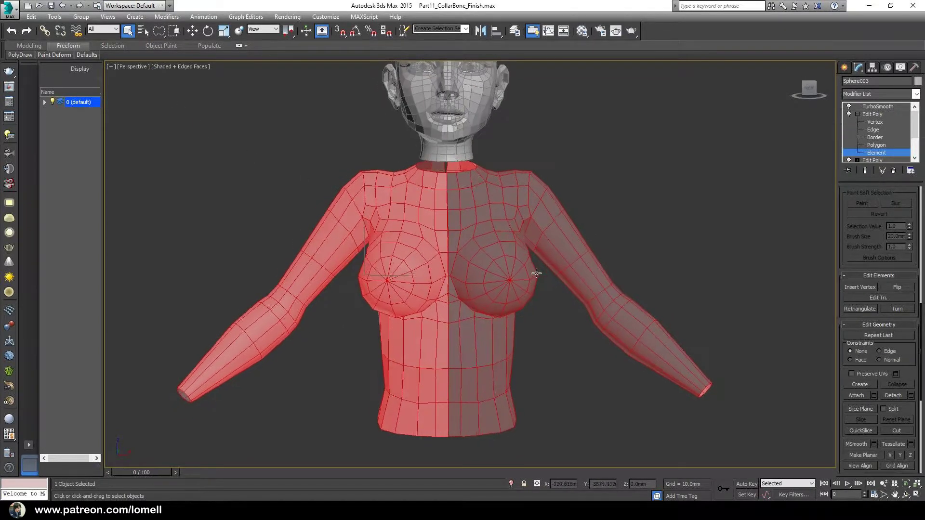
{"action": "left_click_drag", "start_coordinate": [554, 283], "coordinate": [528, 263]}
{"action": "mouse_move", "coordinate": [528, 263]}
{"action": "middle_mouse_down", "text": "alt"}
{"action": "mouse_move", "coordinate": [693, 248]}
{"action": "mouse_move", "coordinate": [527, 253]}
{"action": "middle_mouse_up", "text": "alt"}
{"action": "right_click", "coordinate": [595, 204]}
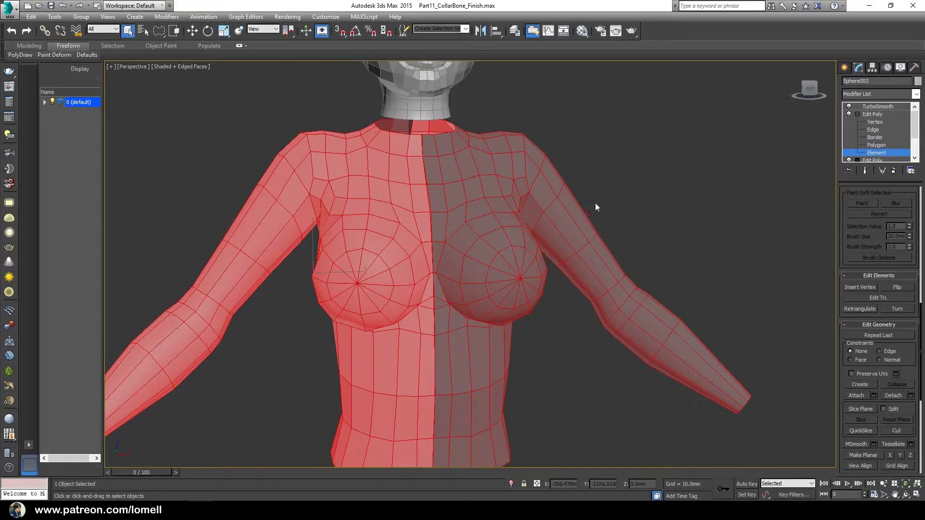
{"action": "left_click_drag", "start_coordinate": [566, 340], "coordinate": [567, 339]}
{"action": "mouse_move", "coordinate": [567, 339]}
{"action": "middle_mouse_down", "text": "alt"}
{"action": "mouse_move", "coordinate": [600, 221]}
{"action": "mouse_move", "coordinate": [557, 237]}
{"action": "middle_mouse_up", "text": "alt"}
{"action": "right_click", "coordinate": [673, 180]}
{"action": "left_click", "coordinate": [616, 212]}
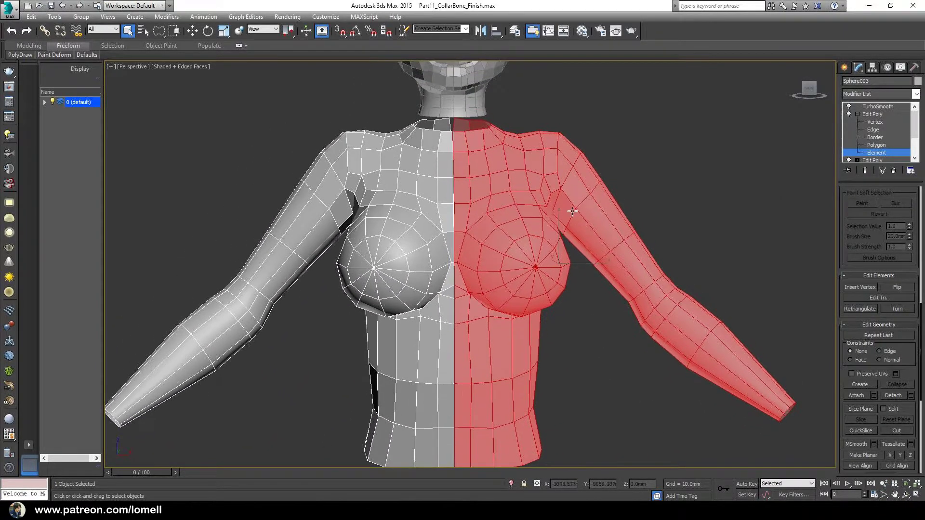
- In Front wireframe view, box-select the centre-seam vertices at Vertex level
{"action": "key", "text": "f"}
{"action": "scroll", "coordinate": [521, 237], "scroll_direction": "up", "scroll_amount": 2}
{"action": "scroll", "coordinate": [506, 219], "scroll_direction": "up", "scroll_amount": 1}
{"action": "key", "text": "F3"}
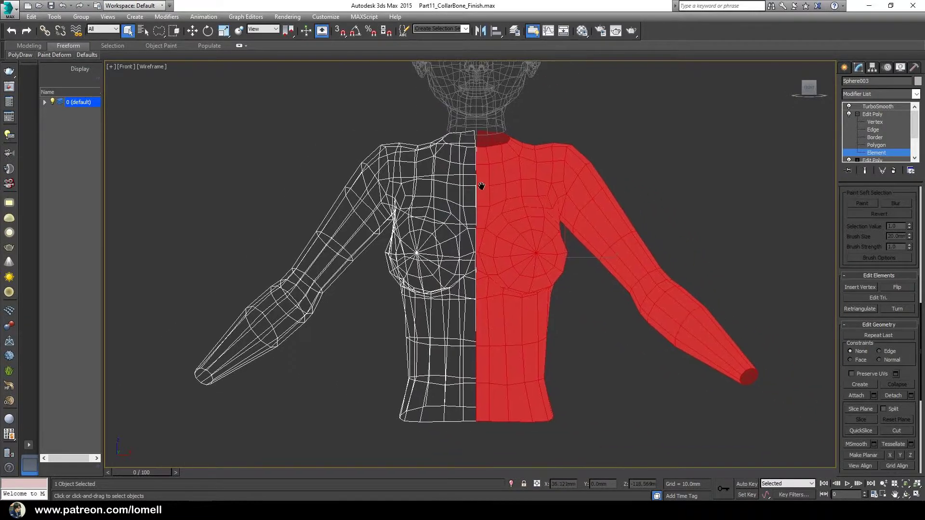
{"action": "middle_click_drag", "start_coordinate": [506, 219], "coordinate": [476, 182]}
{"action": "left_click", "coordinate": [873, 130]}
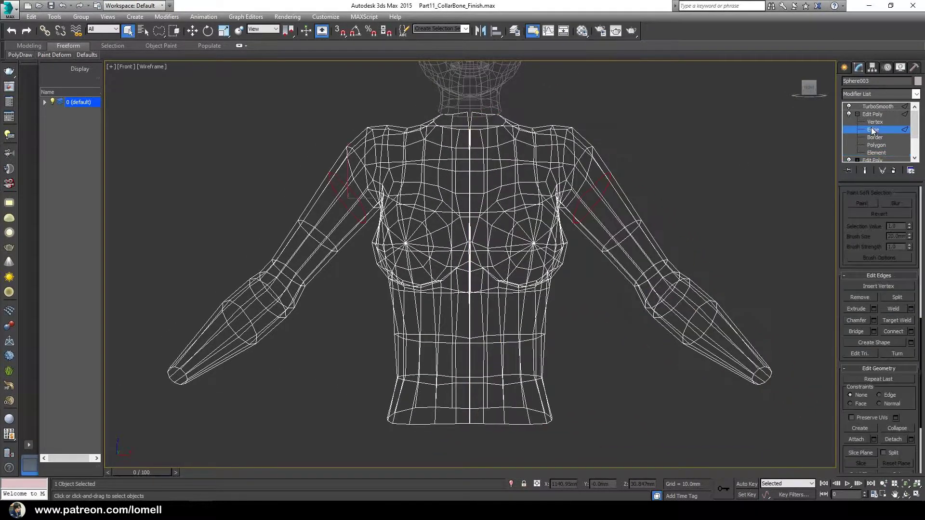
{"action": "left_click", "coordinate": [875, 122]}
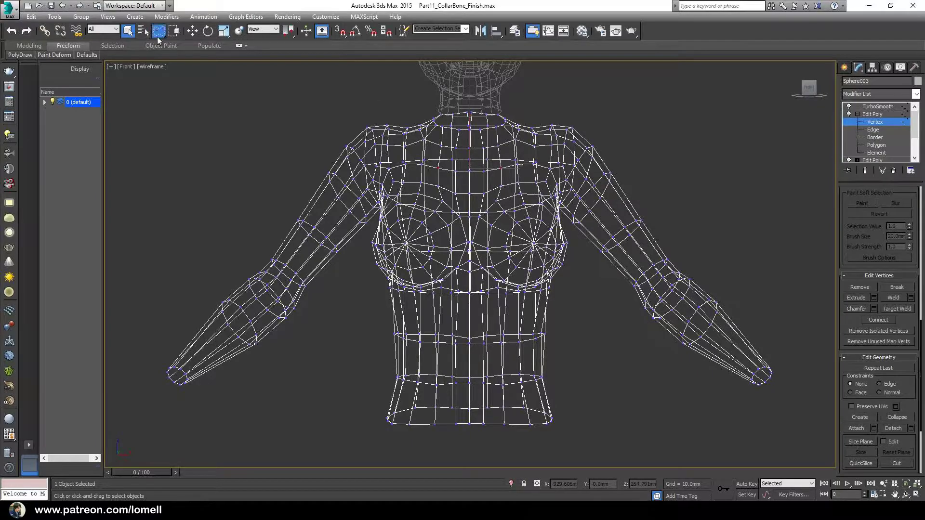
{"action": "mouse_move", "coordinate": [467, 110]}
{"action": "left_mouse_down"}
{"action": "mouse_move", "coordinate": [486, 424]}
{"action": "mouse_move", "coordinate": [473, 438]}
{"action": "mouse_move", "coordinate": [460, 167]}
{"action": "mouse_move", "coordinate": [473, 220]}
{"action": "mouse_move", "coordinate": [467, 189]}
{"action": "left_mouse_up"}
{"action": "key", "text": "alt+z"}
{"action": "key", "text": "q"}
{"action": "key", "text": "alt+z"}
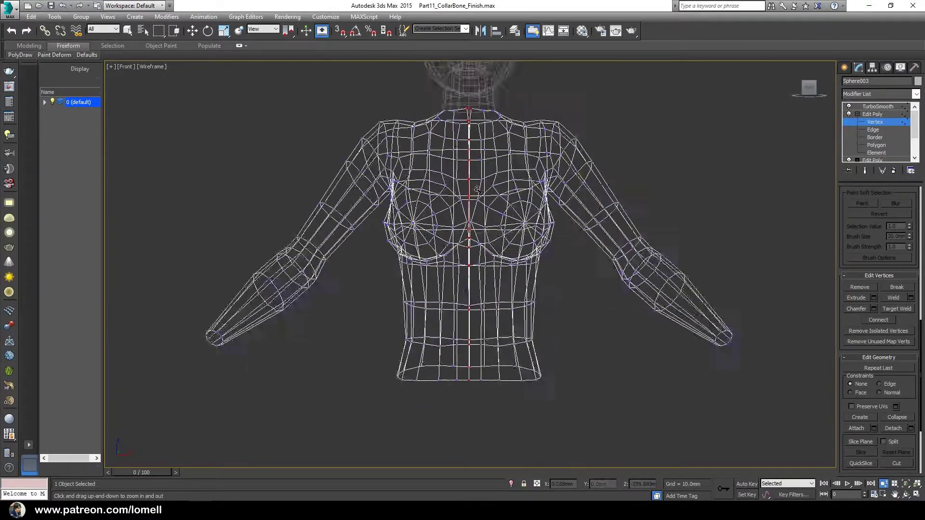
- Scale the sternum vertices to 39% on X and check them in Perspective
{"action": "key", "text": "q"}
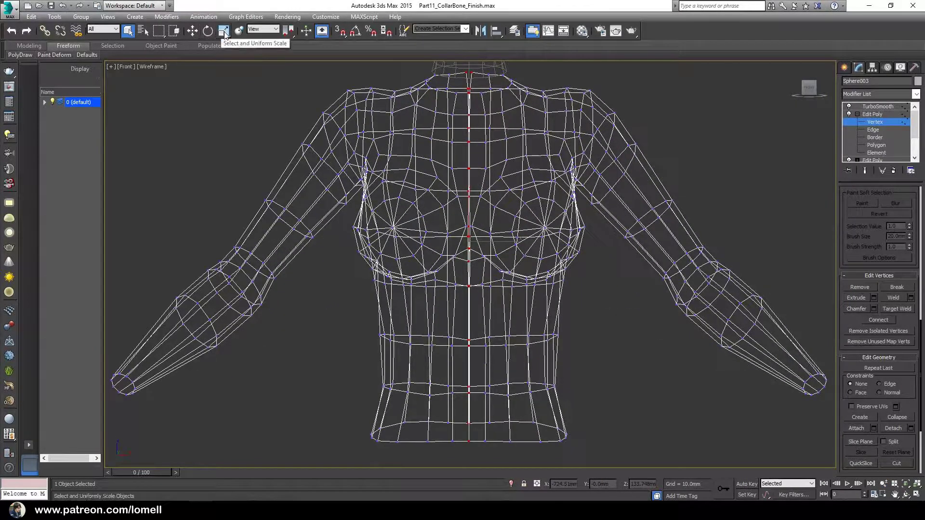
{"action": "left_click", "coordinate": [223, 31]}
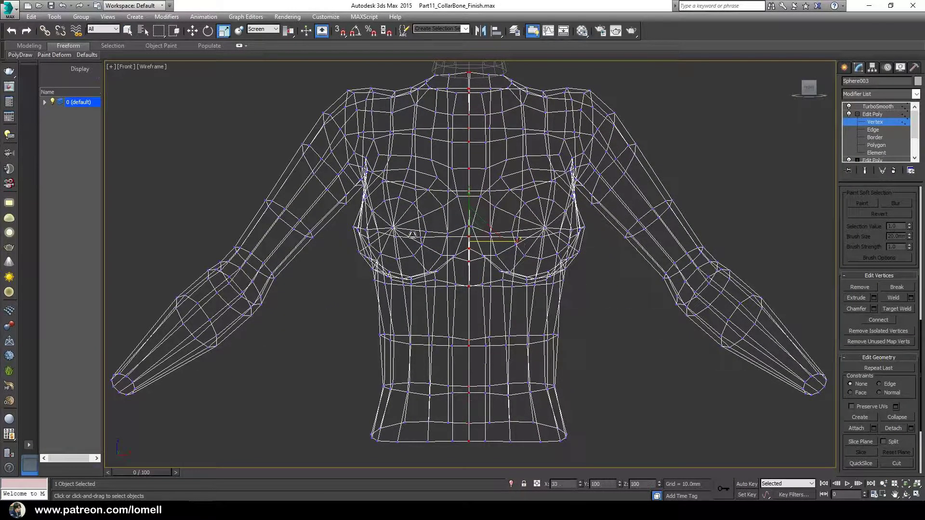
{"action": "left_click_drag", "start_coordinate": [520, 242], "coordinate": [425, 235]}
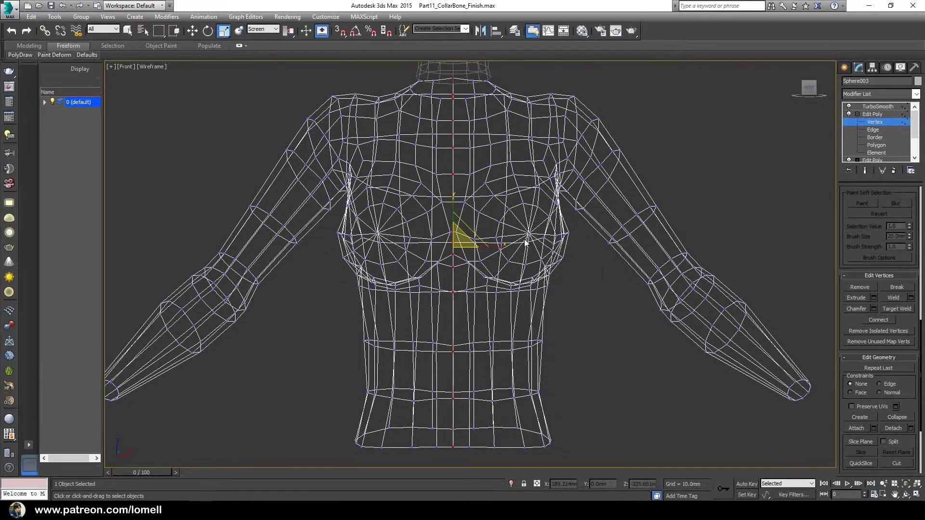
{"action": "key", "text": "p"}
{"action": "mouse_move", "coordinate": [548, 230]}
{"action": "middle_mouse_down", "text": "alt"}
{"action": "mouse_move", "coordinate": [580, 272]}
{"action": "mouse_move", "coordinate": [646, 248]}
{"action": "mouse_move", "coordinate": [593, 190]}
{"action": "mouse_move", "coordinate": [458, 215]}
{"action": "mouse_move", "coordinate": [517, 291]}
{"action": "mouse_move", "coordinate": [651, 181]}
{"action": "middle_mouse_up", "text": "alt"}
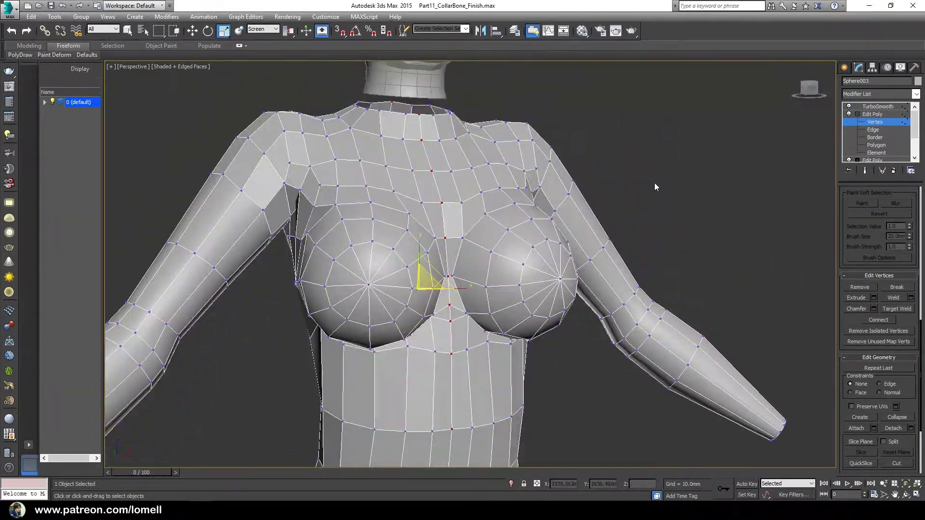
{"action": "right_click", "coordinate": [651, 181]}
{"action": "mouse_move", "coordinate": [550, 234]}
{"action": "middle_mouse_down"}
{"action": "mouse_move", "coordinate": [555, 162]}
{"action": "mouse_move", "coordinate": [547, 187]}
{"action": "middle_mouse_up"}
{"action": "scroll", "coordinate": [555, 161], "scroll_direction": "down", "scroll_amount": 3}
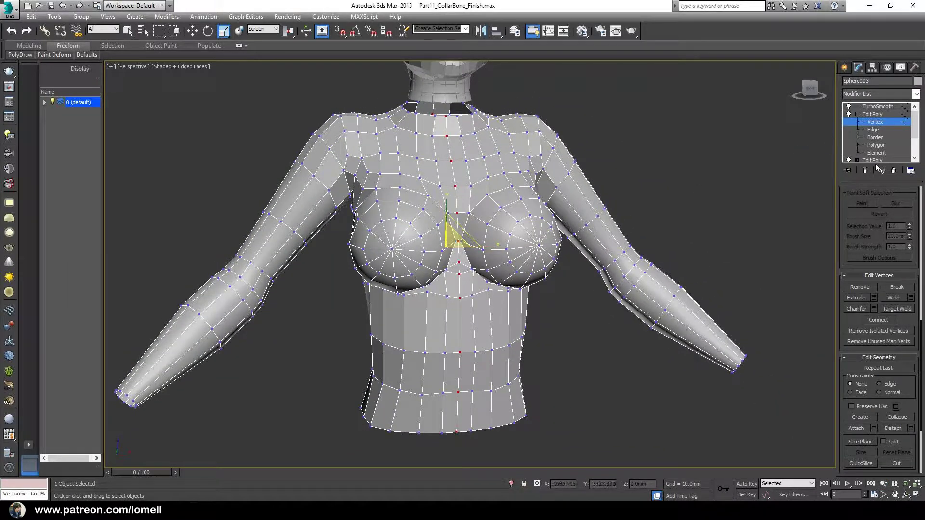
- At Border level, select the torso's neck and waist borders
{"action": "left_click", "coordinate": [875, 138]}
{"action": "middle_click_drag", "start_coordinate": [684, 193], "coordinate": [717, 162], "text": "alt"}
{"action": "key", "text": "shift+z"}
{"action": "left_click_drag", "start_coordinate": [388, 112], "coordinate": [552, 477]}
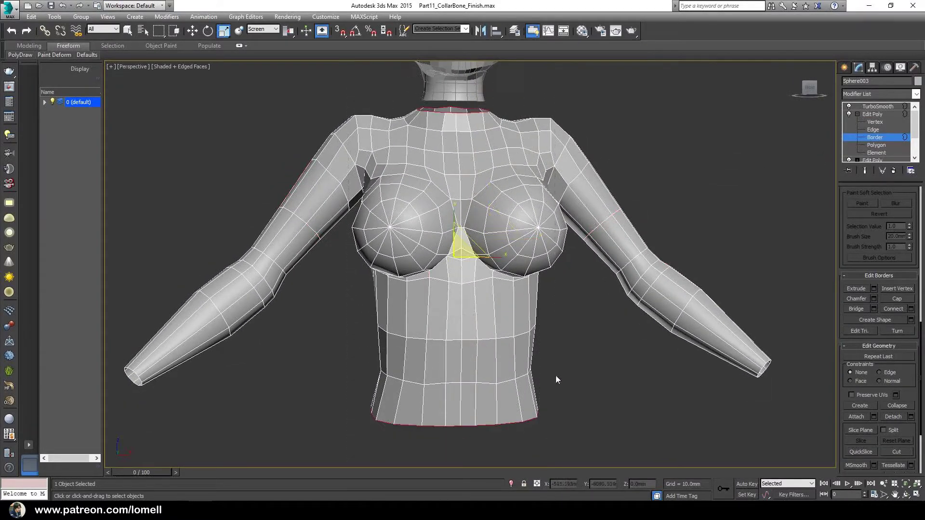
{"action": "scroll", "coordinate": [517, 274], "scroll_direction": "up", "scroll_amount": 2}
{"action": "scroll", "coordinate": [516, 273], "scroll_direction": "down", "scroll_amount": 2}
- Keep only the neck border selected and inspect it from the side
{"action": "middle_click_drag", "start_coordinate": [517, 274], "coordinate": [703, 236], "text": "alt"}
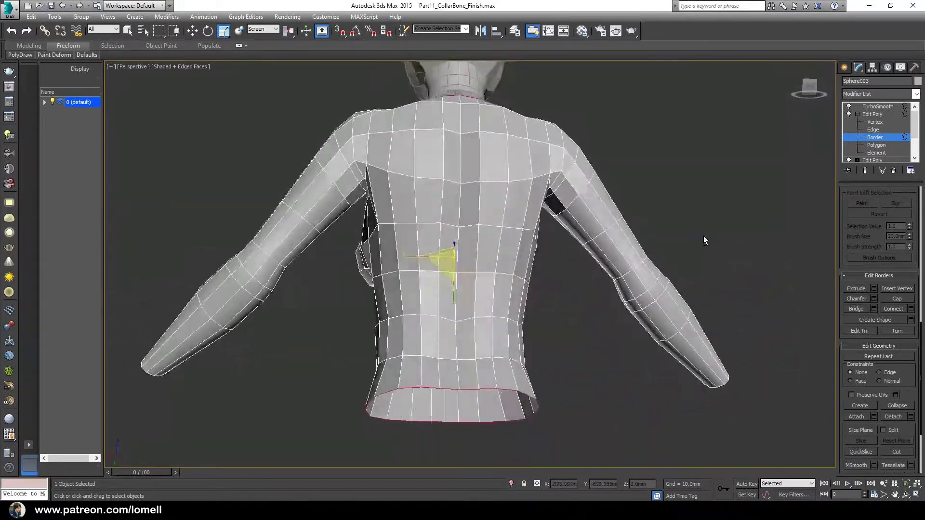
{"action": "scroll", "coordinate": [524, 286], "scroll_direction": "up", "scroll_amount": 2}
{"action": "mouse_move", "coordinate": [523, 221]}
{"action": "middle_mouse_down", "text": "alt"}
{"action": "mouse_move", "coordinate": [578, 180]}
{"action": "mouse_move", "coordinate": [473, 217]}
{"action": "mouse_move", "coordinate": [464, 141]}
{"action": "middle_mouse_up", "text": "alt"}
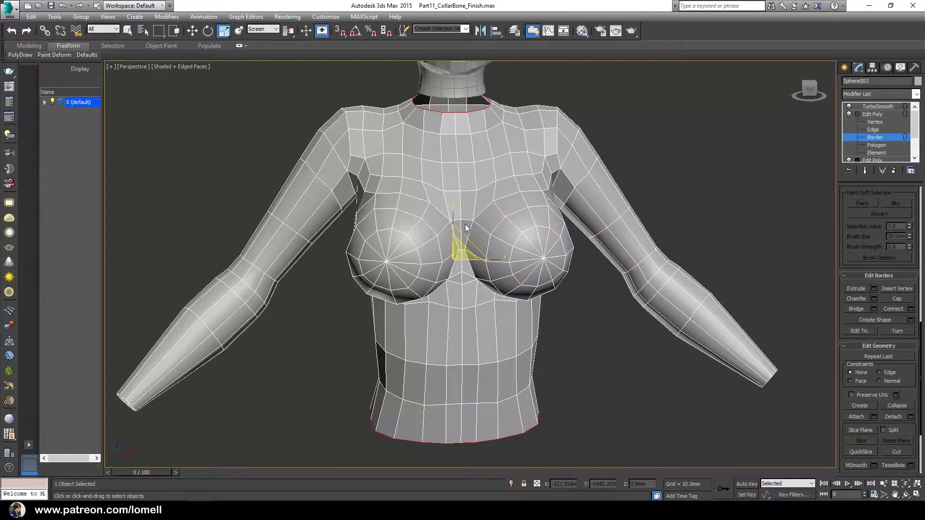
{"action": "mouse_move", "coordinate": [429, 261]}
{"action": "middle_mouse_down", "text": "alt"}
{"action": "mouse_move", "coordinate": [471, 195]}
{"action": "mouse_move", "coordinate": [467, 242]}
{"action": "mouse_move", "coordinate": [345, 382]}
{"action": "middle_mouse_up", "text": "alt"}
{"action": "mouse_move", "coordinate": [377, 283]}
{"action": "middle_mouse_down", "text": "alt"}
{"action": "mouse_move", "coordinate": [518, 239]}
{"action": "mouse_move", "coordinate": [493, 119]}
{"action": "middle_mouse_up", "text": "alt"}
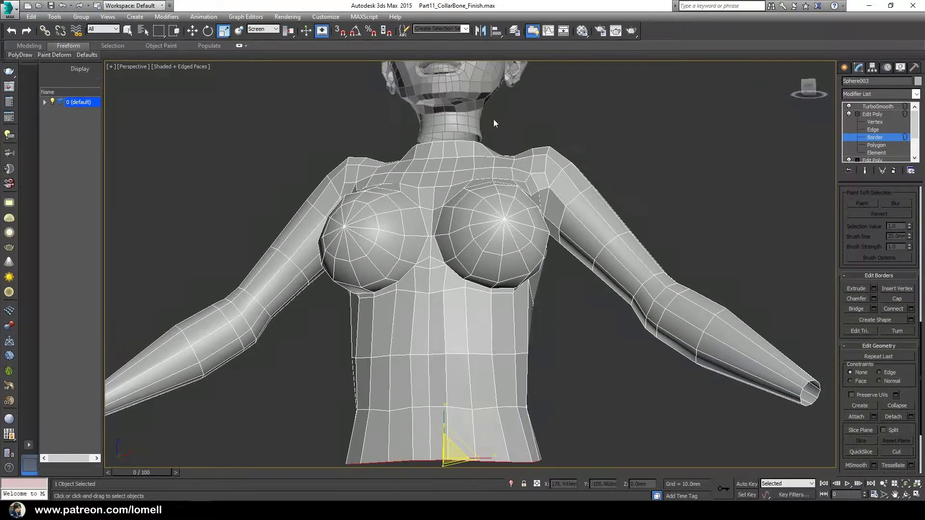
{"action": "left_click", "coordinate": [462, 147]}
{"action": "scroll", "coordinate": [449, 180], "scroll_direction": "up", "scroll_amount": 2}
{"action": "mouse_move", "coordinate": [449, 180]}
{"action": "middle_mouse_down"}
{"action": "mouse_move", "coordinate": [491, 253]}
{"action": "mouse_move", "coordinate": [524, 269]}
{"action": "mouse_move", "coordinate": [482, 250]}
{"action": "mouse_move", "coordinate": [472, 227]}
{"action": "mouse_move", "coordinate": [470, 235]}
{"action": "middle_mouse_up"}
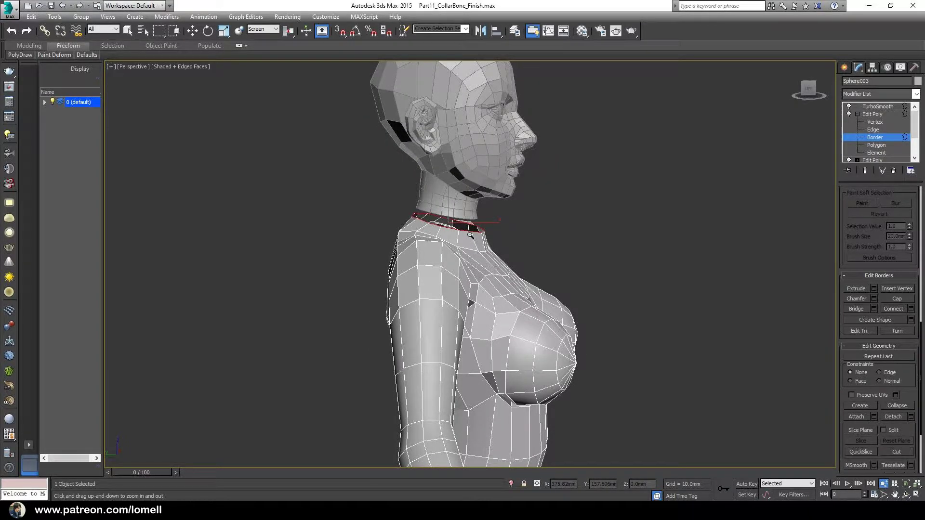
{"action": "mouse_move", "coordinate": [531, 249]}
{"action": "middle_mouse_down", "text": "alt"}
{"action": "mouse_move", "coordinate": [487, 240]}
{"action": "mouse_move", "coordinate": [524, 246]}
{"action": "mouse_move", "coordinate": [501, 243]}
{"action": "mouse_move", "coordinate": [676, 208]}
{"action": "middle_mouse_up", "text": "alt"}
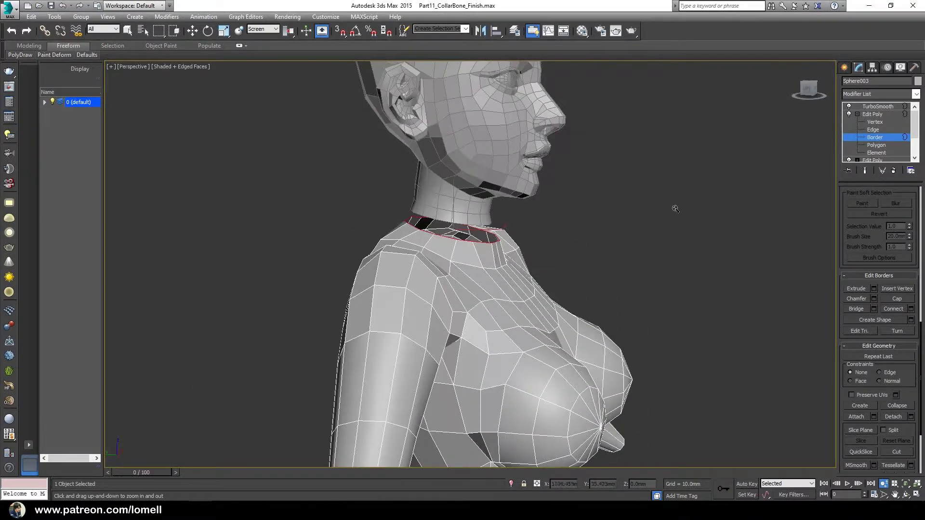
{"action": "left_click", "coordinate": [861, 140]}
- Add an Edit Poly modifier above Symmetry on the head, Plane001
{"action": "middle_click_drag", "start_coordinate": [568, 215], "coordinate": [468, 222], "text": "alt"}
{"action": "key", "text": "q"}
{"action": "left_click", "coordinate": [450, 169]}
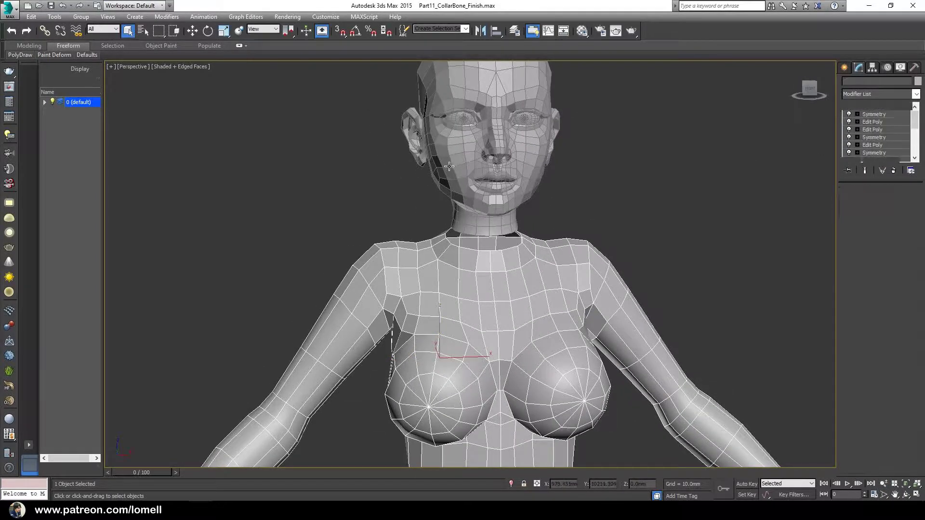
{"action": "left_click", "coordinate": [871, 114]}
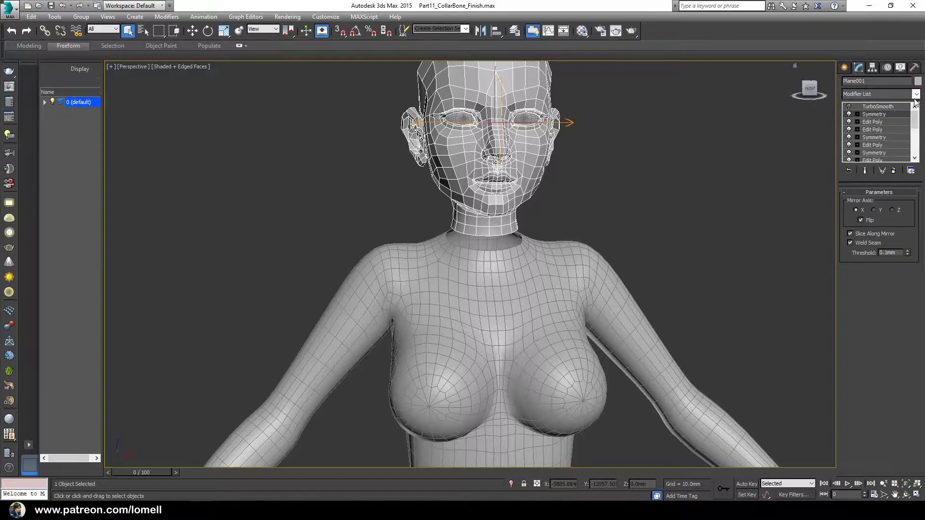
{"action": "left_click", "coordinate": [877, 94]}
{"action": "scroll", "coordinate": [871, 241], "scroll_direction": "down", "scroll_amount": 3}
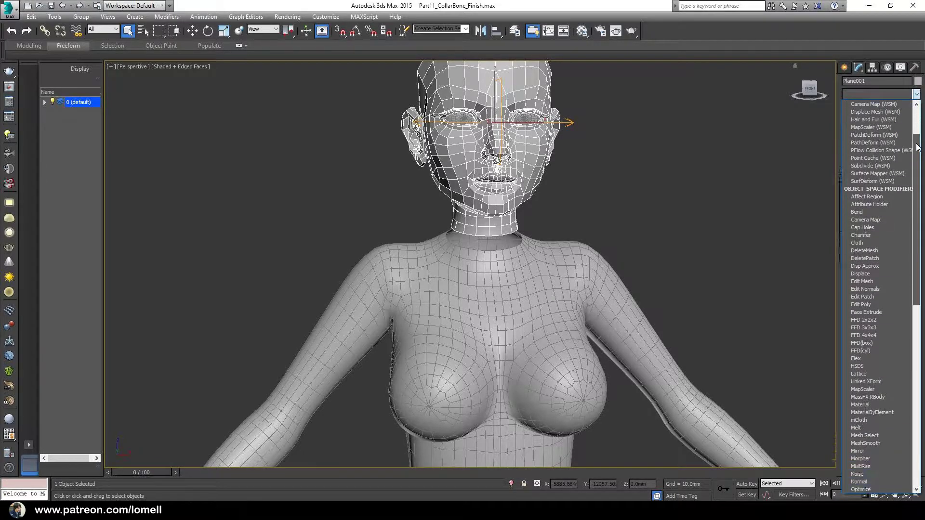
{"action": "left_click", "coordinate": [862, 305]}
- Delete the torso's TurboSmooth modifier, then reselect the head
{"action": "middle_click_drag", "start_coordinate": [597, 241], "coordinate": [530, 241], "text": "alt"}
{"action": "right_click", "coordinate": [571, 239]}
{"action": "left_click", "coordinate": [538, 187]}
{"action": "left_click", "coordinate": [482, 289]}
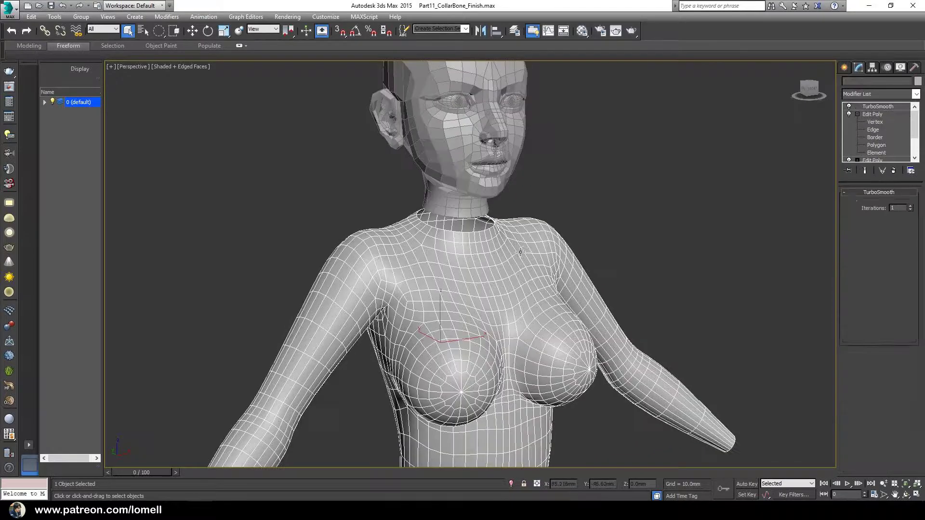
{"action": "left_click", "coordinate": [894, 171]}
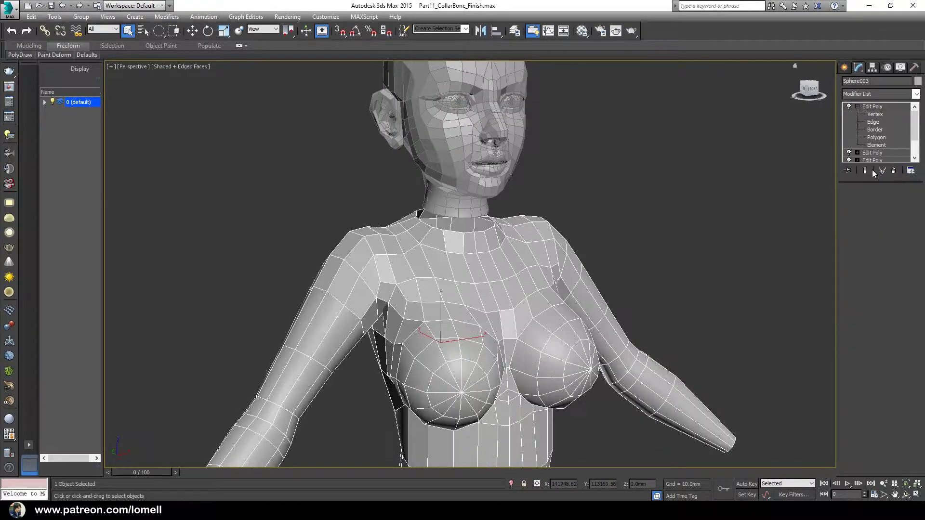
{"action": "left_click", "coordinate": [463, 190]}
- Put the head's Edit Poly into Attach mode and inspect the neck-to-collarbone junction
{"action": "left_click", "coordinate": [872, 114]}
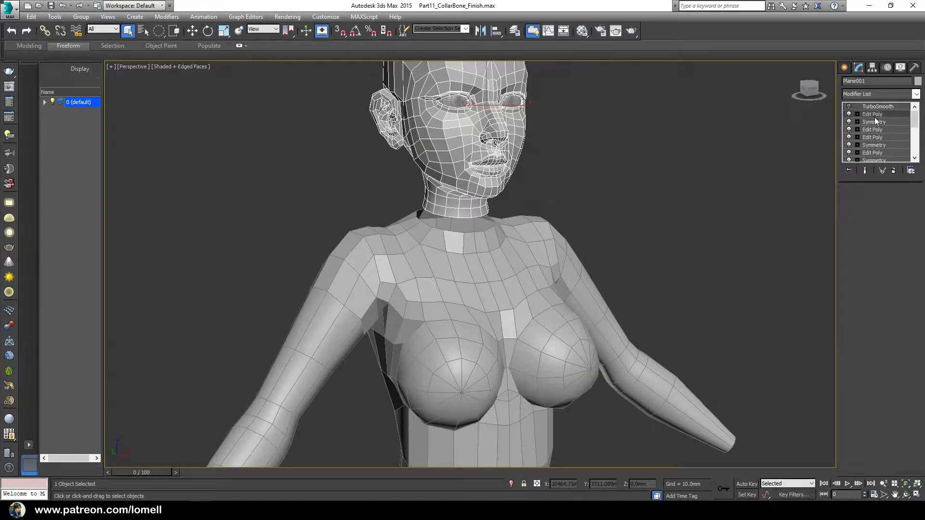
{"action": "right_click", "coordinate": [515, 282]}
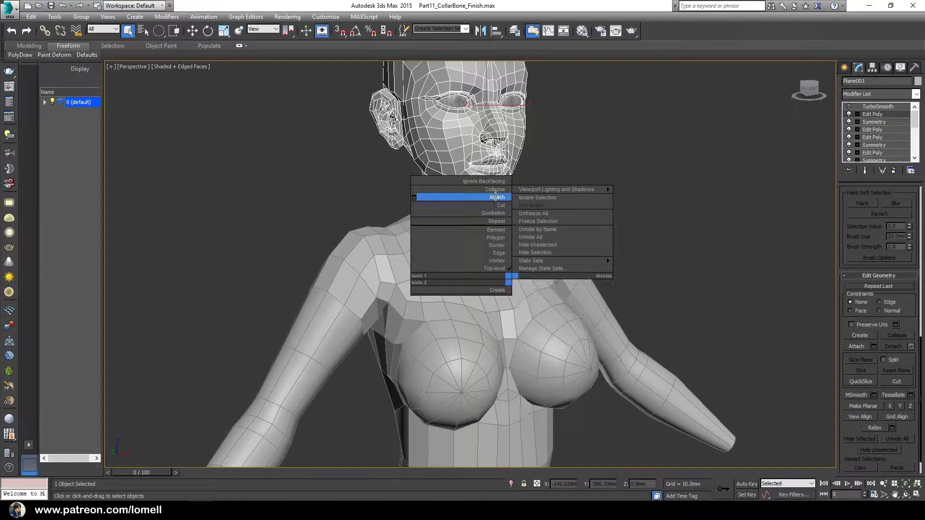
{"action": "left_click", "coordinate": [481, 197]}
{"action": "scroll", "coordinate": [464, 257], "scroll_direction": "up", "scroll_amount": 3}
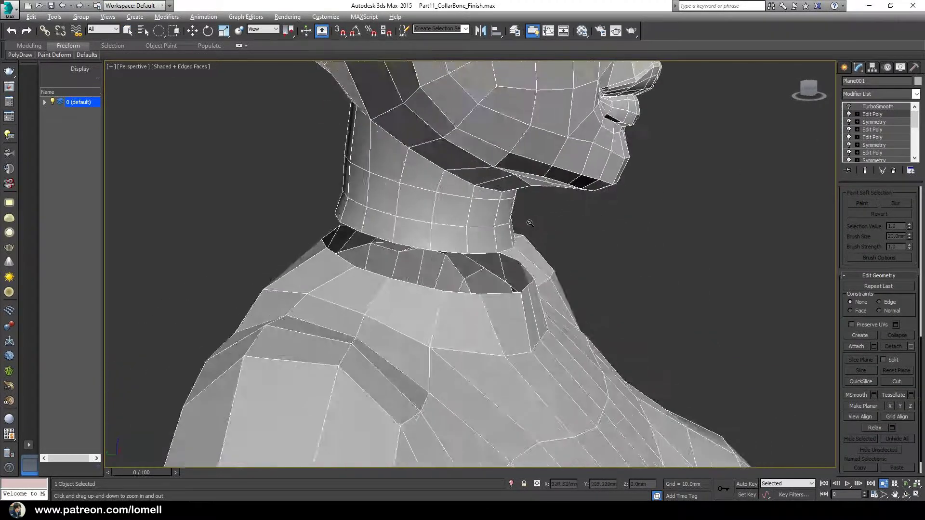
{"action": "middle_click_drag", "start_coordinate": [463, 257], "coordinate": [625, 223], "text": "alt"}
{"action": "scroll", "coordinate": [580, 226], "scroll_direction": "up", "scroll_amount": 2}
{"action": "scroll", "coordinate": [448, 204], "scroll_direction": "down", "scroll_amount": 2}
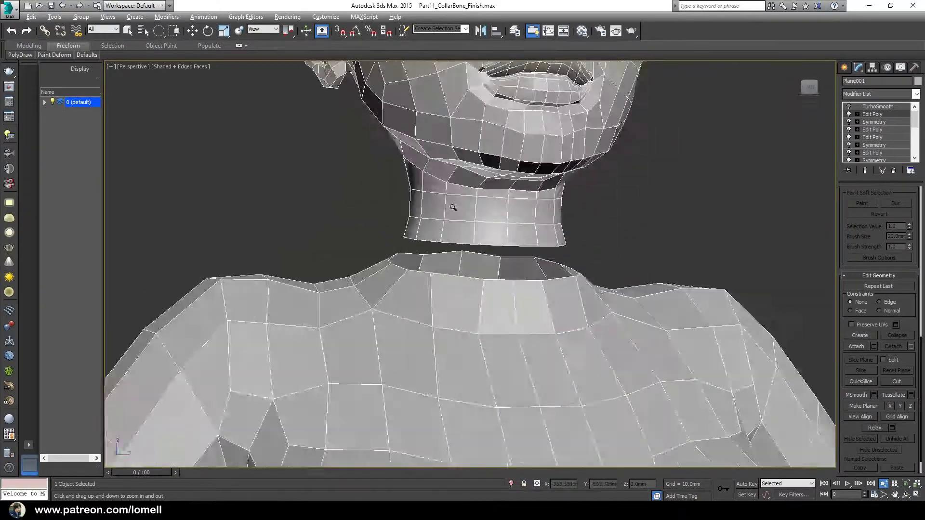
{"action": "middle_click_drag", "start_coordinate": [448, 204], "coordinate": [496, 231], "text": "alt"}
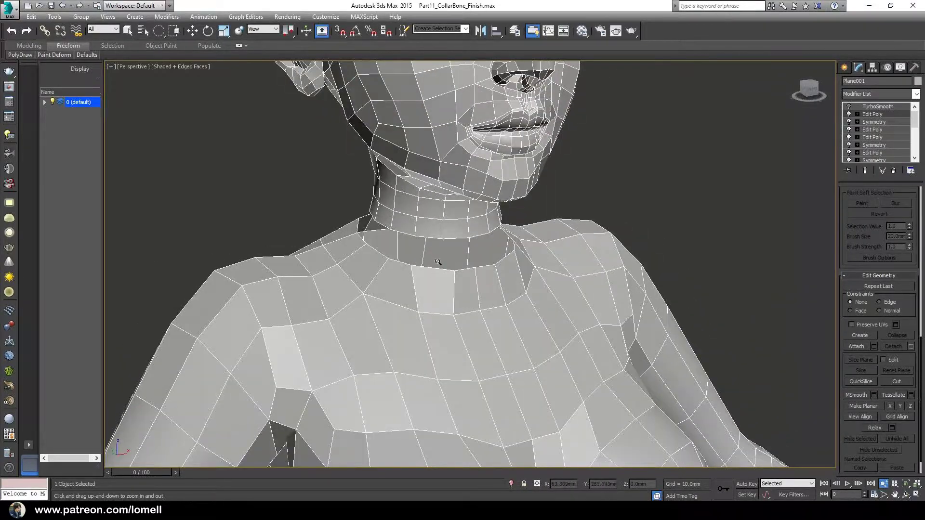
{"action": "mouse_move", "coordinate": [438, 262]}
{"action": "middle_mouse_down", "text": "alt"}
{"action": "mouse_move", "coordinate": [447, 252]}
{"action": "mouse_move", "coordinate": [438, 237]}
{"action": "middle_mouse_up", "text": "alt"}
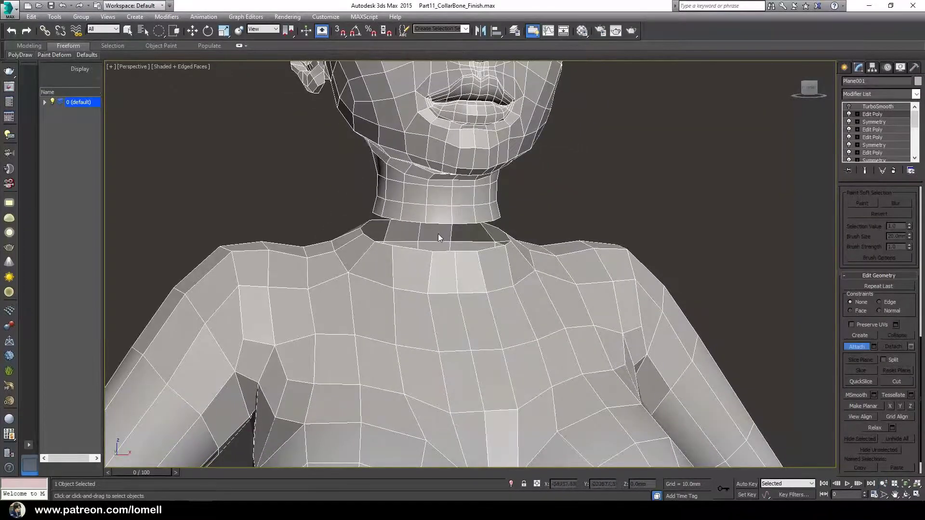
{"action": "left_click", "coordinate": [858, 114]}
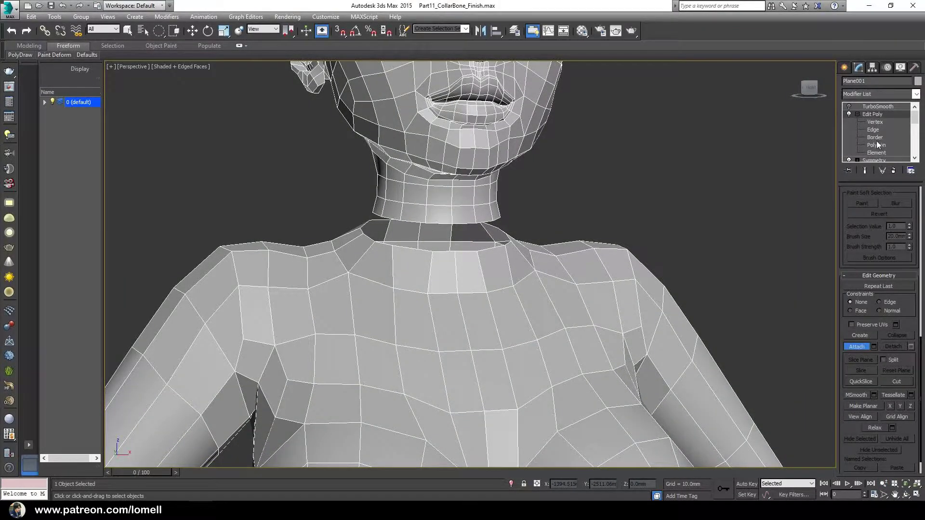
- Bridge the two selected collar borders to close the neck gap
{"action": "left_click", "coordinate": [875, 137]}
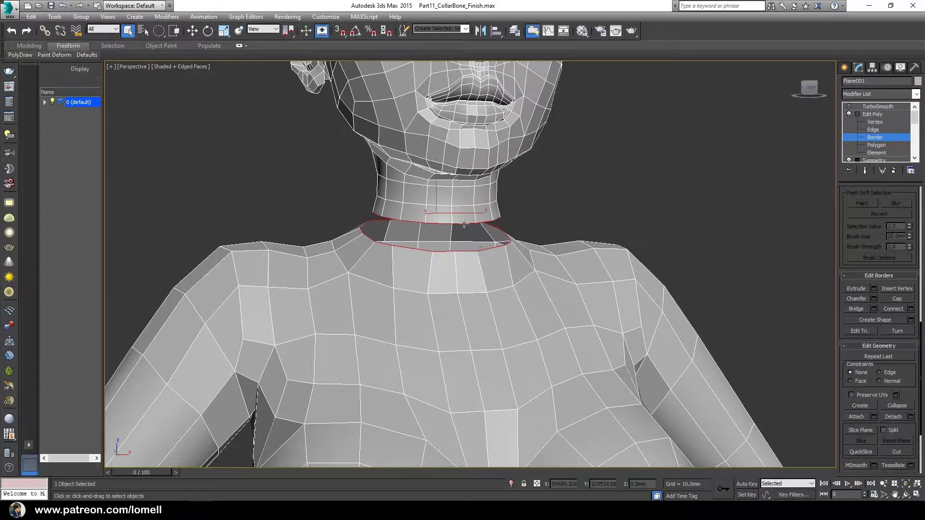
{"action": "left_click_drag", "start_coordinate": [162, 33], "coordinate": [160, 88]}
{"action": "left_click", "coordinate": [855, 310]}
{"action": "key", "text": "alt+z"}
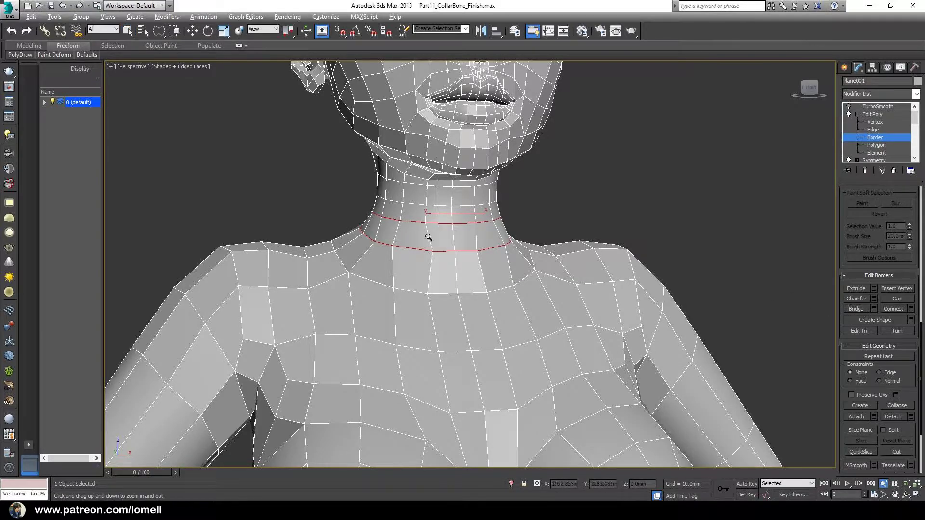
{"action": "middle_click_drag", "start_coordinate": [430, 238], "coordinate": [453, 223], "text": "alt"}
{"action": "scroll", "coordinate": [499, 233], "scroll_direction": "up", "scroll_amount": 3}
{"action": "scroll", "coordinate": [499, 234], "scroll_direction": "down", "scroll_amount": 3}
{"action": "scroll", "coordinate": [544, 244], "scroll_direction": "down", "scroll_amount": 3}
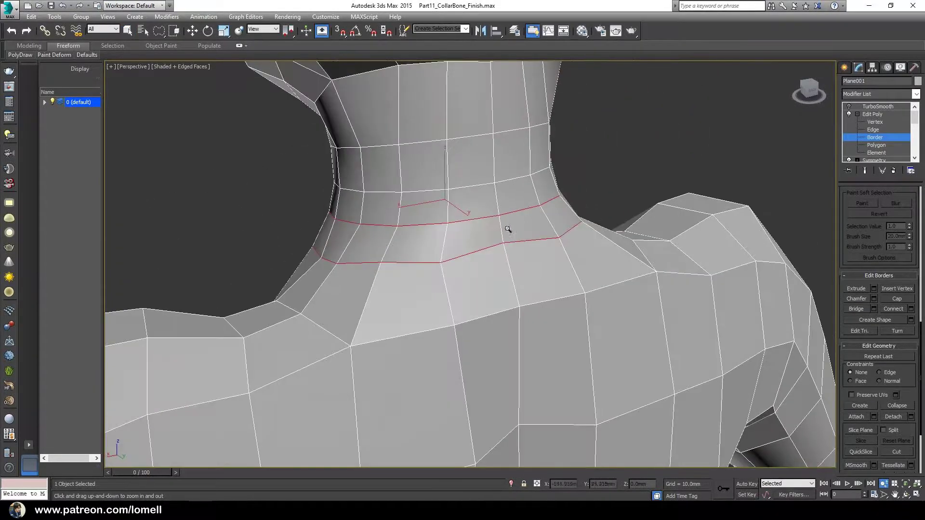
{"action": "scroll", "coordinate": [506, 227], "scroll_direction": "down", "scroll_amount": 3}
{"action": "scroll", "coordinate": [481, 250], "scroll_direction": "down", "scroll_amount": 2}
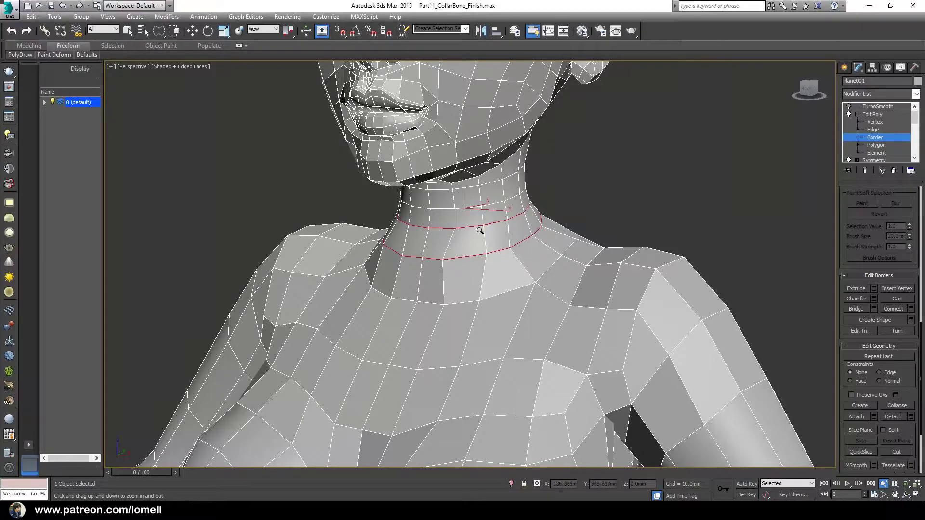
{"action": "scroll", "coordinate": [458, 233], "scroll_direction": "down", "scroll_amount": 3}
- At Edge level, select the lower neck edge loop
{"action": "mouse_move", "coordinate": [450, 250]}
{"action": "middle_mouse_down", "text": "alt"}
{"action": "mouse_move", "coordinate": [440, 260]}
{"action": "mouse_move", "coordinate": [498, 256]}
{"action": "mouse_move", "coordinate": [487, 270]}
{"action": "mouse_move", "coordinate": [481, 235]}
{"action": "mouse_move", "coordinate": [487, 244]}
{"action": "mouse_move", "coordinate": [514, 227]}
{"action": "middle_mouse_up", "text": "alt"}
{"action": "scroll", "coordinate": [514, 227], "scroll_direction": "down", "scroll_amount": 3}
{"action": "right_click", "coordinate": [539, 254]}
{"action": "scroll", "coordinate": [531, 262], "scroll_direction": "up", "scroll_amount": 1}
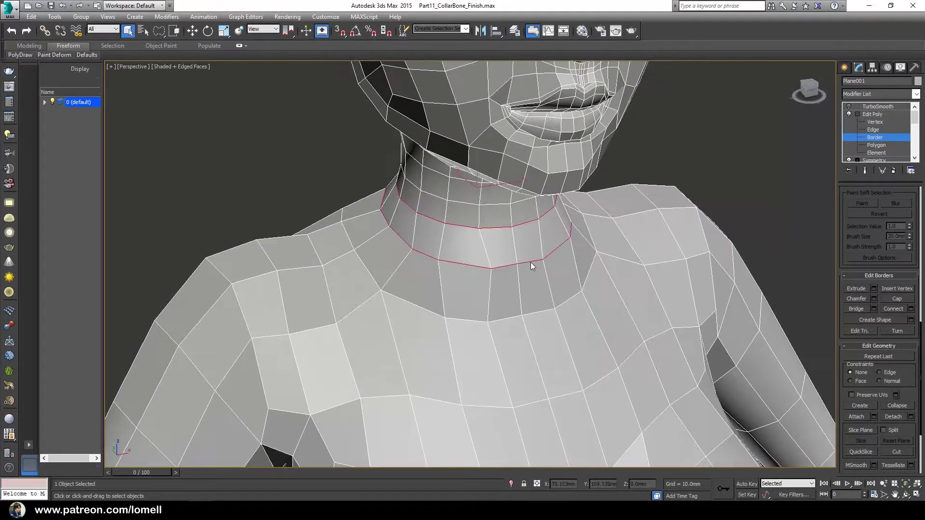
{"action": "scroll", "coordinate": [530, 262], "scroll_direction": "up", "scroll_amount": 3}
{"action": "mouse_move", "coordinate": [531, 262]}
{"action": "middle_mouse_down"}
{"action": "mouse_move", "coordinate": [536, 253]}
{"action": "mouse_move", "coordinate": [521, 251]}
{"action": "mouse_move", "coordinate": [554, 255]}
{"action": "middle_mouse_up"}
{"action": "key", "text": "2"}
{"action": "left_click", "coordinate": [519, 258]}
{"action": "double_click", "coordinate": [516, 265]}
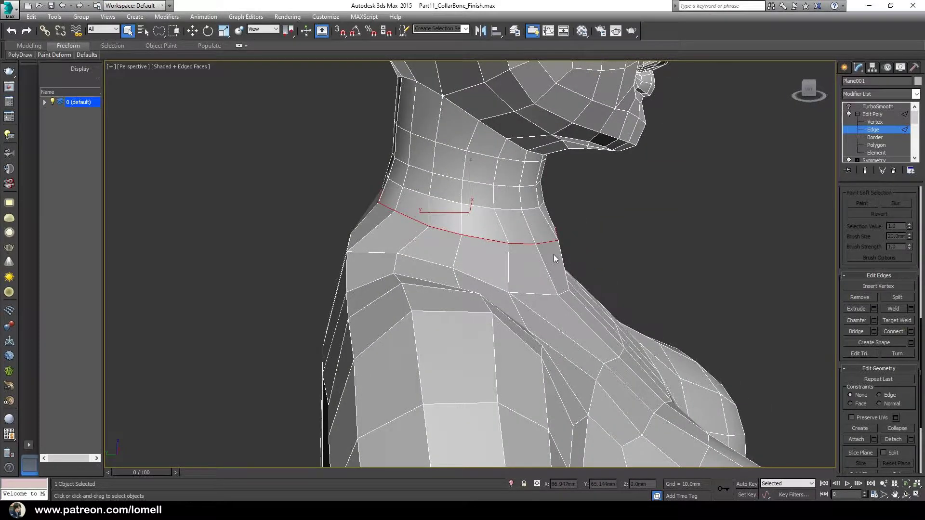
- Relax the base-of-neck edge loop twice to even out its spacing
{"action": "middle_click_drag", "start_coordinate": [554, 254], "coordinate": [442, 226], "text": "alt"}
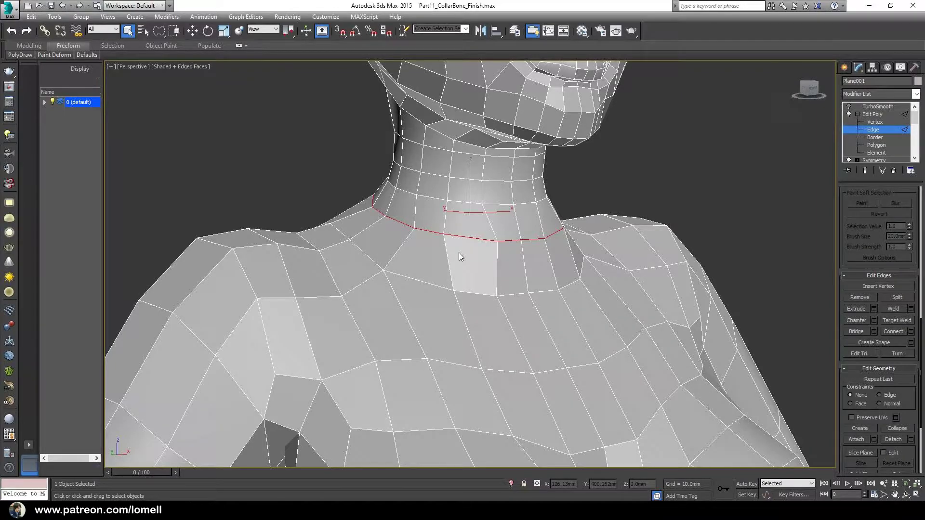
{"action": "scroll", "coordinate": [921, 355], "scroll_direction": "down", "scroll_amount": 5}
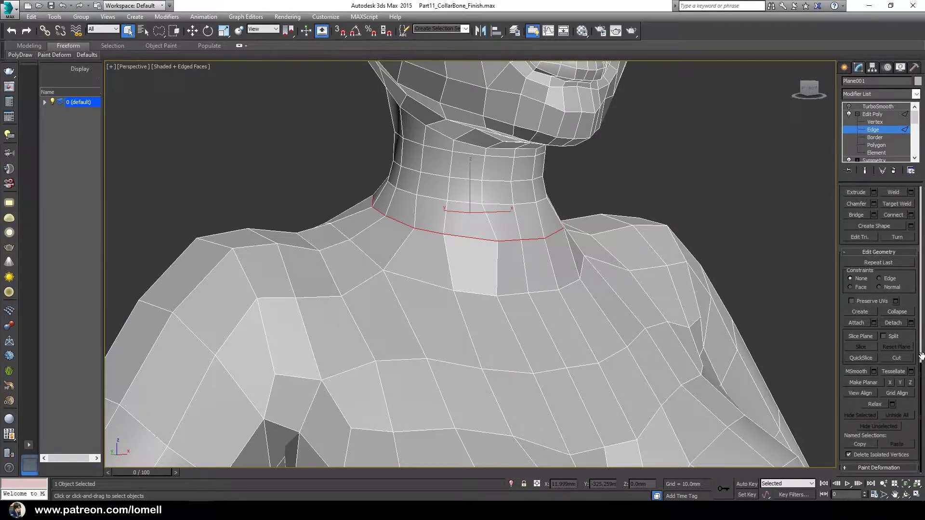
{"action": "left_click", "coordinate": [876, 404]}
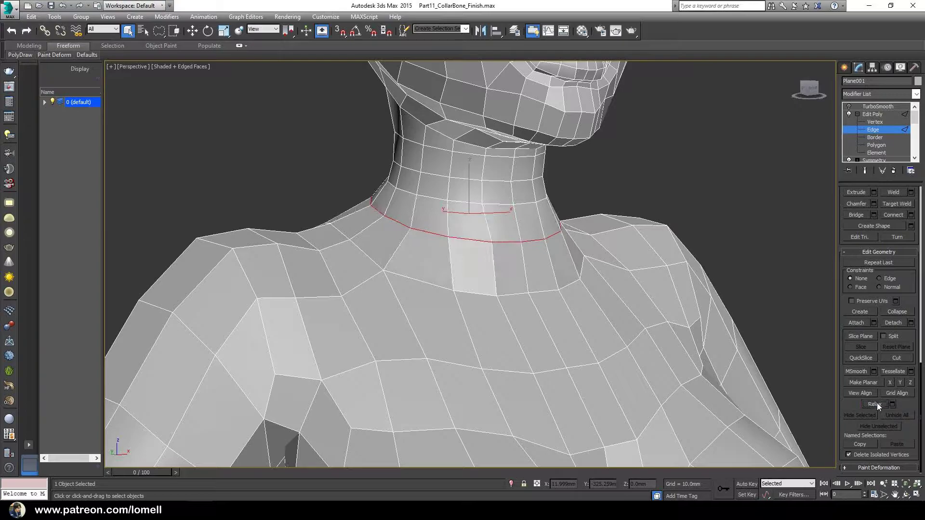
{"action": "left_click", "coordinate": [880, 404]}
{"action": "scroll", "coordinate": [617, 229], "scroll_direction": "up", "scroll_amount": 3}
{"action": "mouse_move", "coordinate": [616, 229]}
{"action": "middle_mouse_down", "text": "alt"}
{"action": "mouse_move", "coordinate": [657, 217]}
{"action": "mouse_move", "coordinate": [626, 227]}
{"action": "middle_mouse_up", "text": "alt"}
- Scale the base-of-neck loop with the reference coordinate system set to View
{"action": "key", "text": "r"}
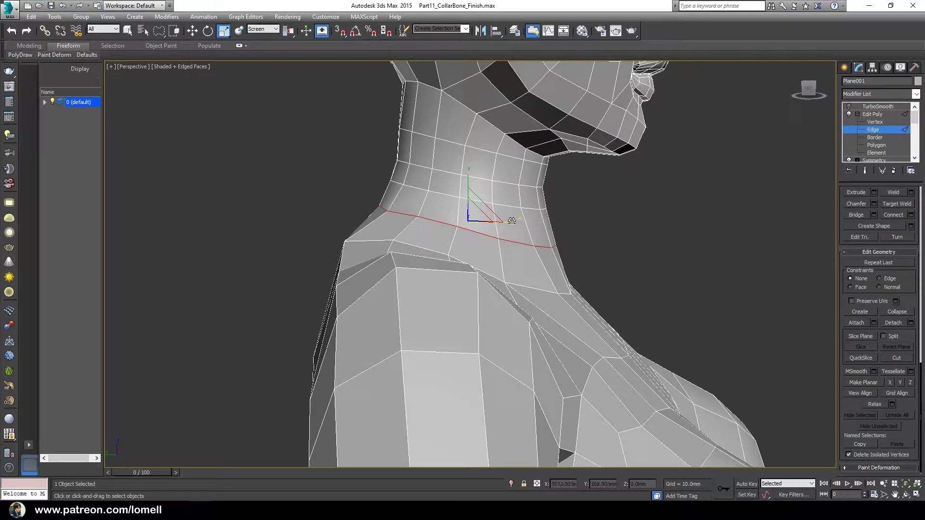
{"action": "mouse_move", "coordinate": [503, 221]}
{"action": "middle_mouse_down", "text": "alt"}
{"action": "mouse_move", "coordinate": [497, 237]}
{"action": "mouse_move", "coordinate": [477, 224]}
{"action": "middle_mouse_up", "text": "alt"}
{"action": "key", "text": "w"}
{"action": "key", "text": "r"}
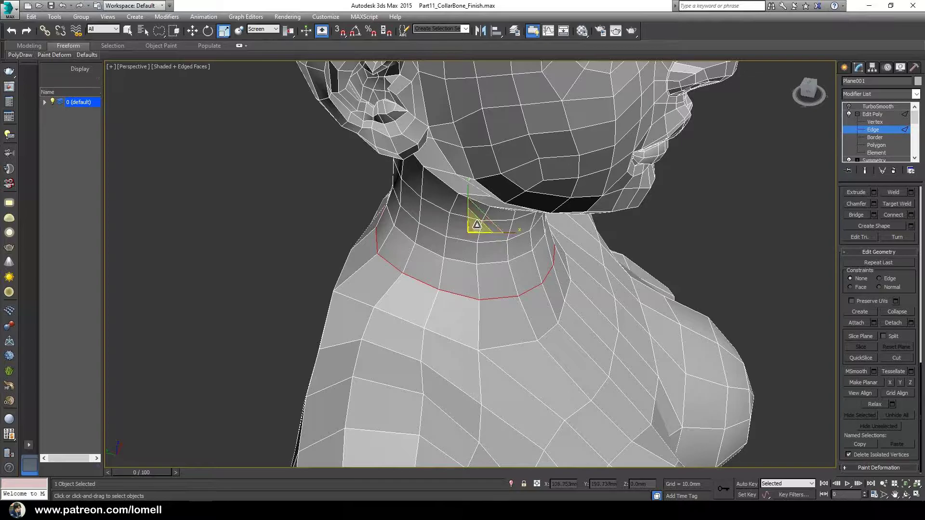
{"action": "left_click", "coordinate": [262, 30]}
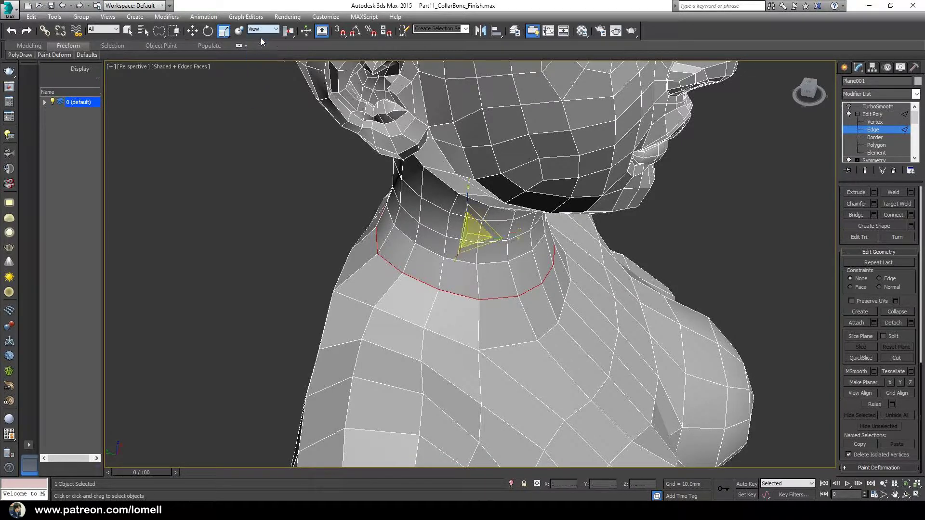
- Move the loop in View coordinates, then select the full edge loop around mid-neck
{"action": "middle_click_drag", "start_coordinate": [473, 229], "coordinate": [470, 228], "text": "alt"}
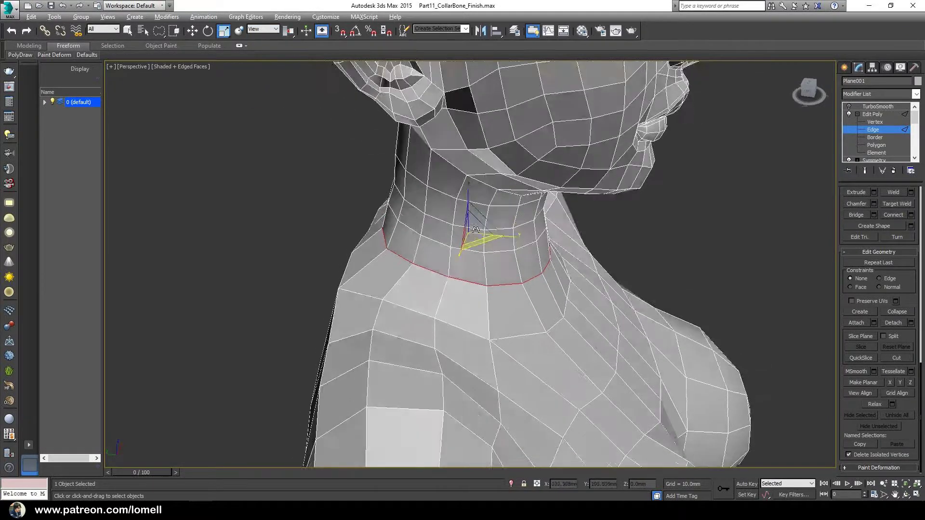
{"action": "key", "text": "w"}
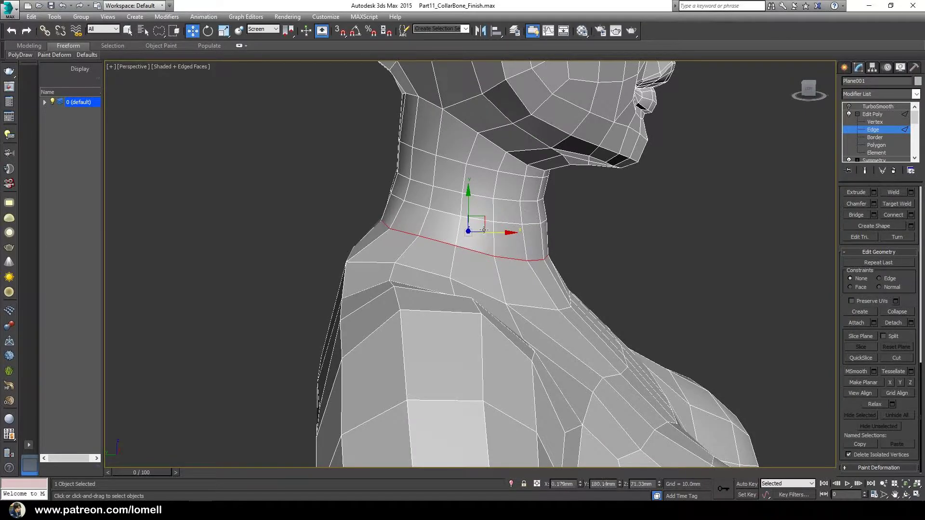
{"action": "left_click", "coordinate": [269, 30]}
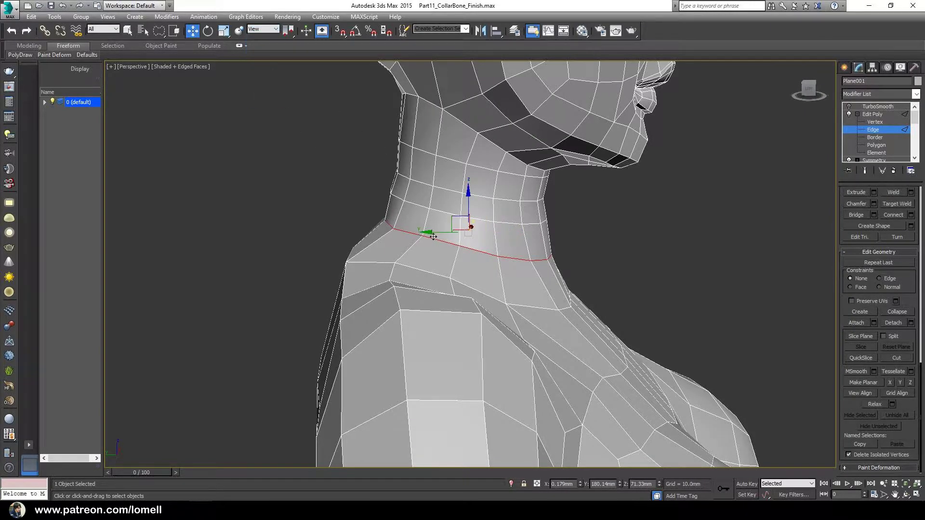
{"action": "mouse_move", "coordinate": [435, 231]}
{"action": "middle_mouse_down", "text": "alt"}
{"action": "mouse_move", "coordinate": [444, 207]}
{"action": "mouse_move", "coordinate": [458, 215]}
{"action": "middle_mouse_up", "text": "alt"}
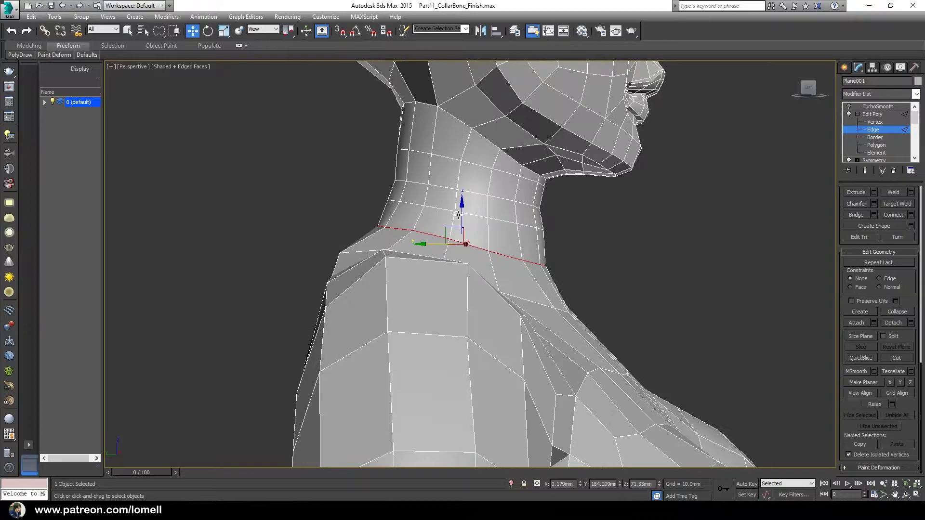
{"action": "left_click", "coordinate": [472, 192]}
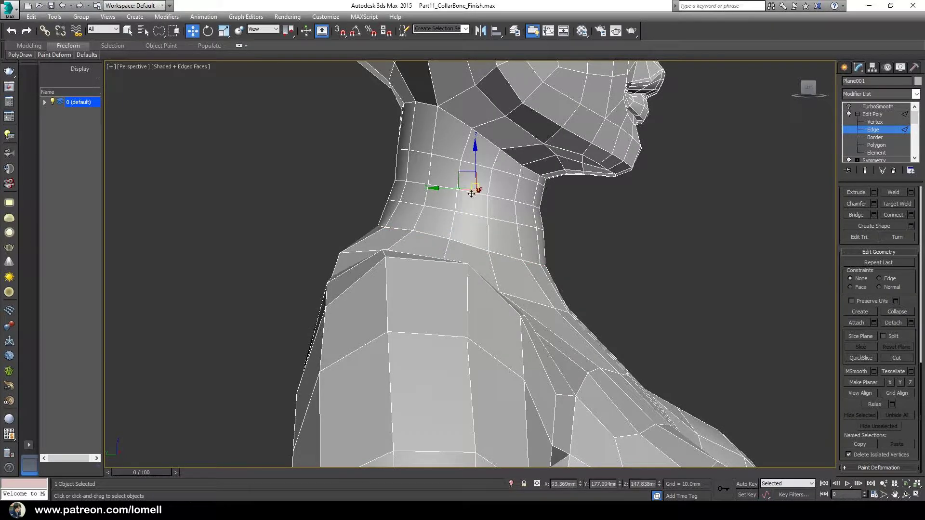
{"action": "double_click", "coordinate": [471, 193]}
- Collapse Soft Selection, convert the neck loop to a polygon band, and apply Relax
{"action": "left_click_drag", "start_coordinate": [917, 288], "coordinate": [897, 362]}
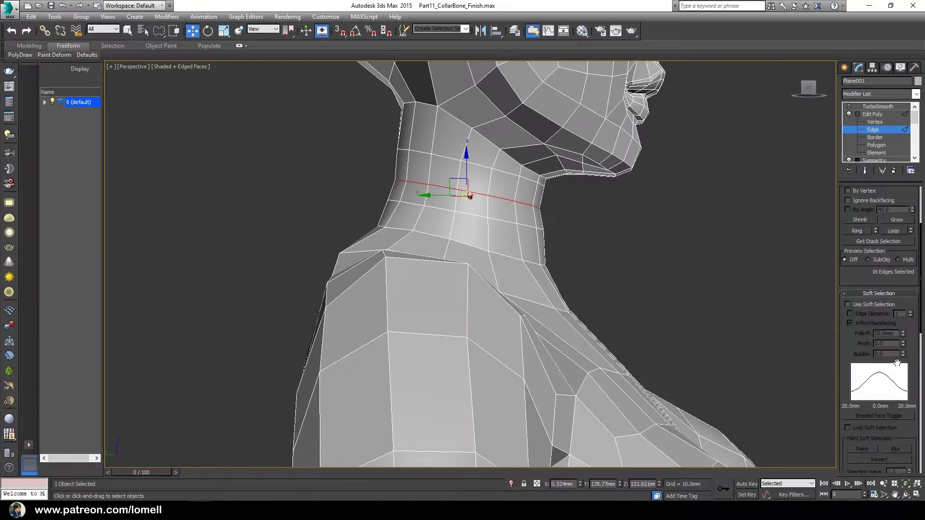
{"action": "scroll", "coordinate": [851, 332], "scroll_direction": "up", "scroll_amount": 1}
{"action": "left_click", "coordinate": [869, 308]}
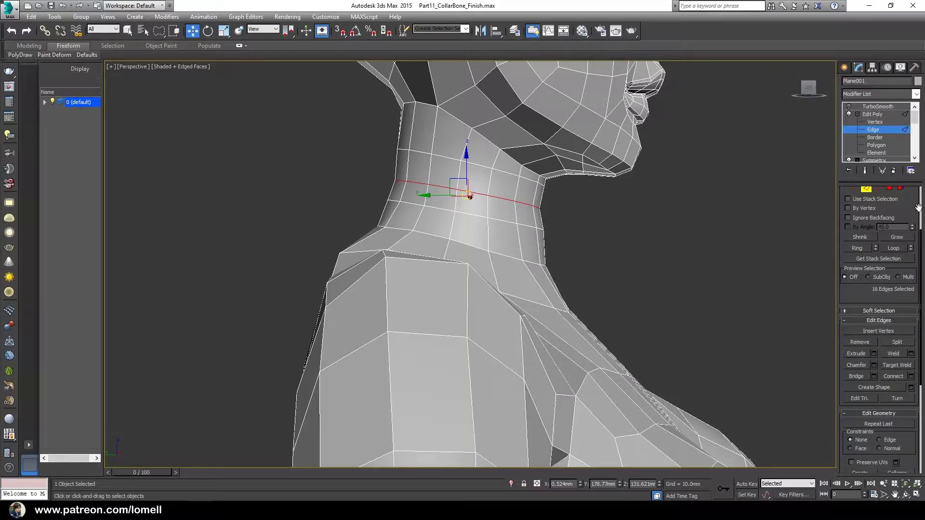
{"action": "scroll", "coordinate": [894, 254], "scroll_direction": "up", "scroll_amount": 3}
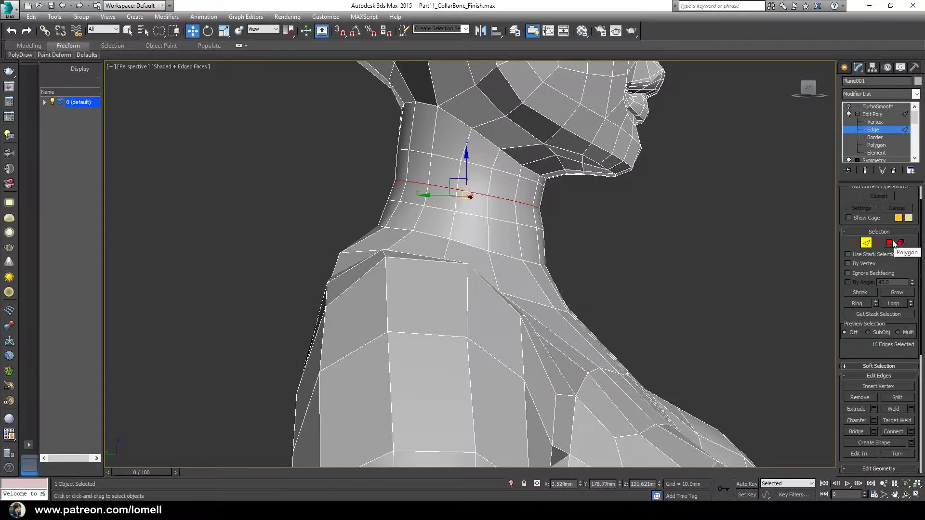
{"action": "left_click", "coordinate": [892, 244], "text": "ctrl"}
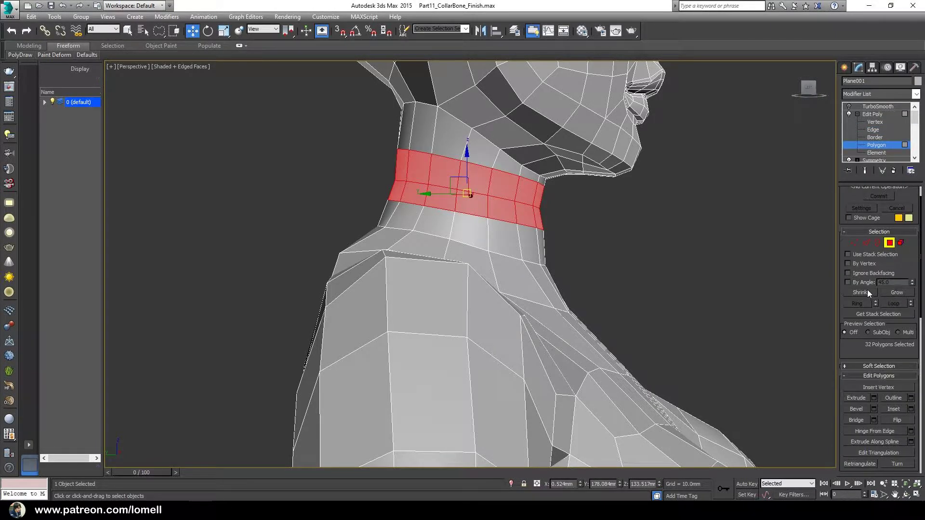
{"action": "scroll", "coordinate": [909, 273], "scroll_direction": "down", "scroll_amount": 5}
{"action": "scroll", "coordinate": [878, 302], "scroll_direction": "down", "scroll_amount": 5}
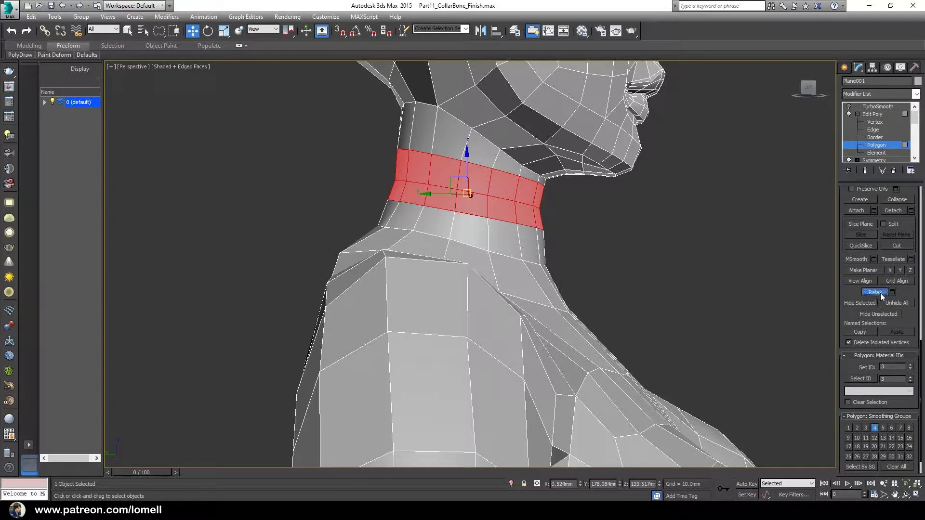
{"action": "left_click", "coordinate": [880, 293]}
- Zoom out to view the head and torso, then exit polygon sub-object mode
{"action": "middle_click_drag", "start_coordinate": [587, 267], "coordinate": [524, 260], "text": "alt"}
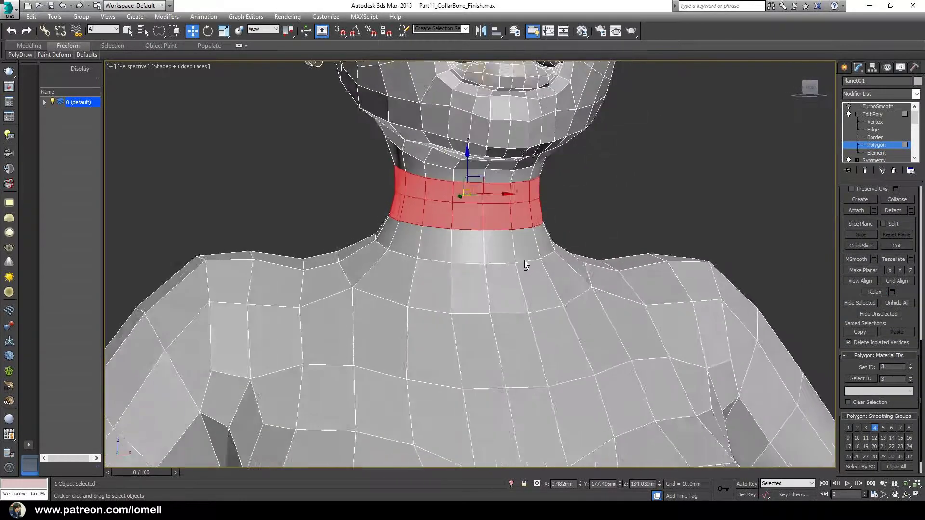
{"action": "key", "text": "alt+z"}
{"action": "left_click_drag", "start_coordinate": [470, 270], "coordinate": [470, 232]}
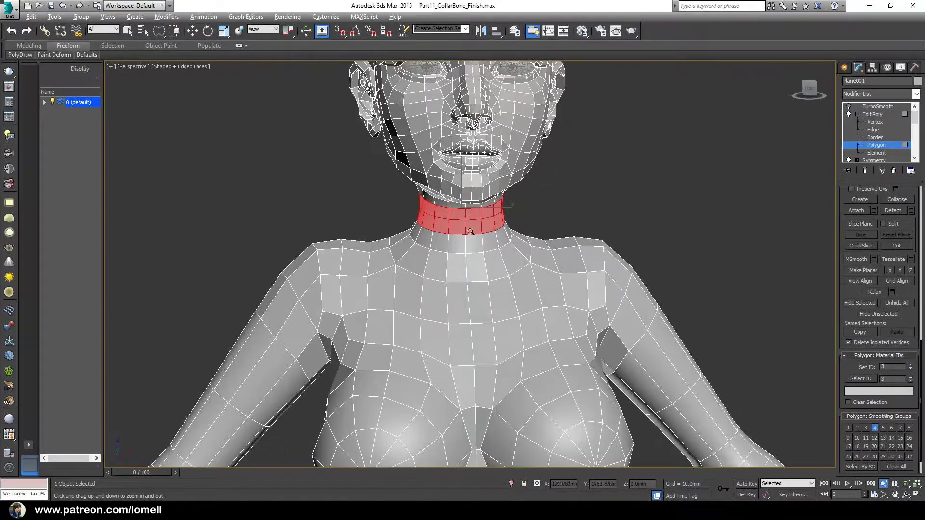
{"action": "scroll", "coordinate": [470, 231], "scroll_direction": "down", "scroll_amount": 2}
{"action": "mouse_move", "coordinate": [470, 231]}
{"action": "middle_mouse_down", "text": "alt"}
{"action": "mouse_move", "coordinate": [564, 244]}
{"action": "mouse_move", "coordinate": [450, 234]}
{"action": "mouse_move", "coordinate": [464, 248]}
{"action": "middle_mouse_up", "text": "alt"}
{"action": "key", "text": "w"}
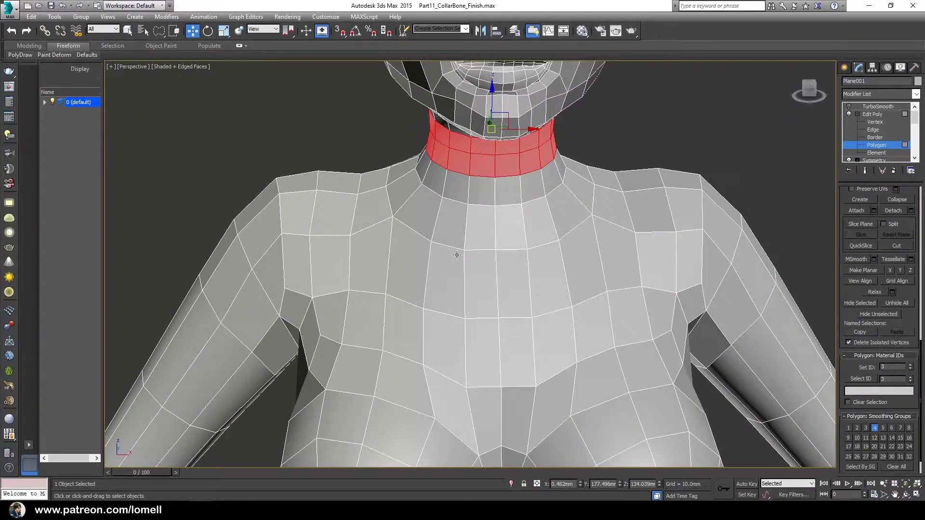
{"action": "left_click", "coordinate": [860, 117]}
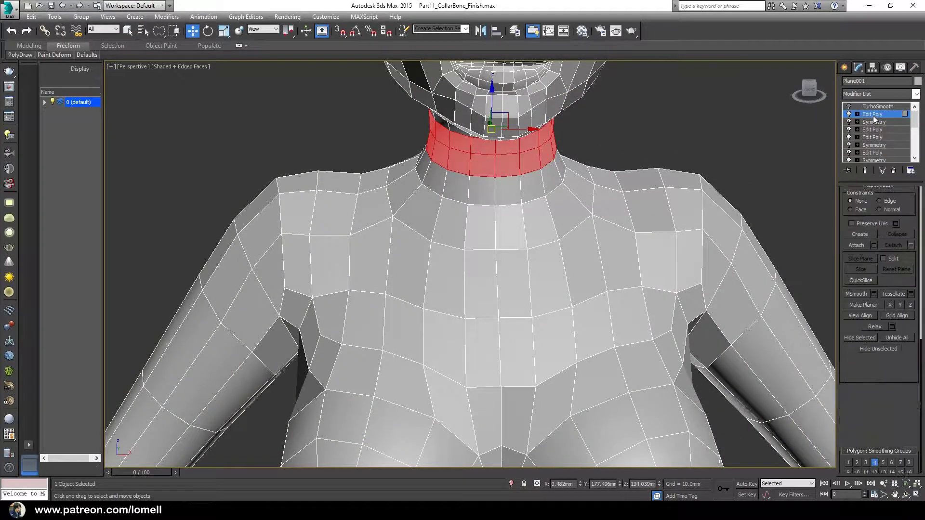
{"action": "key", "text": "F4"}
{"action": "scroll", "coordinate": [553, 233], "scroll_direction": "down", "scroll_amount": 3}
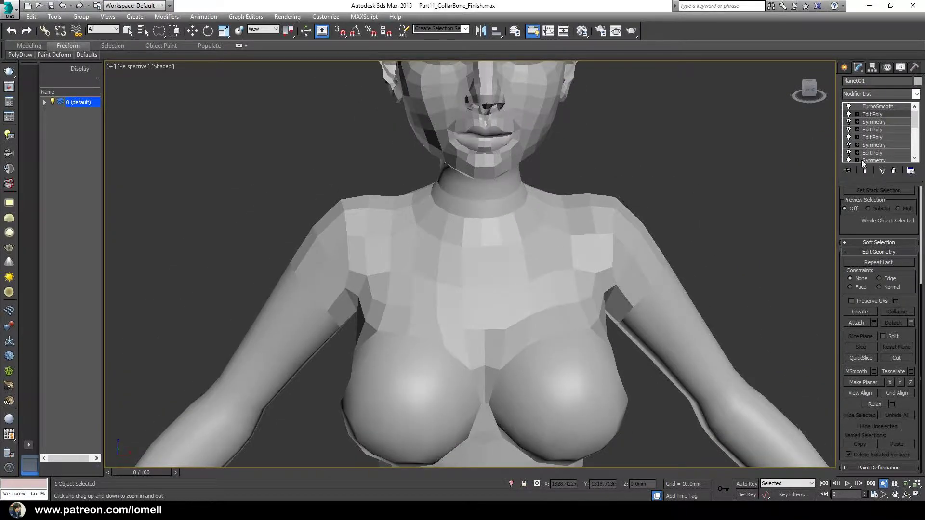
{"action": "left_click", "coordinate": [865, 171]}
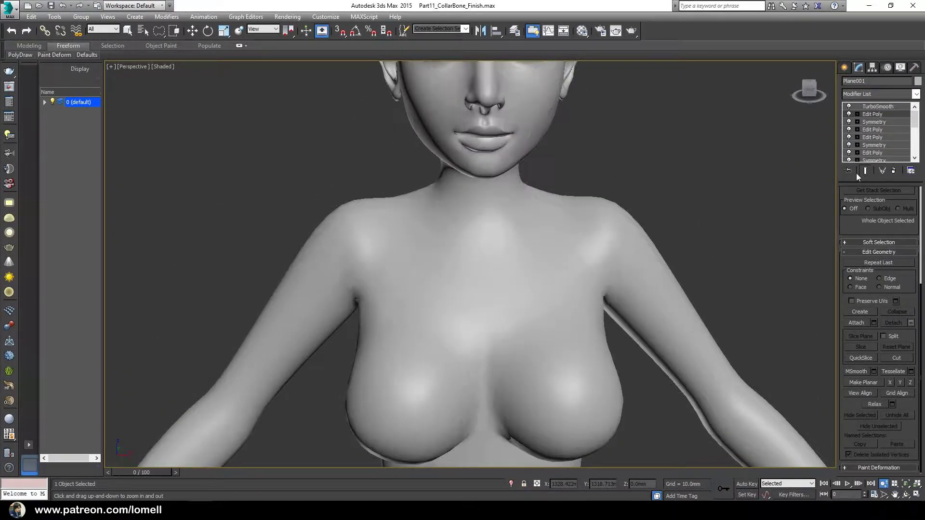
{"action": "scroll", "coordinate": [436, 300], "scroll_direction": "down", "scroll_amount": 5}
{"action": "mouse_move", "coordinate": [436, 300]}
{"action": "middle_mouse_down", "text": "alt"}
{"action": "mouse_move", "coordinate": [473, 310]}
{"action": "mouse_move", "coordinate": [499, 259]}
{"action": "mouse_move", "coordinate": [619, 252]}
{"action": "mouse_move", "coordinate": [456, 256]}
{"action": "mouse_move", "coordinate": [541, 252]}
{"action": "mouse_move", "coordinate": [481, 247]}
{"action": "middle_mouse_up", "text": "alt"}
{"action": "scroll", "coordinate": [459, 249], "scroll_direction": "down", "scroll_amount": 3}
{"action": "scroll", "coordinate": [456, 256], "scroll_direction": "up", "scroll_amount": 2}
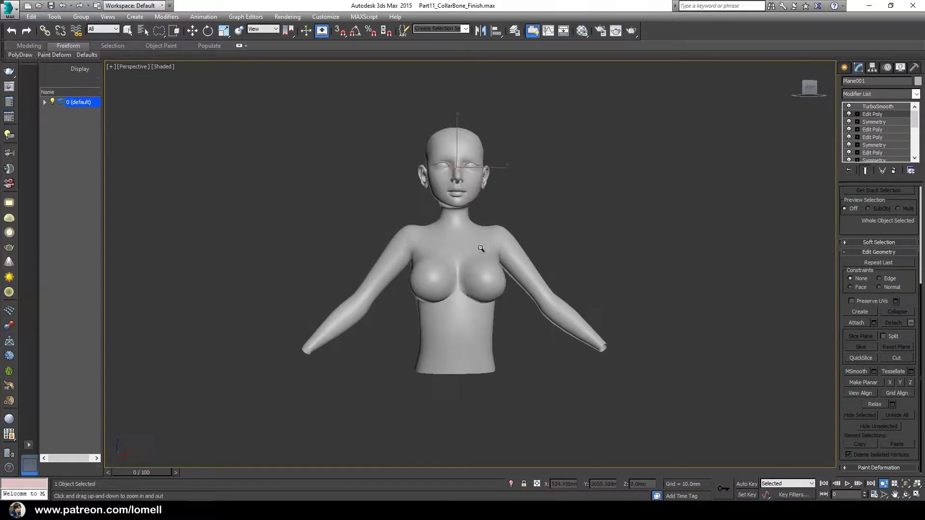
{"action": "scroll", "coordinate": [475, 203], "scroll_direction": "up", "scroll_amount": 3}
{"action": "scroll", "coordinate": [473, 217], "scroll_direction": "up", "scroll_amount": 3}
{"action": "scroll", "coordinate": [447, 224], "scroll_direction": "up", "scroll_amount": 2}
{"action": "key", "text": "F4"}
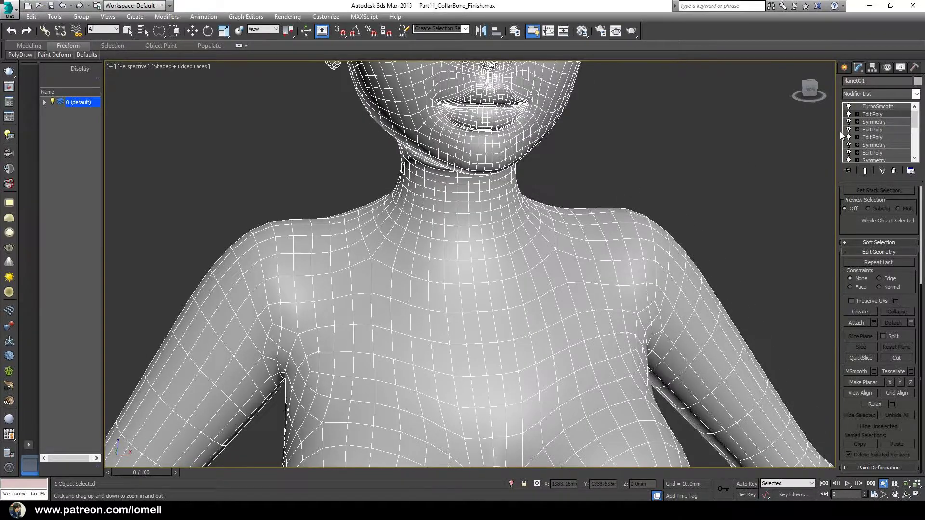
{"action": "left_click", "coordinate": [885, 114]}
{"action": "key", "text": "w"}
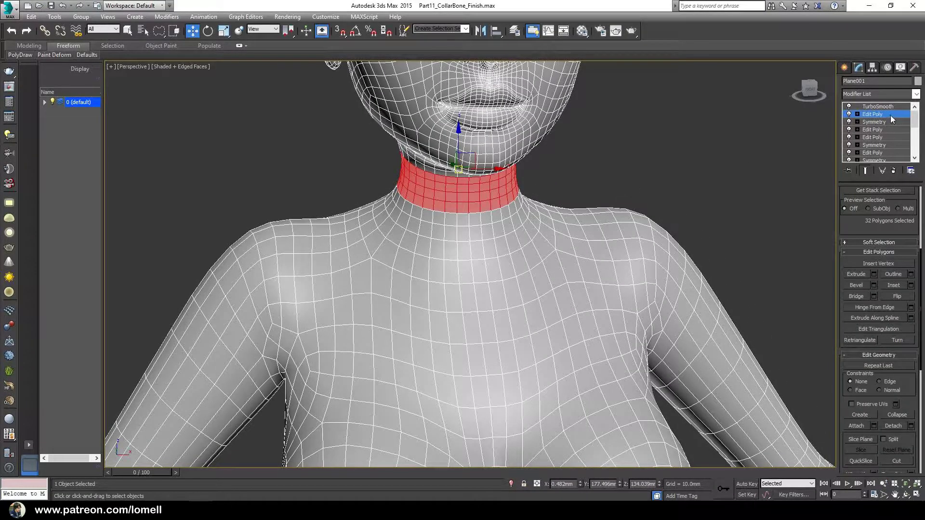
{"action": "left_click", "coordinate": [890, 115]}
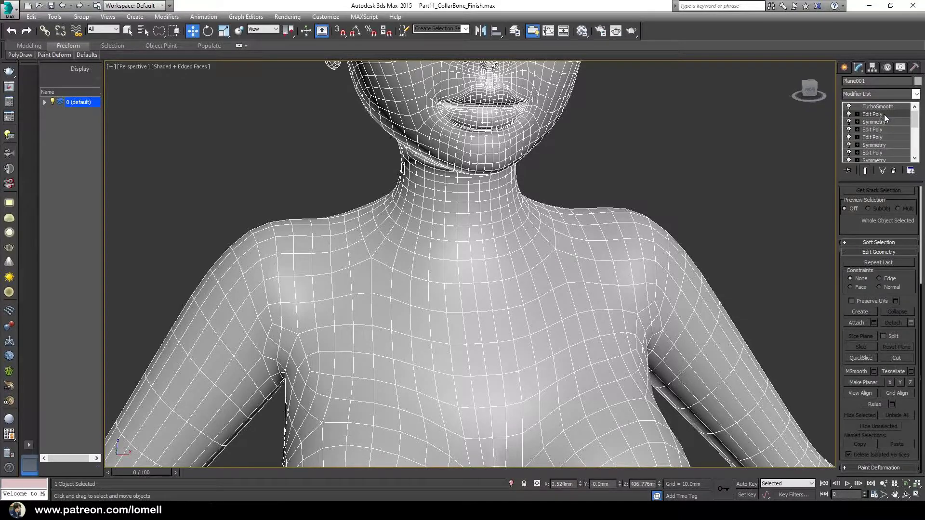
{"action": "left_click", "coordinate": [884, 114]}
{"action": "left_click", "coordinate": [865, 171]}
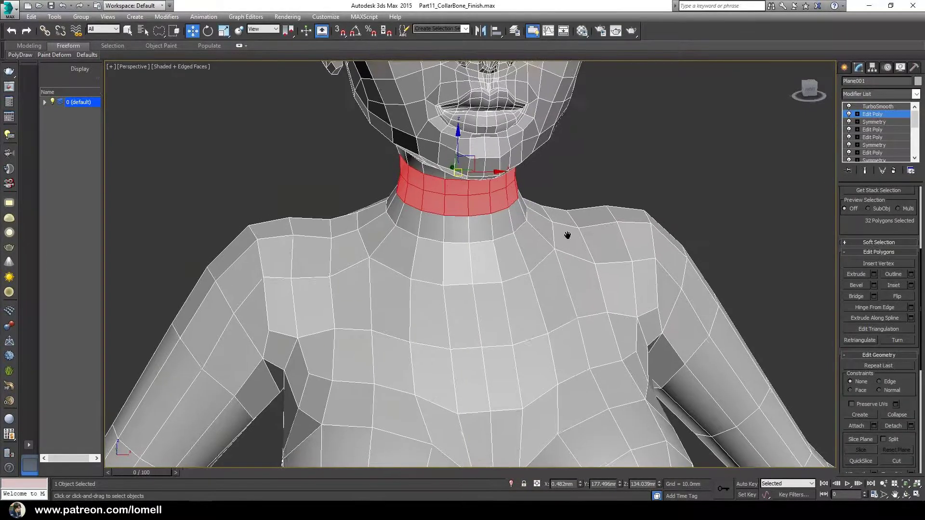
{"action": "middle_click_drag", "start_coordinate": [566, 234], "coordinate": [530, 251], "text": "alt"}
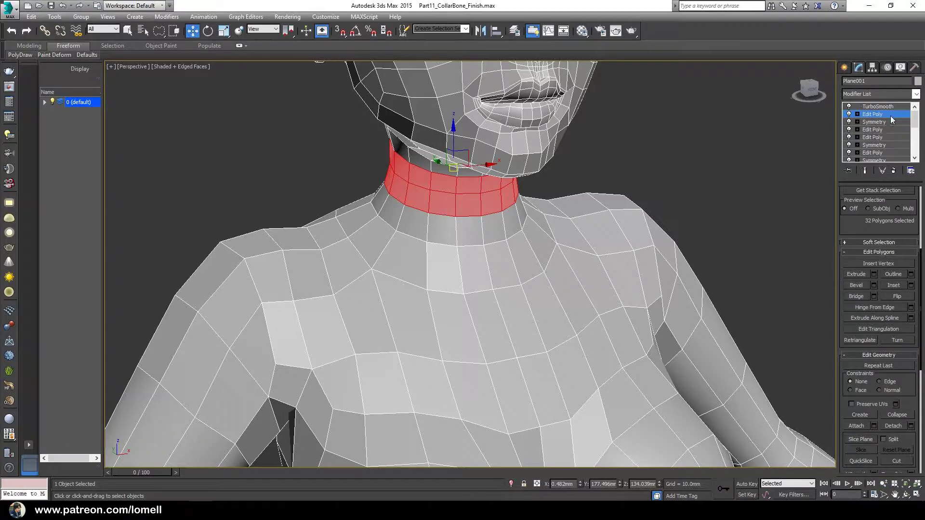
- Leave sub-object mode and add an Edit Poly modifier from the Modifier List
{"action": "left_click", "coordinate": [892, 116]}
{"action": "left_click", "coordinate": [915, 96]}
{"action": "scroll", "coordinate": [871, 240], "scroll_direction": "down", "scroll_amount": 5}
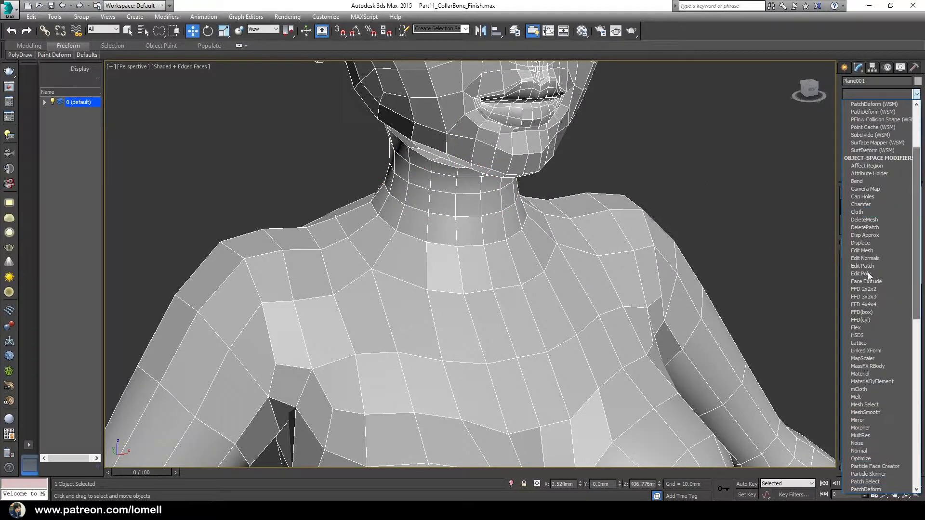
{"action": "left_click", "coordinate": [867, 273]}
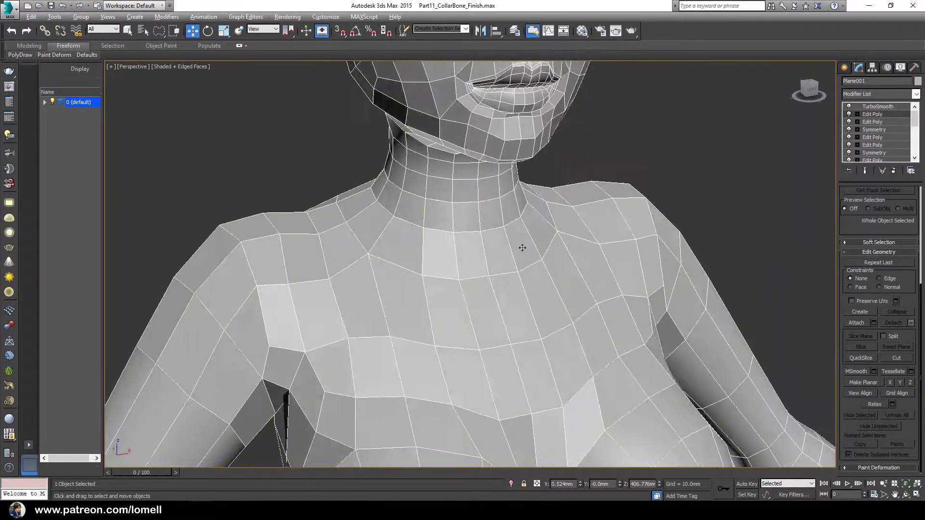
- Zoom in on the base of the neck and switch to Edge level
{"action": "middle_click_drag", "start_coordinate": [532, 262], "coordinate": [521, 259], "text": "ctrl+alt"}
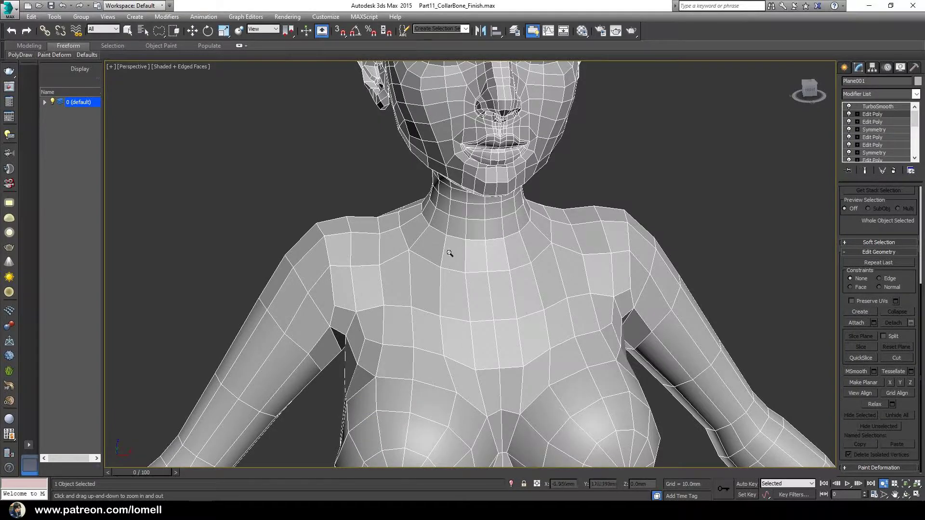
{"action": "scroll", "coordinate": [457, 260], "scroll_direction": "up", "scroll_amount": 2}
{"action": "scroll", "coordinate": [482, 253], "scroll_direction": "up", "scroll_amount": 2}
{"action": "scroll", "coordinate": [465, 260], "scroll_direction": "up", "scroll_amount": 2}
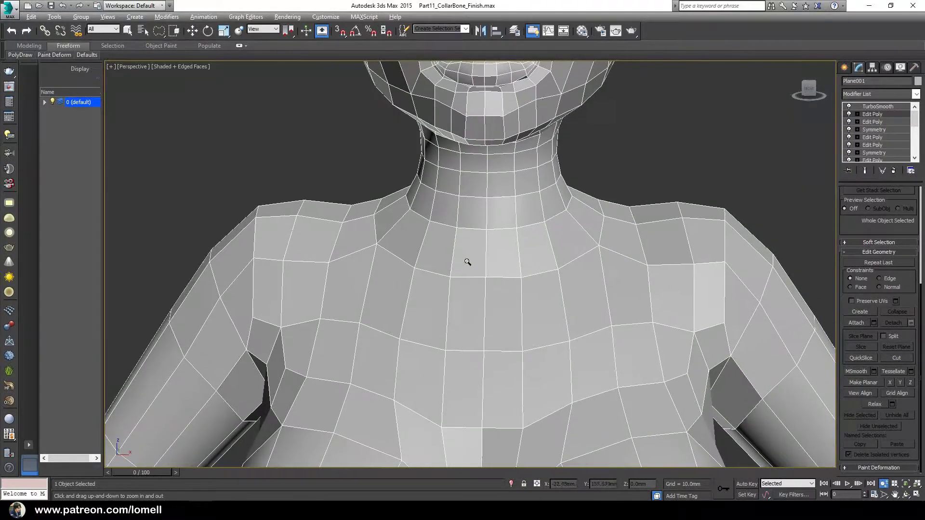
{"action": "middle_click_drag", "start_coordinate": [467, 262], "coordinate": [471, 270], "text": "alt"}
{"action": "key", "text": "w"}
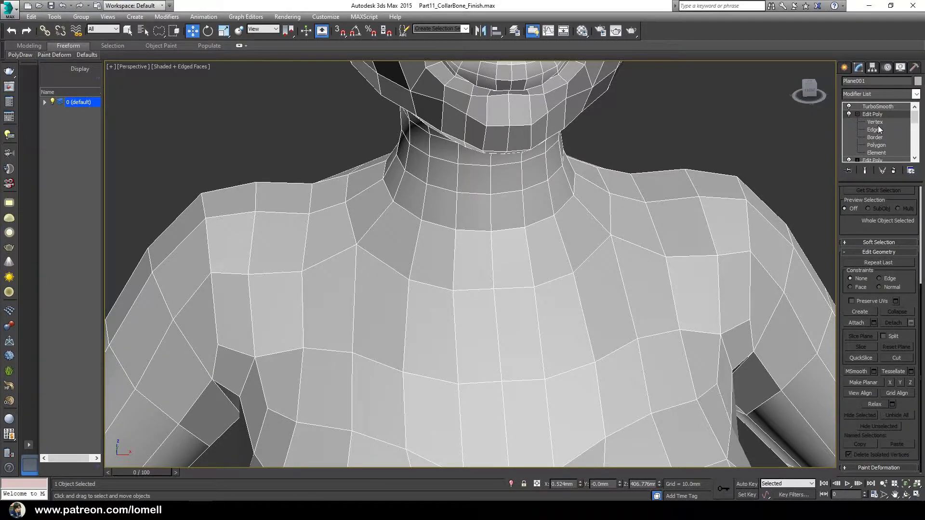
{"action": "left_click", "coordinate": [872, 130]}
{"action": "mouse_move", "coordinate": [580, 211]}
{"action": "middle_mouse_down", "text": "alt"}
{"action": "mouse_move", "coordinate": [471, 254]}
{"action": "mouse_move", "coordinate": [475, 267]}
{"action": "middle_mouse_up", "text": "alt"}
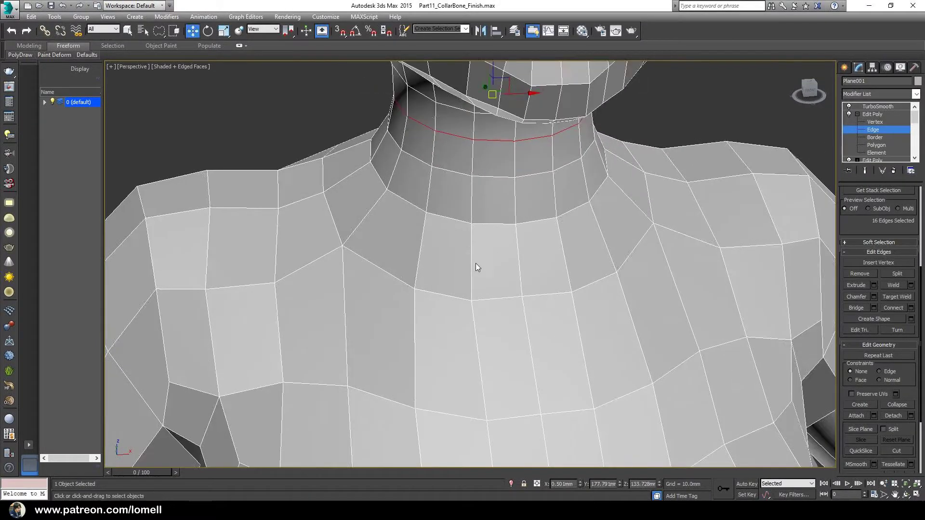
- Select three vertical edges on the upper chest below the neck ring
{"action": "left_click", "coordinate": [470, 266]}
{"action": "key", "text": "q"}
{"action": "left_click", "coordinate": [417, 267], "text": "ctrl"}
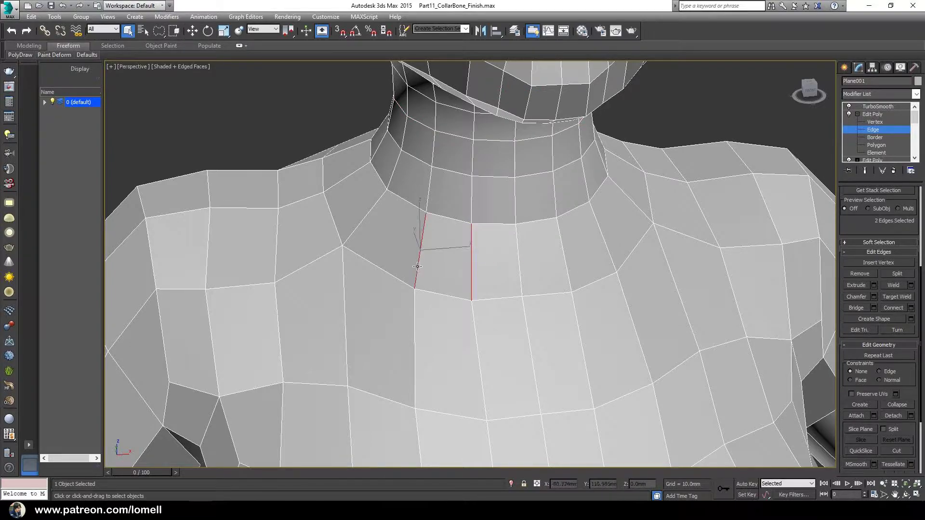
{"action": "mouse_move", "coordinate": [376, 278]}
{"action": "middle_mouse_down", "text": "alt"}
{"action": "mouse_move", "coordinate": [386, 256]}
{"action": "mouse_move", "coordinate": [360, 230]}
{"action": "mouse_move", "coordinate": [355, 243]}
{"action": "mouse_move", "coordinate": [436, 287]}
{"action": "middle_mouse_up", "text": "alt"}
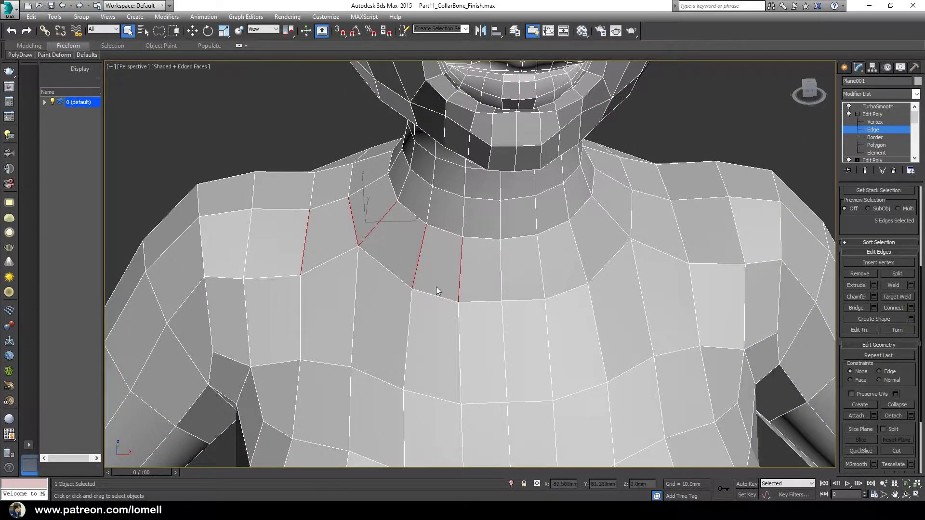
{"action": "left_click", "coordinate": [499, 273], "text": "ctrl"}
{"action": "mouse_move", "coordinate": [459, 265]}
{"action": "middle_mouse_down", "text": "alt"}
{"action": "mouse_move", "coordinate": [645, 231]}
{"action": "mouse_move", "coordinate": [478, 264]}
{"action": "mouse_move", "coordinate": [497, 241]}
{"action": "middle_mouse_up", "text": "alt"}
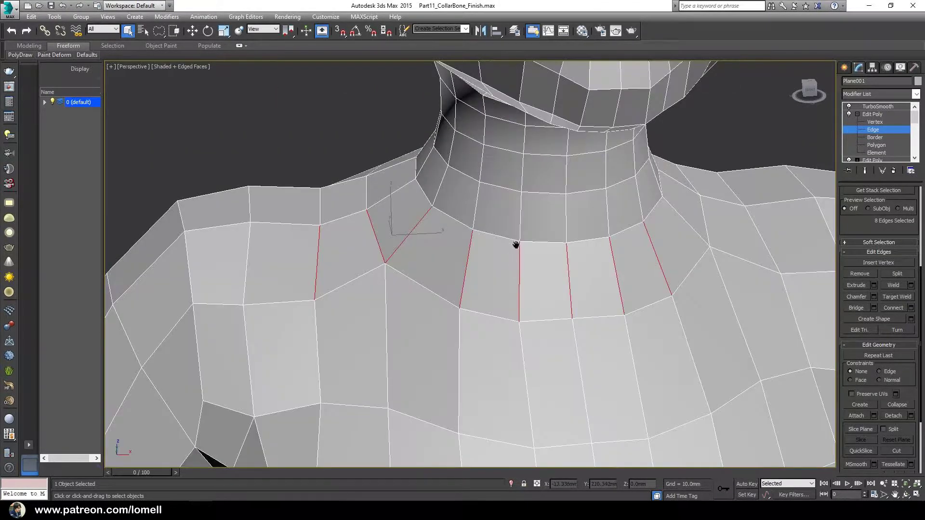
{"action": "key", "text": "alt+z"}
{"action": "left_click_drag", "start_coordinate": [514, 244], "coordinate": [502, 296]}
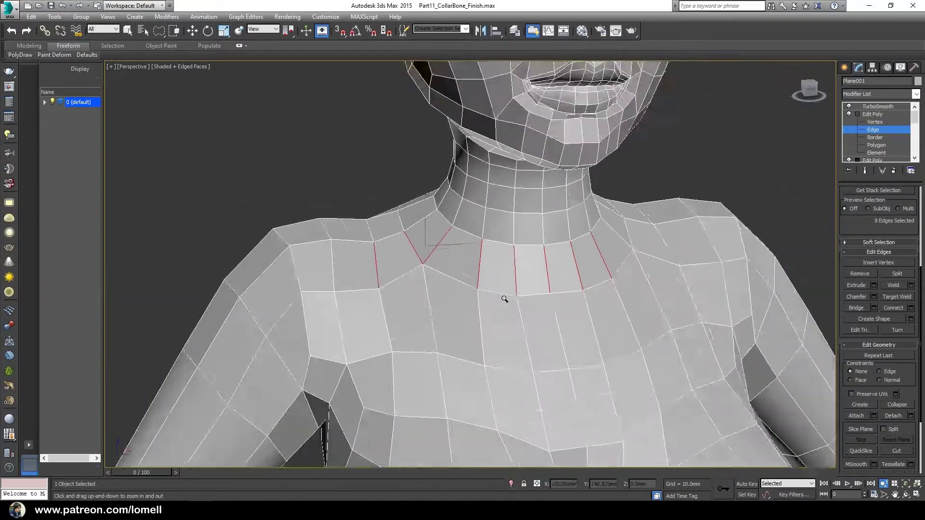
{"action": "middle_click_drag", "start_coordinate": [501, 295], "coordinate": [584, 280], "text": "alt"}
{"action": "left_click_drag", "start_coordinate": [584, 281], "coordinate": [597, 255]}
- Connect the selected edges with Connect and confirm the caddy to add the new loop
{"action": "right_click", "coordinate": [597, 255]}
{"action": "right_click", "coordinate": [585, 249]}
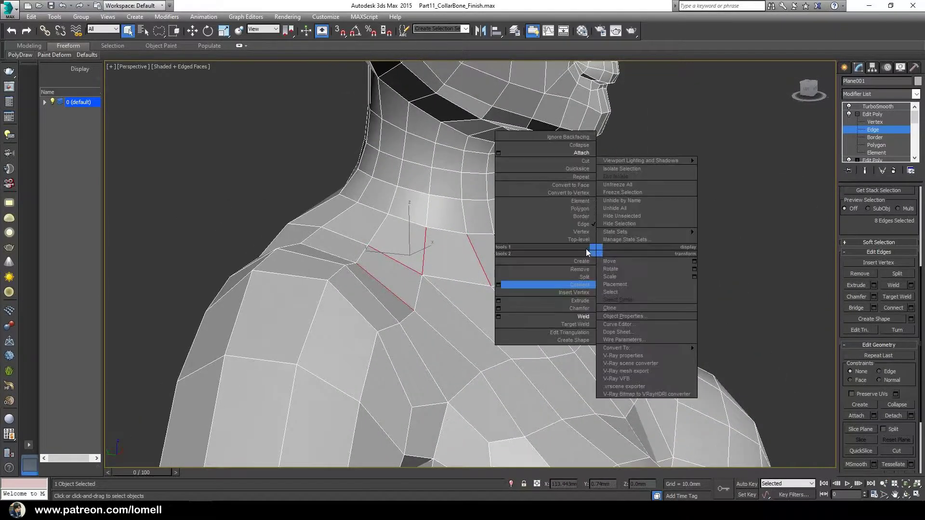
{"action": "left_click", "coordinate": [501, 278]}
{"action": "middle_click_drag", "start_coordinate": [502, 285], "coordinate": [569, 280], "text": "alt"}
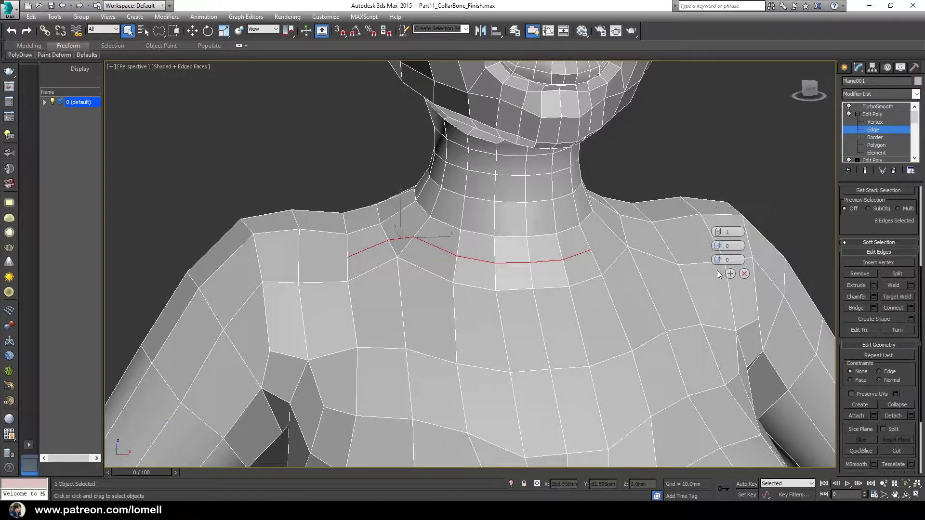
{"action": "left_click", "coordinate": [716, 273]}
{"action": "scroll", "coordinate": [488, 275], "scroll_direction": "up", "scroll_amount": 2}
{"action": "middle_click_drag", "start_coordinate": [488, 275], "coordinate": [388, 235], "text": "alt"}
{"action": "scroll", "coordinate": [388, 235], "scroll_direction": "up", "scroll_amount": 2}
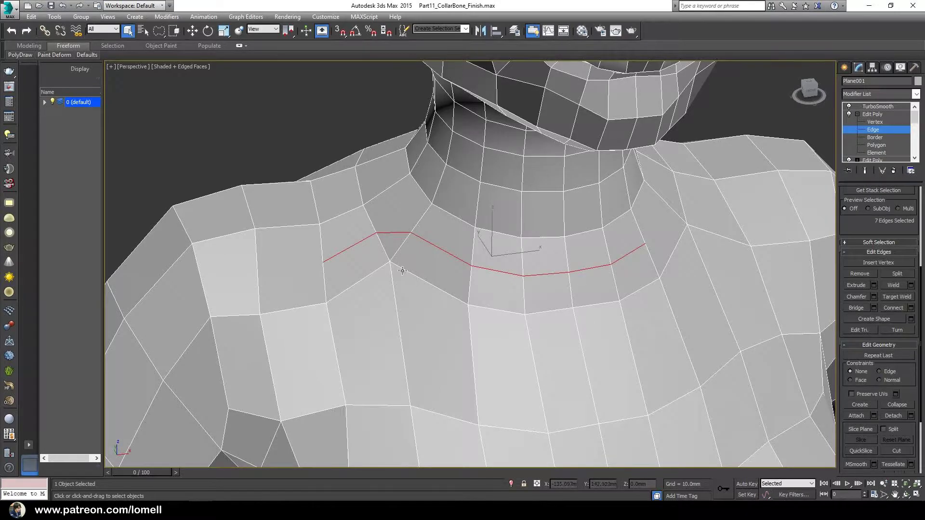
{"action": "key", "text": "1"}
{"action": "middle_click_drag", "start_coordinate": [384, 285], "coordinate": [464, 256], "text": "alt"}
{"action": "key", "text": "w"}
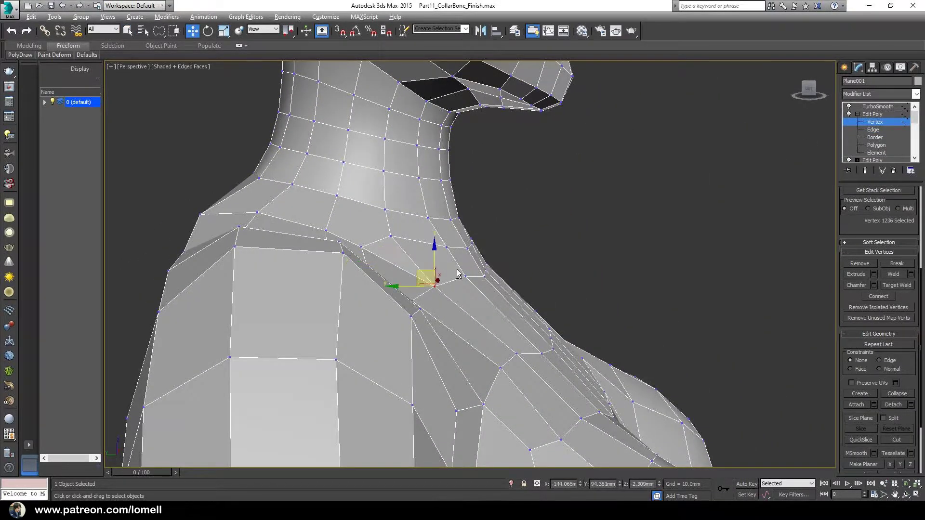
- Select a single edge where the neck meets the shoulder
{"action": "key", "text": "shift+z"}
{"action": "key", "text": "alt+z"}
{"action": "key", "text": "w"}
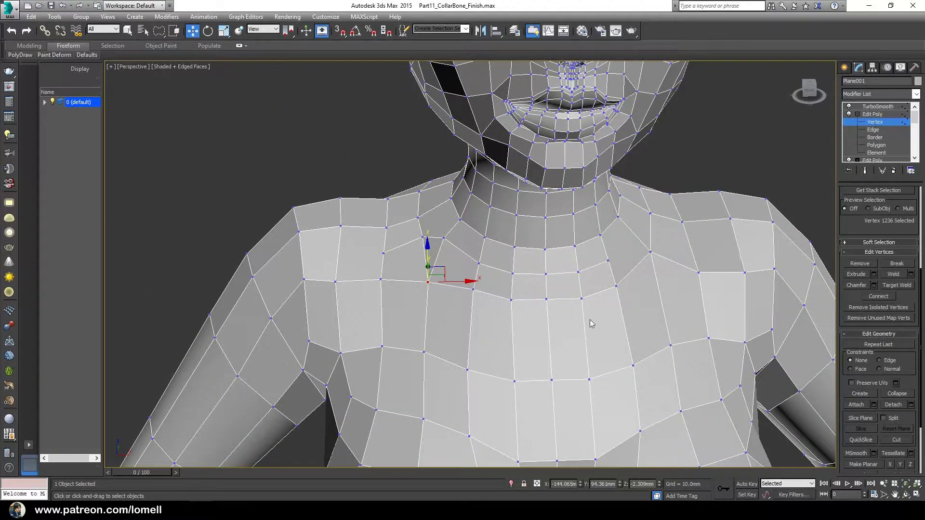
{"action": "mouse_move", "coordinate": [590, 319]}
{"action": "middle_mouse_down", "text": "alt"}
{"action": "mouse_move", "coordinate": [418, 245]}
{"action": "mouse_move", "coordinate": [478, 241]}
{"action": "mouse_move", "coordinate": [429, 266]}
{"action": "mouse_move", "coordinate": [420, 254]}
{"action": "middle_mouse_up", "text": "alt"}
{"action": "key", "text": "2"}
{"action": "left_click", "coordinate": [429, 265]}
{"action": "double_click", "coordinate": [449, 267]}
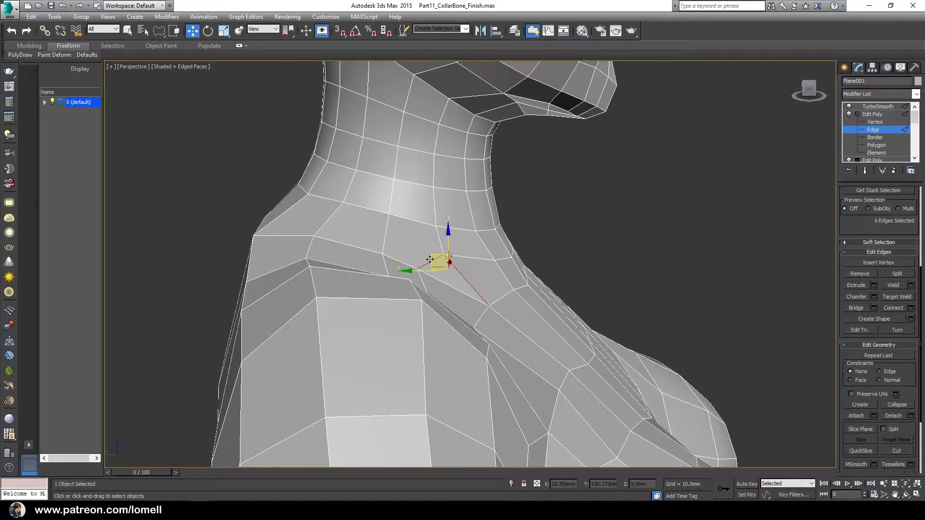
{"action": "left_click", "coordinate": [445, 269]}
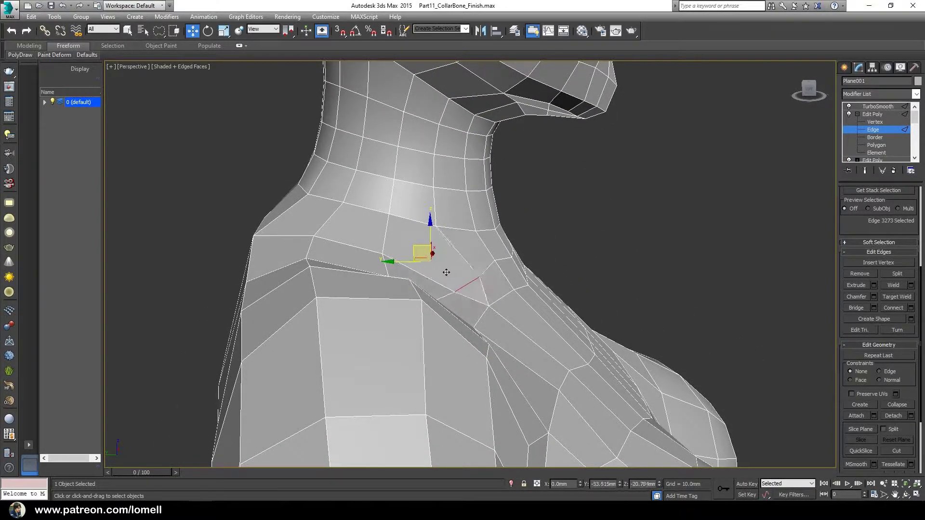
{"action": "mouse_move", "coordinate": [465, 271]}
{"action": "middle_mouse_down", "text": "alt"}
{"action": "mouse_move", "coordinate": [467, 330]}
{"action": "mouse_move", "coordinate": [490, 302]}
{"action": "mouse_move", "coordinate": [492, 277]}
{"action": "middle_mouse_up", "text": "alt"}
- Pick a neck-base vertex, then move the selected edges outward to bulge the shoulder
{"action": "key", "text": "r"}
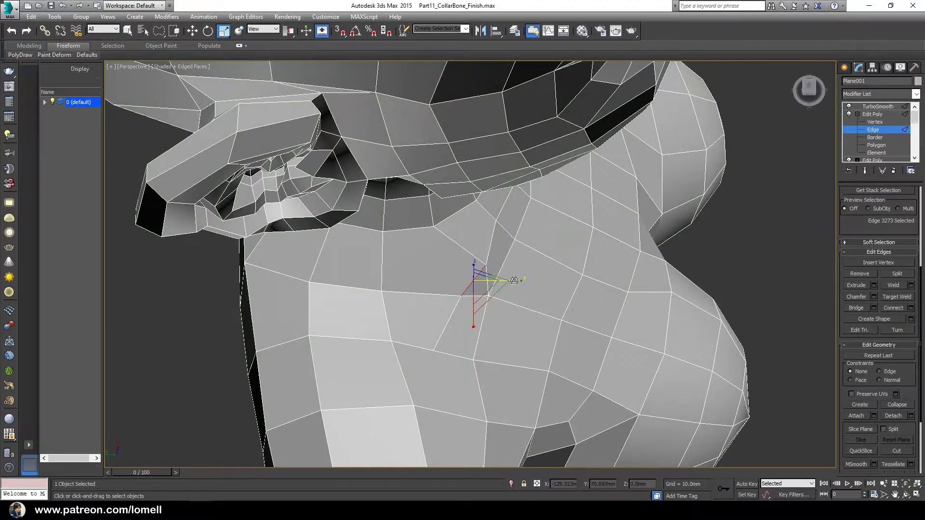
{"action": "key", "text": "1"}
{"action": "mouse_move", "coordinate": [384, 280]}
{"action": "middle_mouse_down", "text": "alt"}
{"action": "mouse_move", "coordinate": [445, 323]}
{"action": "mouse_move", "coordinate": [459, 287]}
{"action": "mouse_move", "coordinate": [432, 253]}
{"action": "mouse_move", "coordinate": [557, 257]}
{"action": "mouse_move", "coordinate": [524, 259]}
{"action": "middle_mouse_up", "text": "alt"}
{"action": "left_click", "coordinate": [435, 327]}
{"action": "key", "text": "2"}
{"action": "key", "text": "q"}
{"action": "key", "text": "w"}
{"action": "left_click_drag", "start_coordinate": [500, 254], "coordinate": [515, 261]}
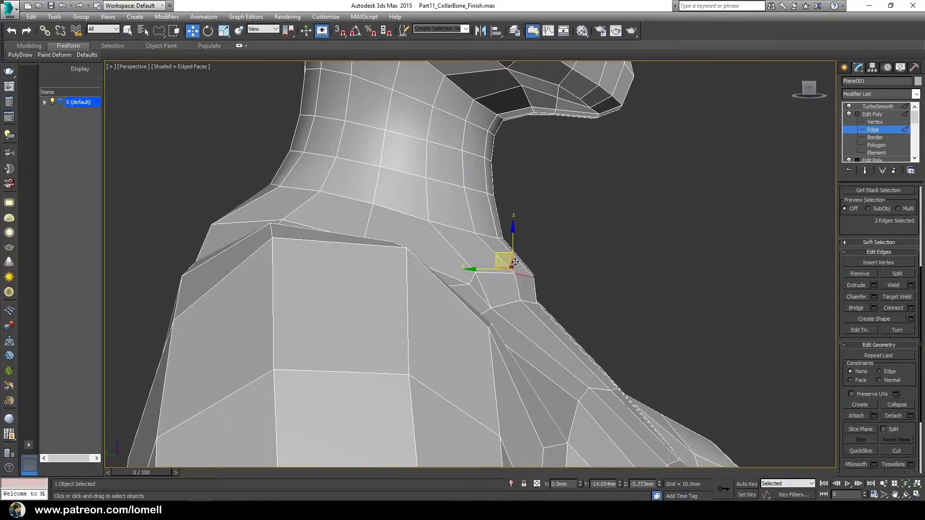
- Select a neck-shoulder vertex and two neck-base edges for repositioning
{"action": "key", "text": "1"}
{"action": "left_click", "coordinate": [475, 270]}
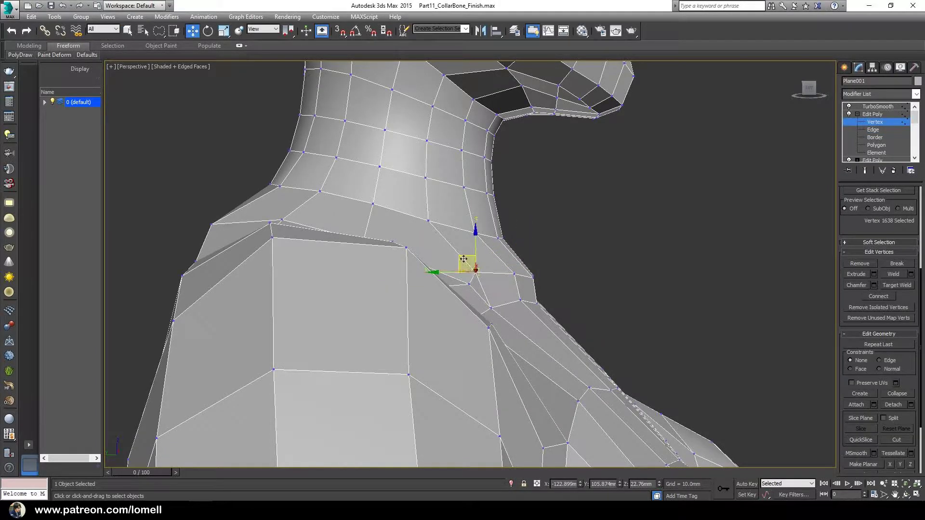
{"action": "mouse_move", "coordinate": [470, 261]}
{"action": "middle_mouse_down", "text": "alt"}
{"action": "mouse_move", "coordinate": [505, 289]}
{"action": "mouse_move", "coordinate": [517, 269]}
{"action": "mouse_move", "coordinate": [605, 262]}
{"action": "mouse_move", "coordinate": [641, 248]}
{"action": "mouse_move", "coordinate": [598, 242]}
{"action": "mouse_move", "coordinate": [536, 282]}
{"action": "mouse_move", "coordinate": [456, 256]}
{"action": "middle_mouse_up", "text": "alt"}
{"action": "key", "text": "2"}
{"action": "key", "text": "q"}
{"action": "left_click", "coordinate": [504, 296]}
{"action": "left_click", "coordinate": [532, 288], "text": "ctrl"}
{"action": "key", "text": "w"}
- Select a collarbone vertex and zoom out to check the neck and head
{"action": "key", "text": "1"}
{"action": "left_click", "coordinate": [606, 237]}
{"action": "scroll", "coordinate": [536, 282], "scroll_direction": "down", "scroll_amount": 3}
{"action": "scroll", "coordinate": [498, 271], "scroll_direction": "up", "scroll_amount": 3}
{"action": "scroll", "coordinate": [453, 243], "scroll_direction": "up", "scroll_amount": 2}
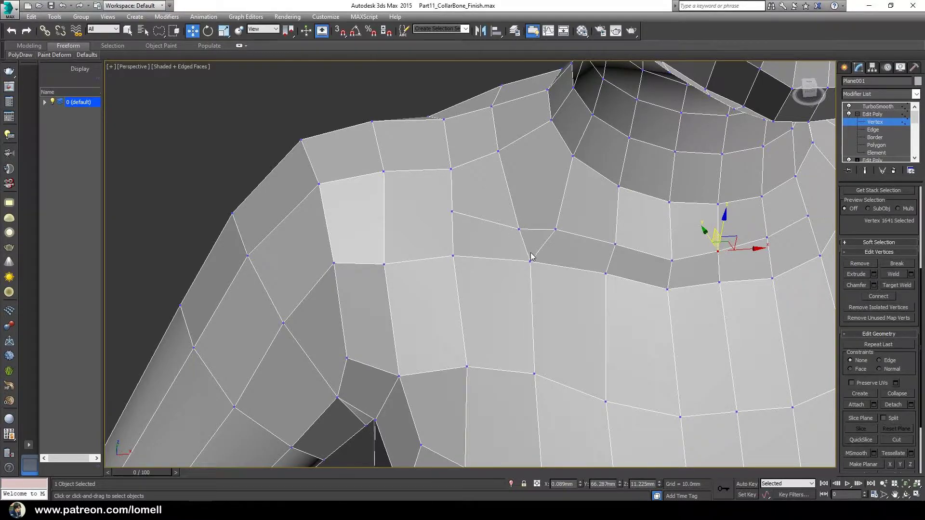
{"action": "mouse_move", "coordinate": [560, 238]}
{"action": "middle_mouse_down", "text": "alt"}
{"action": "mouse_move", "coordinate": [504, 258]}
{"action": "mouse_move", "coordinate": [549, 284]}
{"action": "mouse_move", "coordinate": [539, 313]}
{"action": "mouse_move", "coordinate": [432, 267]}
{"action": "middle_mouse_up", "text": "alt"}
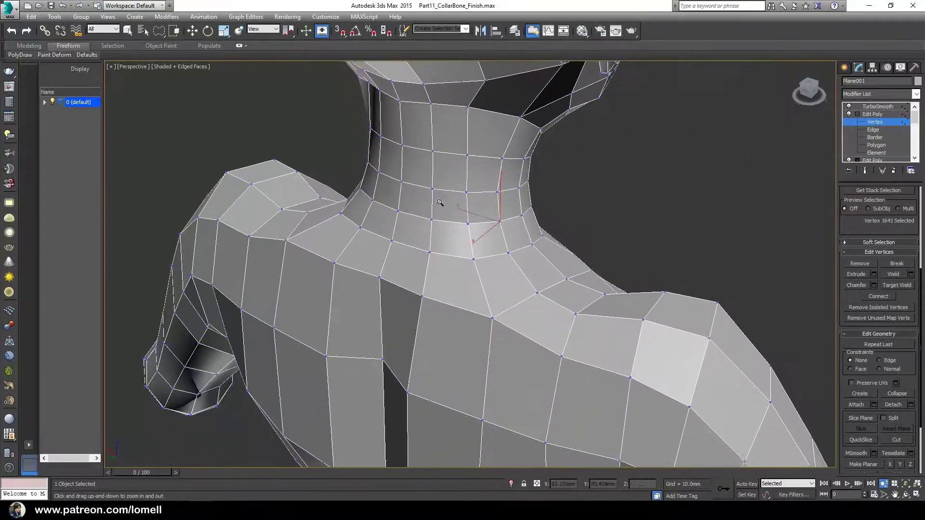
- Select ring edges at the left neck base and connect them with new edges
{"action": "key", "text": "2"}
{"action": "key", "text": "q"}
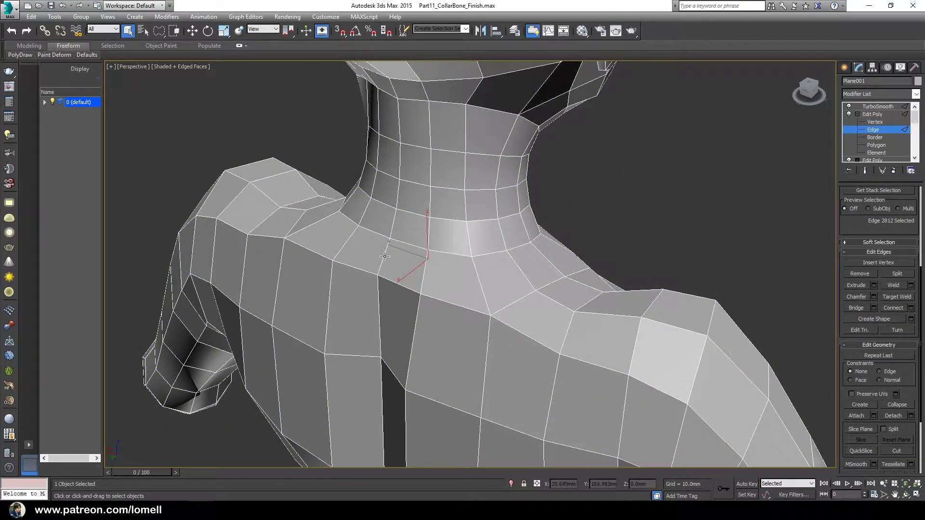
{"action": "left_click", "coordinate": [355, 240]}
{"action": "left_click", "coordinate": [521, 272], "text": "ctrl"}
{"action": "left_click", "coordinate": [543, 261], "text": "ctrl"}
{"action": "mouse_move", "coordinate": [543, 261]}
{"action": "middle_mouse_down", "text": "alt"}
{"action": "mouse_move", "coordinate": [491, 249]}
{"action": "mouse_move", "coordinate": [490, 279]}
{"action": "middle_mouse_up", "text": "alt"}
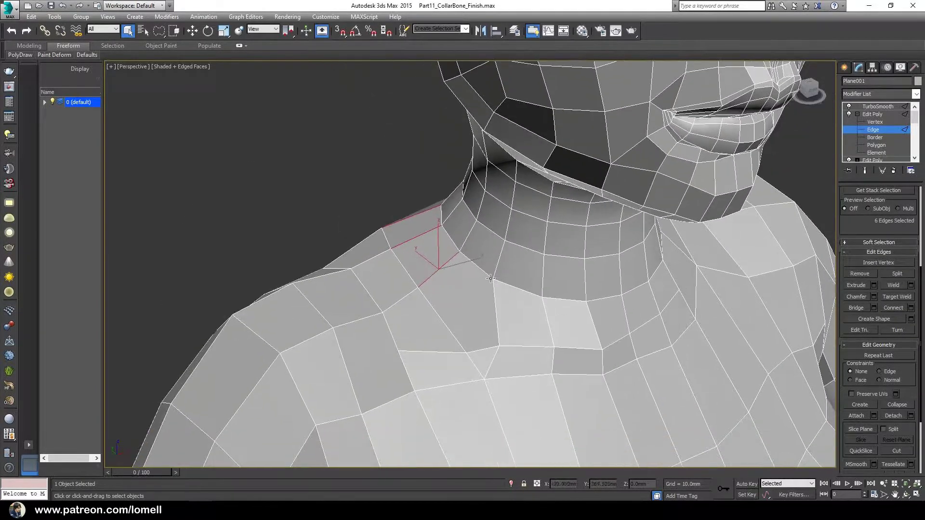
{"action": "right_click", "coordinate": [491, 279]}
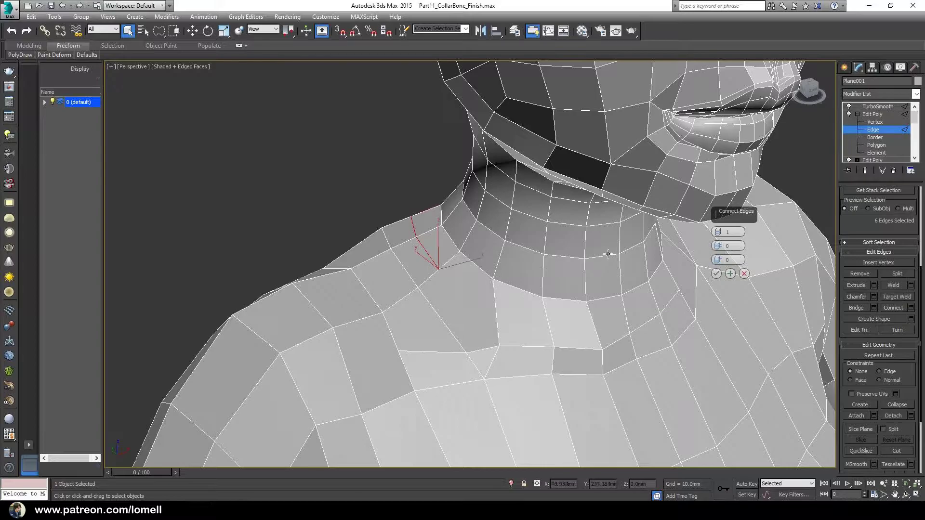
{"action": "left_click", "coordinate": [716, 273]}
- Join two selected vertices near the left collarbone with a new edge
{"action": "middle_click_drag", "start_coordinate": [656, 275], "coordinate": [431, 241], "text": "alt"}
{"action": "key", "text": "1"}
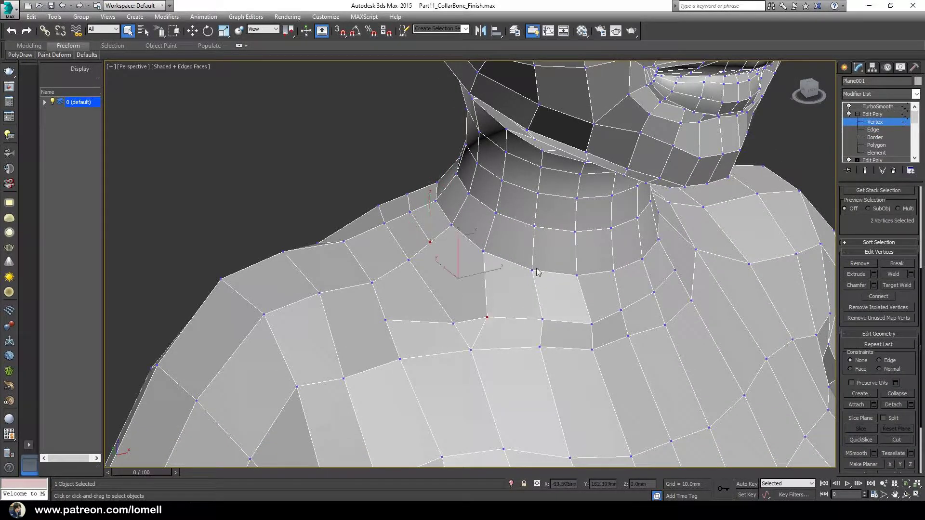
{"action": "right_click", "coordinate": [568, 223]}
{"action": "left_click", "coordinate": [554, 262]}
{"action": "mouse_move", "coordinate": [556, 261]}
{"action": "middle_mouse_down", "text": "alt"}
{"action": "mouse_move", "coordinate": [499, 246]}
{"action": "mouse_move", "coordinate": [497, 270]}
{"action": "mouse_move", "coordinate": [466, 240]}
{"action": "mouse_move", "coordinate": [520, 273]}
{"action": "mouse_move", "coordinate": [501, 264]}
{"action": "mouse_move", "coordinate": [496, 287]}
{"action": "middle_mouse_up", "text": "alt"}
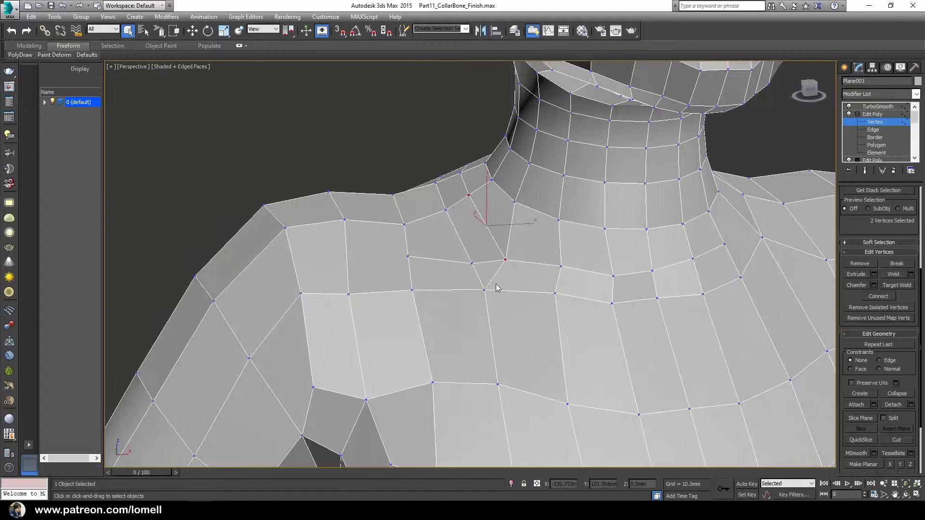
- Move the selected edges downward toward the left collarbone
{"action": "key", "text": "alt+z"}
{"action": "left_click_drag", "start_coordinate": [530, 268], "coordinate": [518, 258]}
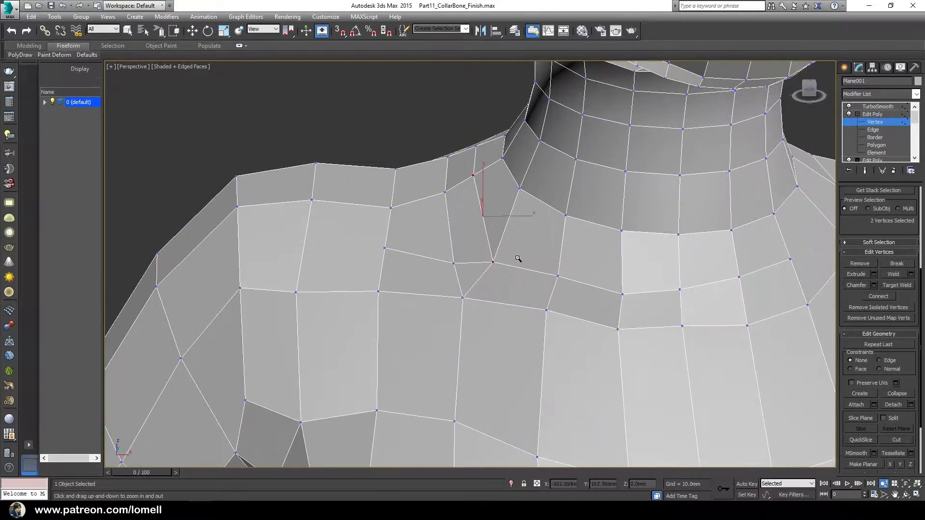
{"action": "middle_click_drag", "start_coordinate": [532, 267], "coordinate": [540, 262], "text": "alt"}
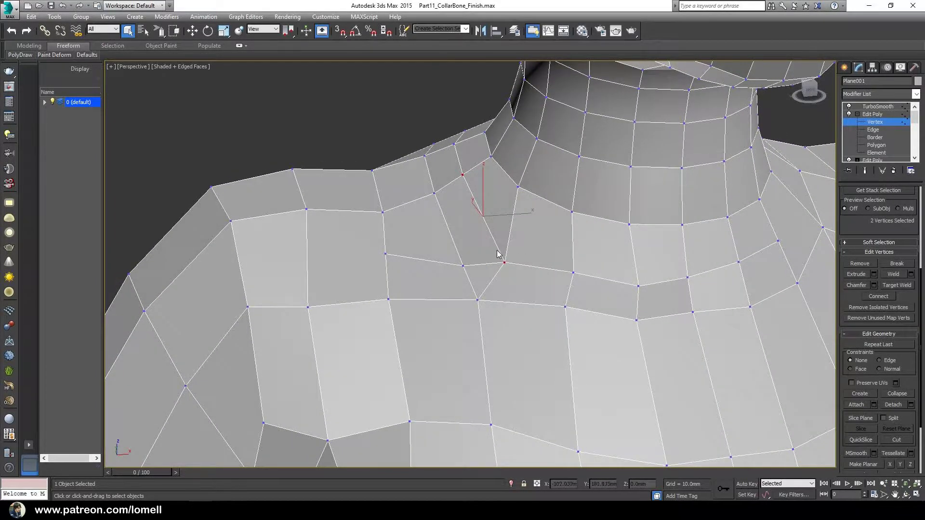
{"action": "key", "text": "2"}
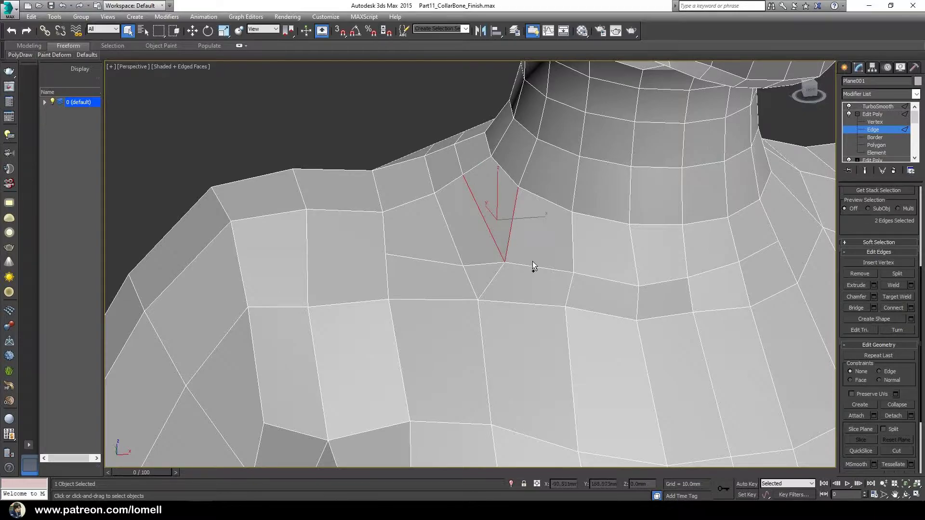
{"action": "key", "text": "alt+z"}
{"action": "left_click_drag", "start_coordinate": [532, 266], "coordinate": [600, 284]}
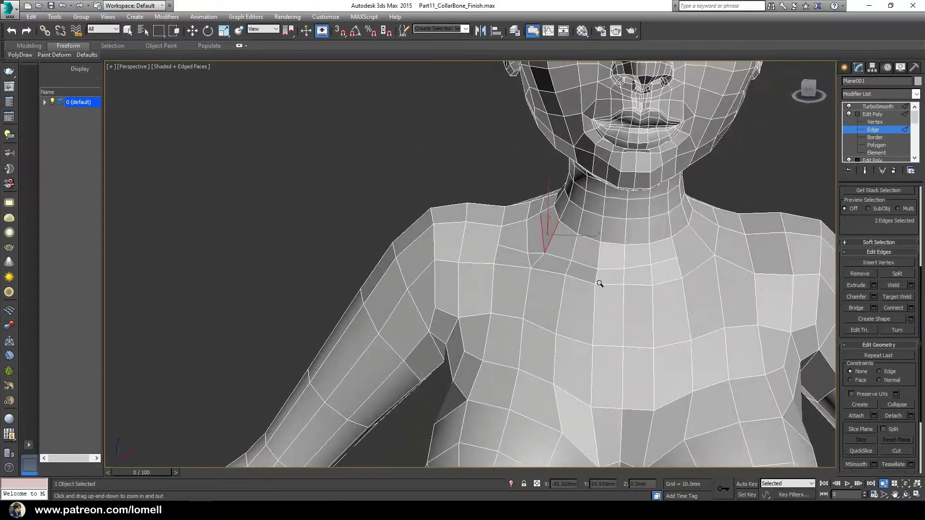
{"action": "scroll", "coordinate": [599, 284], "scroll_direction": "up", "scroll_amount": 2}
{"action": "right_click", "coordinate": [614, 289]}
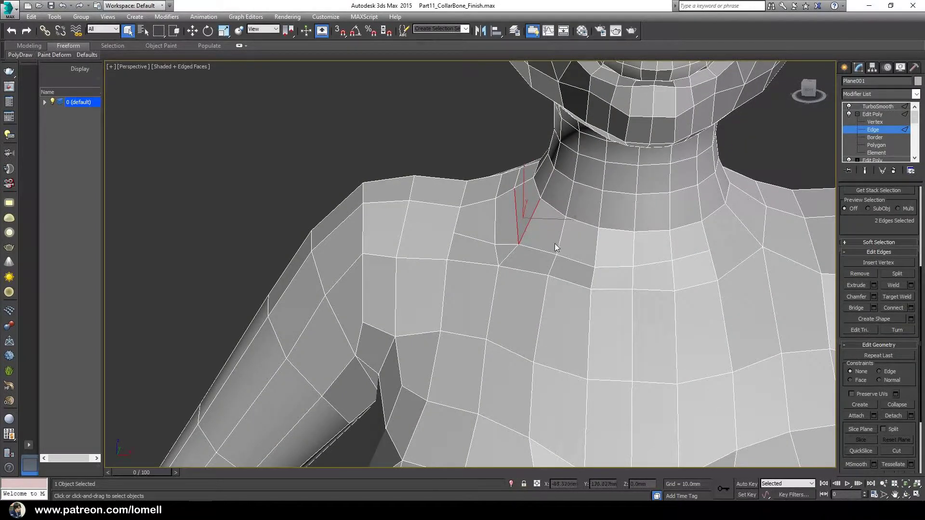
{"action": "right_click", "coordinate": [631, 257]}
{"action": "left_click", "coordinate": [578, 270]}
{"action": "mouse_move", "coordinate": [586, 260]}
{"action": "middle_mouse_down", "text": "alt"}
{"action": "mouse_move", "coordinate": [632, 264]}
{"action": "mouse_move", "coordinate": [649, 254]}
{"action": "mouse_move", "coordinate": [553, 213]}
{"action": "middle_mouse_up", "text": "alt"}
- Move the selected edges down toward the collarbone and zoom in on it
{"action": "key", "text": "w"}
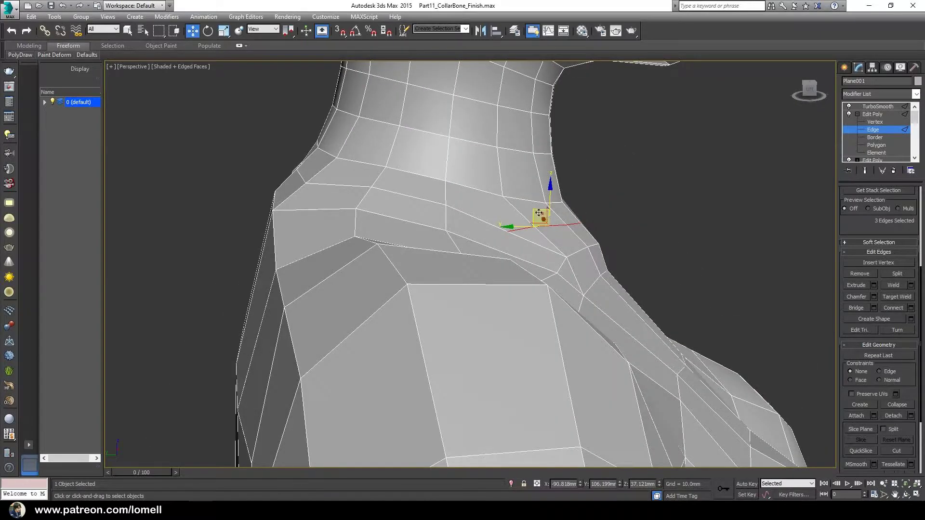
{"action": "left_click_drag", "start_coordinate": [539, 212], "coordinate": [546, 226]}
{"action": "middle_click_drag", "start_coordinate": [546, 230], "coordinate": [574, 251], "text": "alt"}
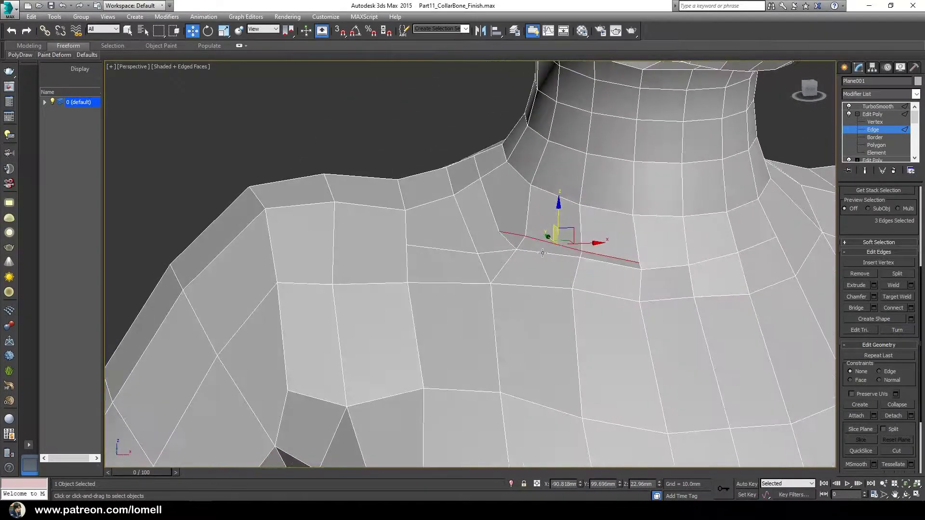
{"action": "key", "text": "alt+z"}
{"action": "left_click_drag", "start_coordinate": [573, 262], "coordinate": [573, 248]}
- Cut a new edge across the collarbone faces, snapping to a collarbone vertex
{"action": "right_click", "coordinate": [582, 280]}
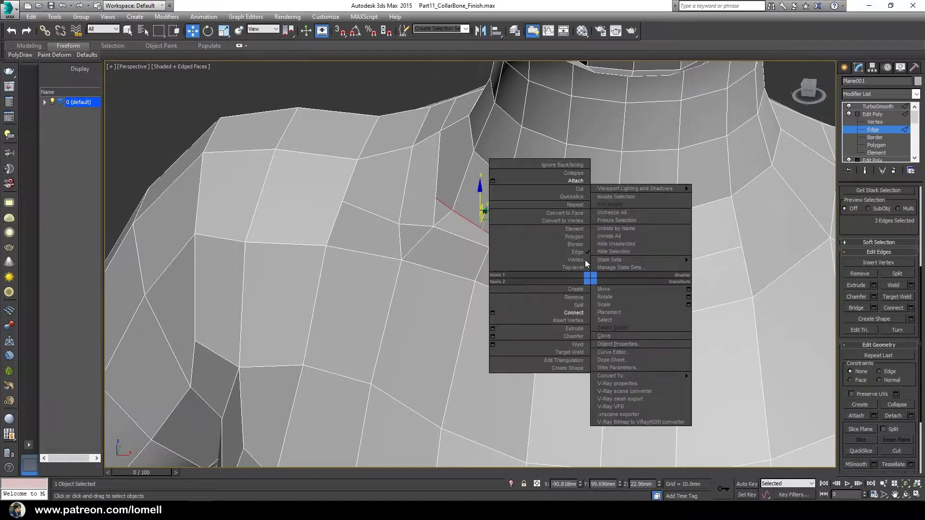
{"action": "left_click", "coordinate": [583, 194]}
{"action": "middle_click_drag", "start_coordinate": [578, 263], "coordinate": [568, 256]}
{"action": "key", "text": "s"}
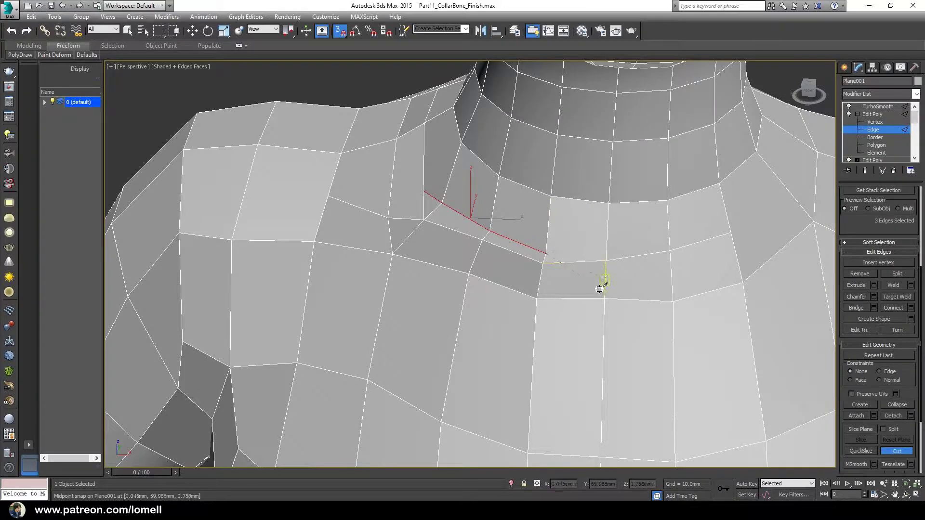
{"action": "left_click", "coordinate": [604, 297]}
{"action": "key", "text": "w"}
- Zoom around the collar edge and select a single collarbone vertex
{"action": "mouse_move", "coordinate": [617, 266]}
{"action": "middle_mouse_down", "text": "alt"}
{"action": "mouse_move", "coordinate": [596, 239]}
{"action": "mouse_move", "coordinate": [536, 272]}
{"action": "mouse_move", "coordinate": [553, 293]}
{"action": "middle_mouse_up", "text": "alt"}
{"action": "scroll", "coordinate": [546, 244], "scroll_direction": "down", "scroll_amount": 2}
{"action": "key", "text": "alt+z"}
{"action": "mouse_move", "coordinate": [553, 293]}
{"action": "left_mouse_down"}
{"action": "mouse_move", "coordinate": [524, 263]}
{"action": "mouse_move", "coordinate": [475, 258]}
{"action": "mouse_move", "coordinate": [498, 230]}
{"action": "left_mouse_up"}
{"action": "scroll", "coordinate": [466, 256], "scroll_direction": "down", "scroll_amount": 3}
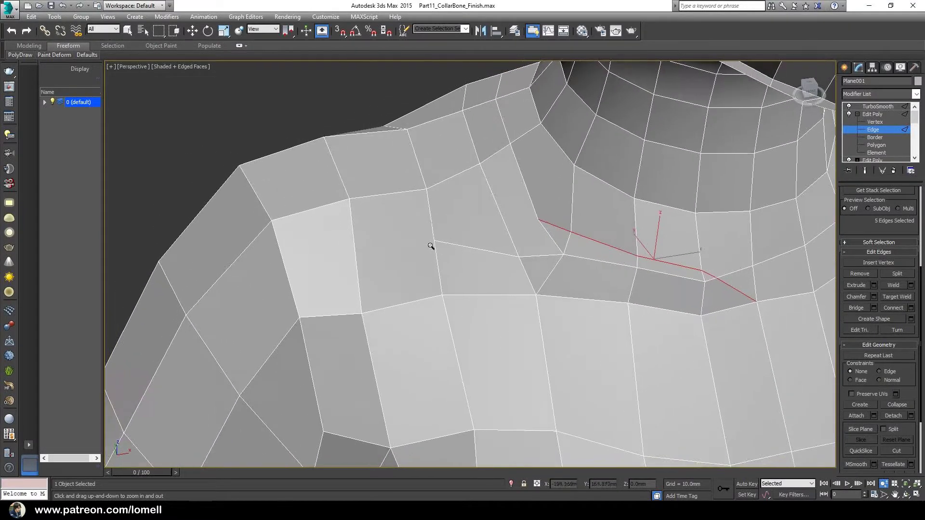
{"action": "key", "text": "w"}
{"action": "mouse_move", "coordinate": [433, 255]}
{"action": "middle_mouse_down", "text": "alt"}
{"action": "mouse_move", "coordinate": [425, 242]}
{"action": "mouse_move", "coordinate": [444, 237]}
{"action": "mouse_move", "coordinate": [434, 227]}
{"action": "middle_mouse_up", "text": "alt"}
{"action": "key", "text": "1"}
{"action": "left_click", "coordinate": [425, 242]}
- Cut a second edge ending at the collar edge midpoint with snapping on
{"action": "mouse_move", "coordinate": [477, 256]}
{"action": "middle_mouse_down", "text": "alt"}
{"action": "mouse_move", "coordinate": [483, 268]}
{"action": "mouse_move", "coordinate": [449, 262]}
{"action": "mouse_move", "coordinate": [477, 279]}
{"action": "mouse_move", "coordinate": [491, 265]}
{"action": "middle_mouse_up", "text": "alt"}
{"action": "right_click", "coordinate": [491, 266]}
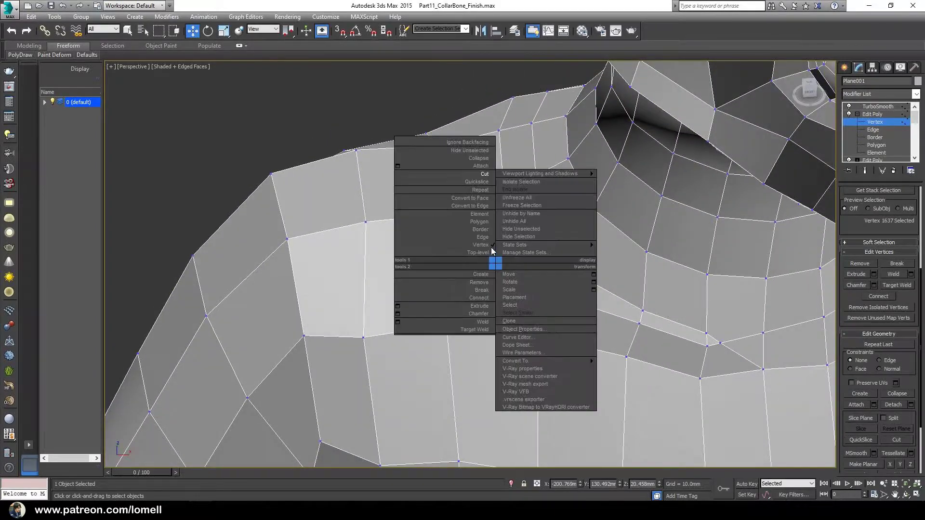
{"action": "left_click", "coordinate": [482, 177]}
{"action": "key", "text": "s"}
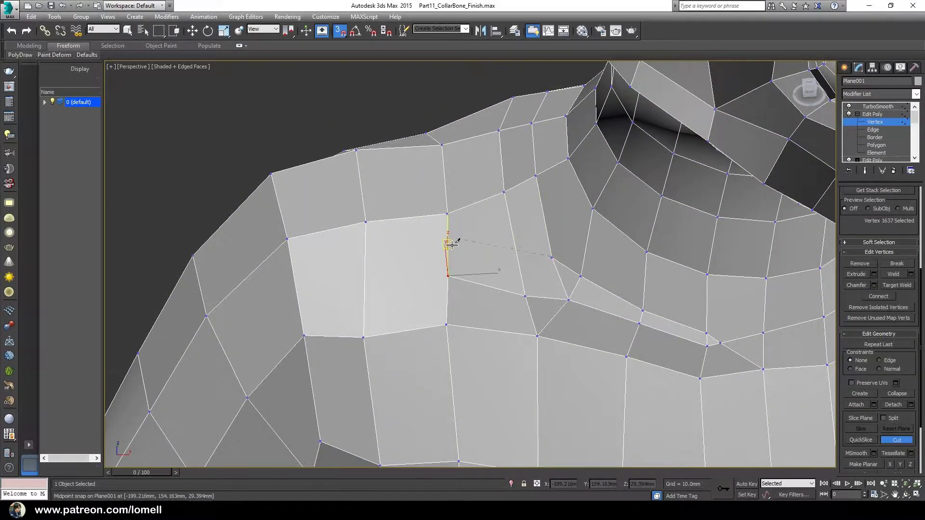
{"action": "left_click", "coordinate": [455, 255]}
{"action": "key", "text": "w"}
{"action": "key", "text": "s"}
- Connect two vertices near the collar with a new edge
{"action": "mouse_move", "coordinate": [484, 273]}
{"action": "middle_mouse_down", "text": "alt"}
{"action": "mouse_move", "coordinate": [536, 275]}
{"action": "mouse_move", "coordinate": [523, 283]}
{"action": "mouse_move", "coordinate": [497, 248]}
{"action": "middle_mouse_up", "text": "alt"}
{"action": "left_click", "coordinate": [499, 245]}
{"action": "left_click", "coordinate": [482, 277], "text": "ctrl"}
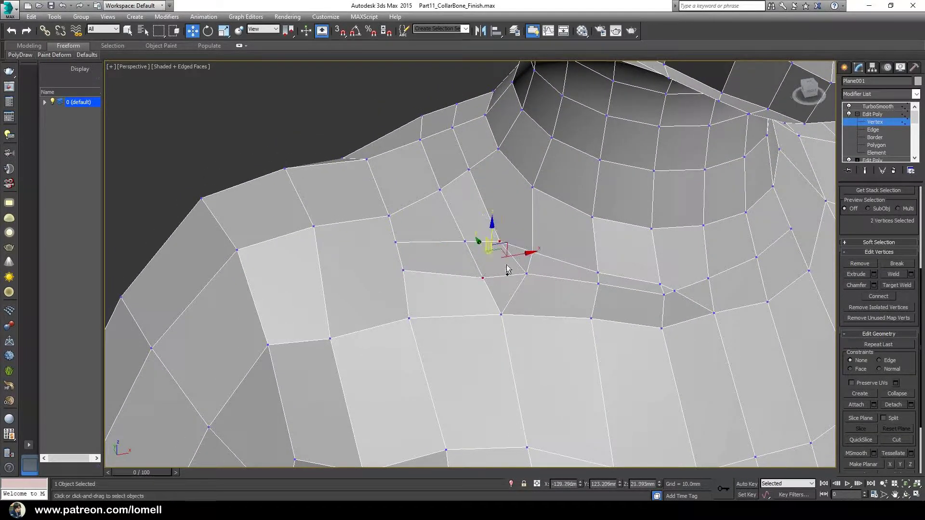
{"action": "right_click", "coordinate": [532, 234]}
{"action": "left_click", "coordinate": [518, 265]}
- Clear the edge selection and zoom in on the collar mesh
{"action": "key", "text": "2"}
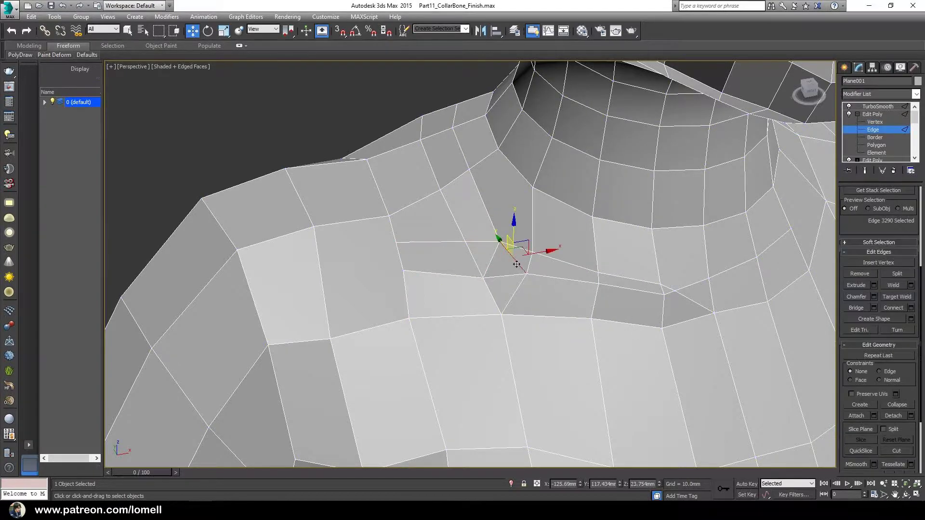
{"action": "left_click", "coordinate": [512, 279]}
{"action": "scroll", "coordinate": [514, 272], "scroll_direction": "down", "scroll_amount": 3}
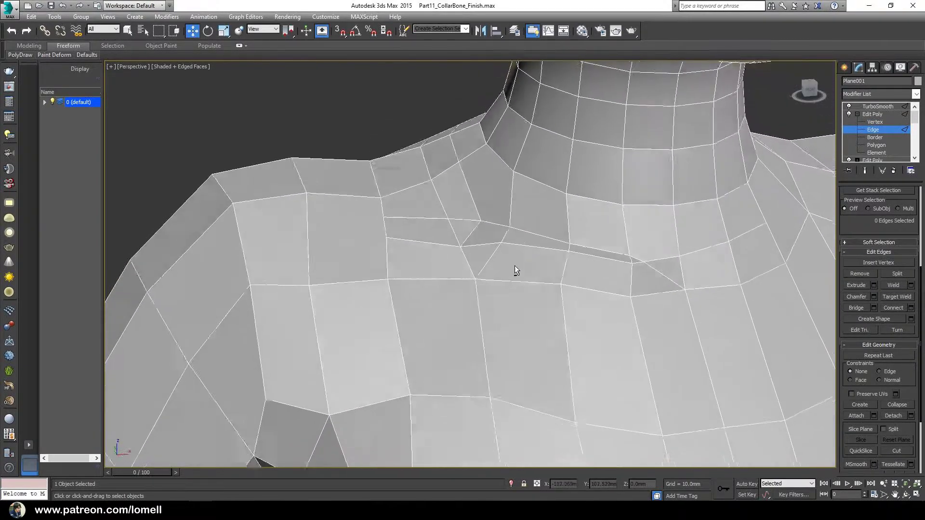
{"action": "key", "text": "alt+z"}
{"action": "left_click_drag", "start_coordinate": [502, 291], "coordinate": [503, 267]}
{"action": "scroll", "coordinate": [504, 269], "scroll_direction": "up", "scroll_amount": 2}
- Collapse the two stray edges beside the new cut into a single point
{"action": "right_click", "coordinate": [504, 276]}
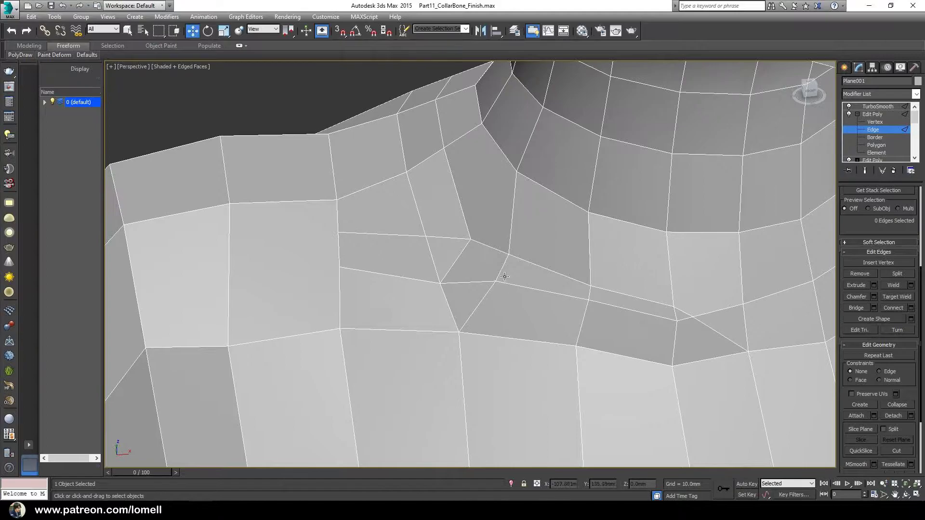
{"action": "left_click", "coordinate": [491, 249]}
{"action": "key", "text": "q"}
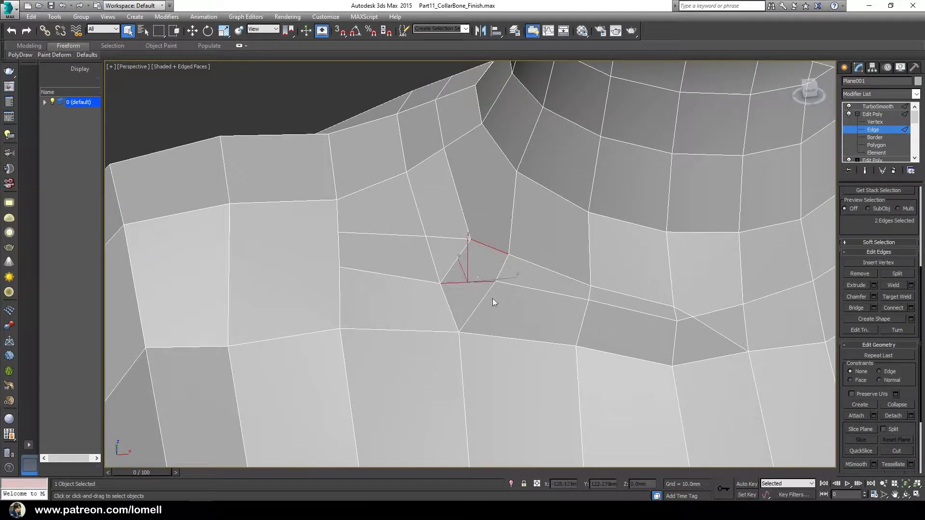
{"action": "right_click", "coordinate": [564, 288]}
{"action": "left_click", "coordinate": [549, 183]}
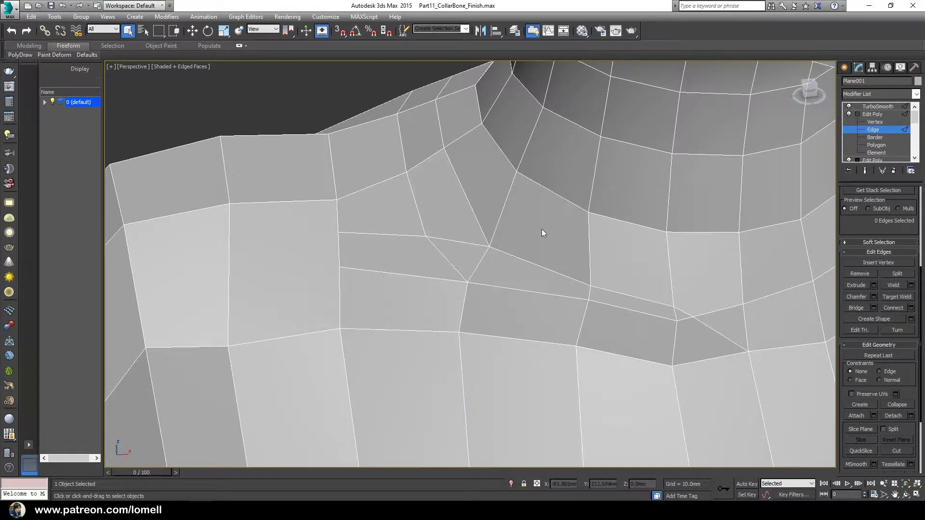
{"action": "scroll", "coordinate": [528, 267], "scroll_direction": "down", "scroll_amount": 1}
{"action": "scroll", "coordinate": [528, 268], "scroll_direction": "down", "scroll_amount": 3}
{"action": "scroll", "coordinate": [541, 291], "scroll_direction": "up", "scroll_amount": 1}
{"action": "scroll", "coordinate": [568, 283], "scroll_direction": "up", "scroll_amount": 4}
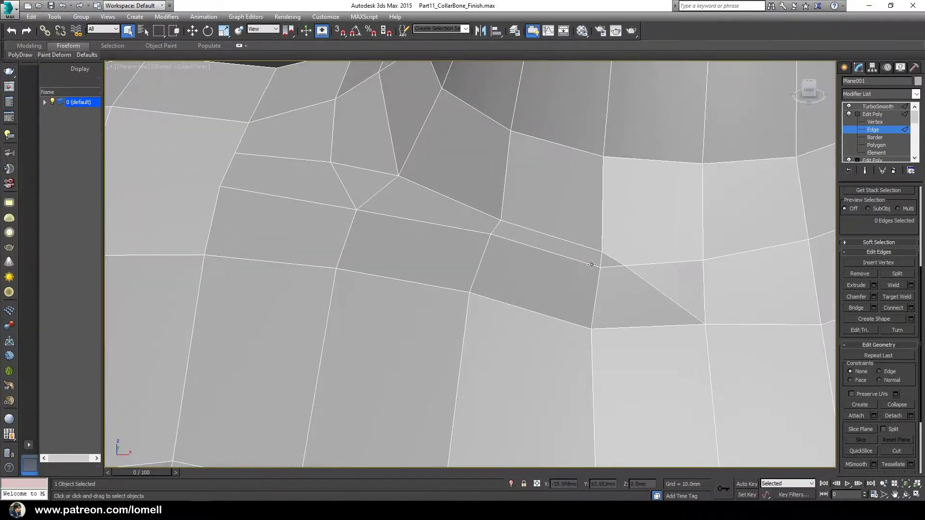
- Select a collar edge and reframe a frontal, zoomed view of the collar
{"action": "key", "text": "1"}
{"action": "key", "text": "2"}
{"action": "left_click", "coordinate": [554, 264]}
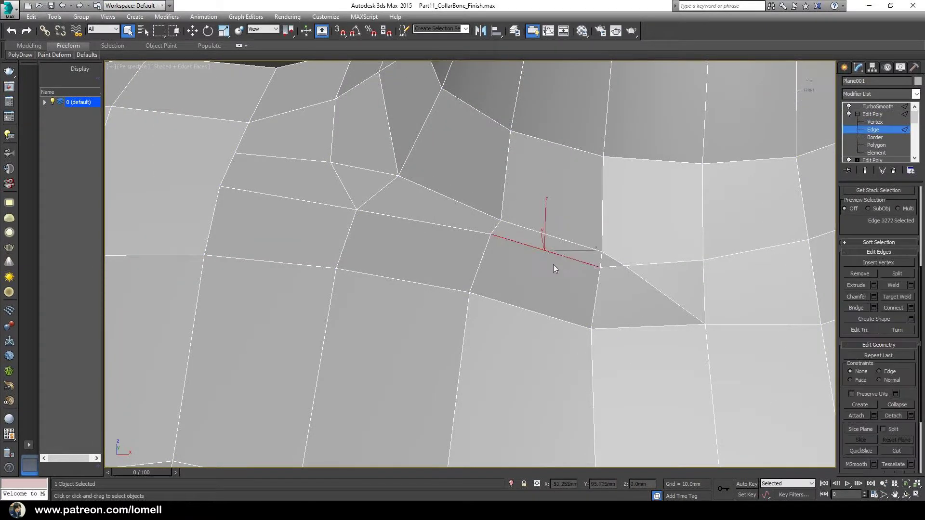
{"action": "mouse_move", "coordinate": [552, 264]}
{"action": "middle_mouse_down", "text": "alt"}
{"action": "mouse_move", "coordinate": [629, 254]}
{"action": "mouse_move", "coordinate": [565, 249]}
{"action": "middle_mouse_up", "text": "alt"}
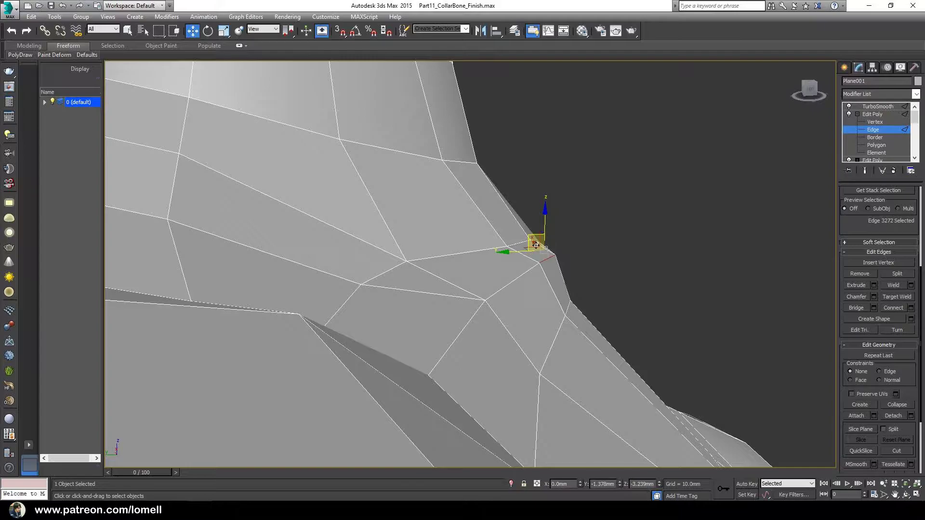
{"action": "key", "text": "shift+z"}
{"action": "key", "text": "alt+z"}
{"action": "left_click_drag", "start_coordinate": [492, 262], "coordinate": [490, 312]}
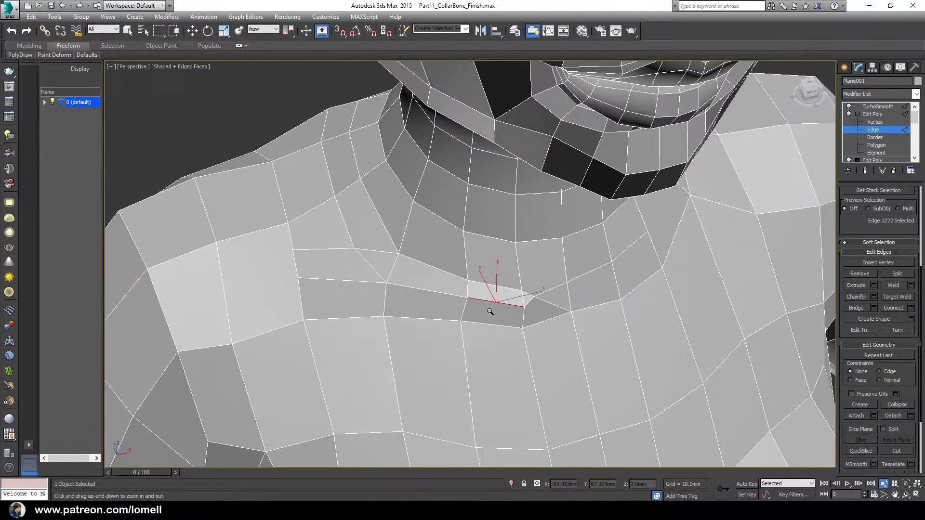
{"action": "middle_click_drag", "start_coordinate": [311, 265], "coordinate": [324, 260]}
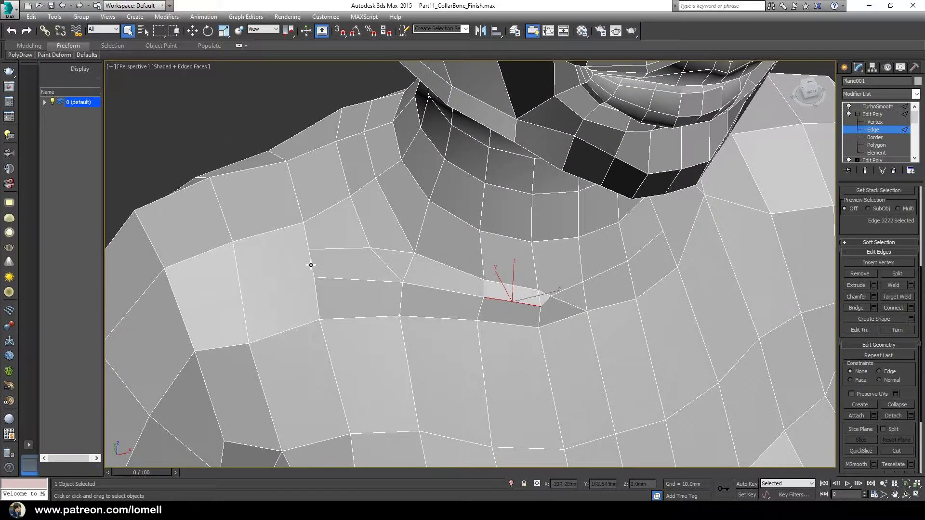
- Select the vertical collar edge and apply an edge command from the quad menu
{"action": "left_click", "coordinate": [312, 268]}
{"action": "scroll", "coordinate": [315, 298], "scroll_direction": "down", "scroll_amount": 5}
{"action": "right_click", "coordinate": [374, 282]}
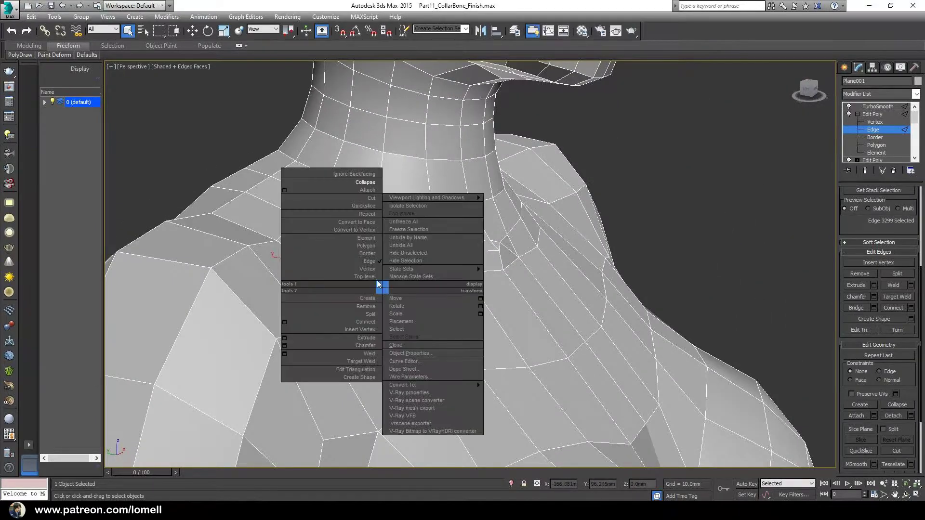
{"action": "left_click", "coordinate": [367, 188]}
{"action": "scroll", "coordinate": [392, 300], "scroll_direction": "down", "scroll_amount": 3}
{"action": "middle_click_drag", "start_coordinate": [316, 310], "coordinate": [363, 320], "text": "alt"}
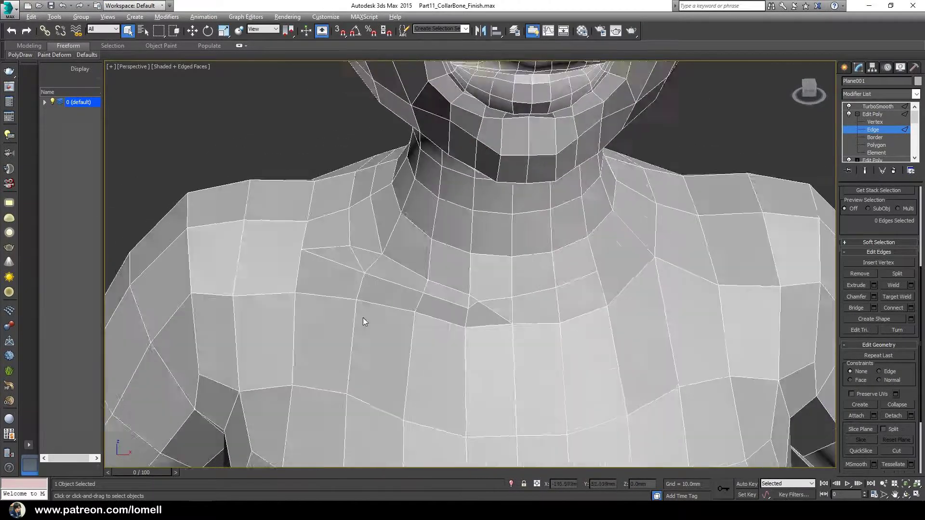
{"action": "scroll", "coordinate": [380, 241], "scroll_direction": "up", "scroll_amount": 4}
{"action": "scroll", "coordinate": [394, 273], "scroll_direction": "up", "scroll_amount": 2}
- Pull the edge on the neck's left outline into shape
{"action": "key", "text": "1"}
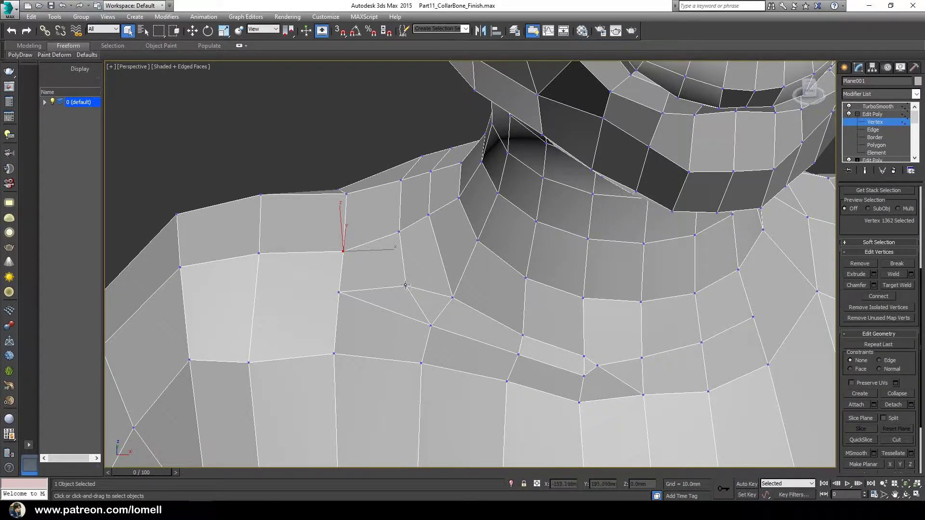
{"action": "mouse_move", "coordinate": [409, 293]}
{"action": "middle_mouse_down", "text": "alt"}
{"action": "mouse_move", "coordinate": [419, 237]}
{"action": "mouse_move", "coordinate": [405, 233]}
{"action": "mouse_move", "coordinate": [444, 253]}
{"action": "mouse_move", "coordinate": [435, 244]}
{"action": "mouse_move", "coordinate": [364, 215]}
{"action": "mouse_move", "coordinate": [269, 234]}
{"action": "mouse_move", "coordinate": [246, 202]}
{"action": "middle_mouse_up", "text": "alt"}
{"action": "key", "text": "2"}
{"action": "key", "text": "w"}
{"action": "left_click", "coordinate": [358, 205]}
{"action": "left_click", "coordinate": [255, 217]}
{"action": "left_click_drag", "start_coordinate": [242, 196], "coordinate": [250, 206]}
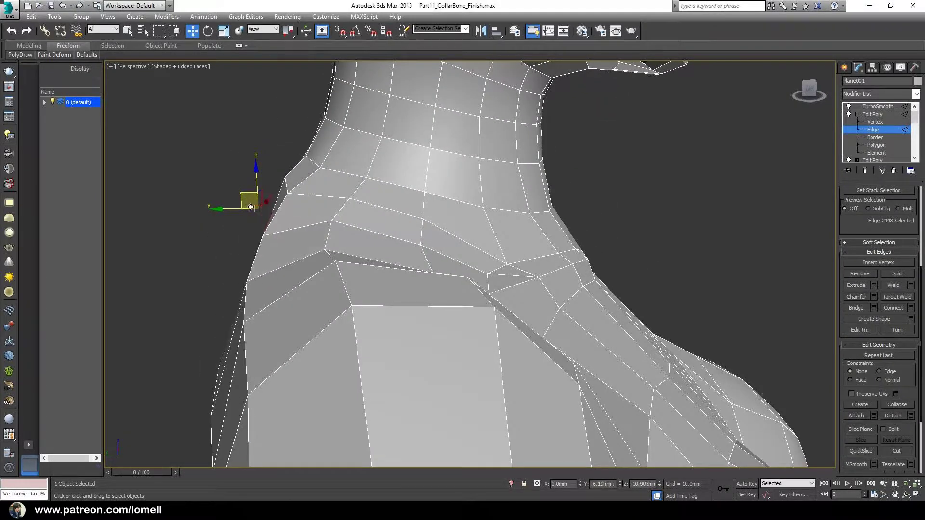
- Select two more edges near the collar, ready to move them
{"action": "mouse_move", "coordinate": [250, 206]}
{"action": "middle_mouse_down", "text": "alt"}
{"action": "mouse_move", "coordinate": [277, 194]}
{"action": "mouse_move", "coordinate": [286, 175]}
{"action": "mouse_move", "coordinate": [236, 179]}
{"action": "mouse_move", "coordinate": [256, 193]}
{"action": "mouse_move", "coordinate": [256, 178]}
{"action": "mouse_move", "coordinate": [326, 293]}
{"action": "mouse_move", "coordinate": [326, 241]}
{"action": "mouse_move", "coordinate": [379, 259]}
{"action": "middle_mouse_up", "text": "alt"}
{"action": "left_click", "coordinate": [284, 180]}
{"action": "left_click", "coordinate": [236, 179], "text": "ctrl"}
{"action": "scroll", "coordinate": [379, 259], "scroll_direction": "down", "scroll_amount": 3}
{"action": "key", "text": "w"}
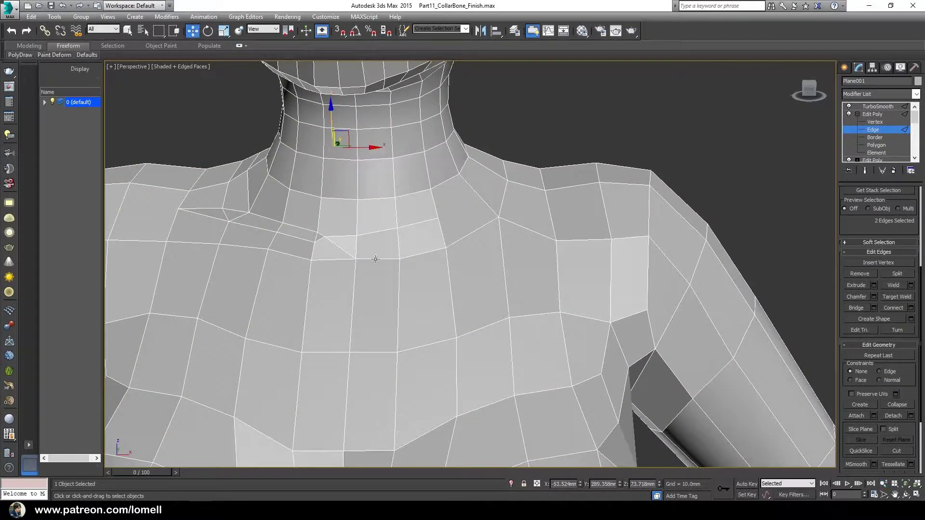
{"action": "left_click", "coordinate": [872, 129]}
{"action": "left_click", "coordinate": [865, 171]}
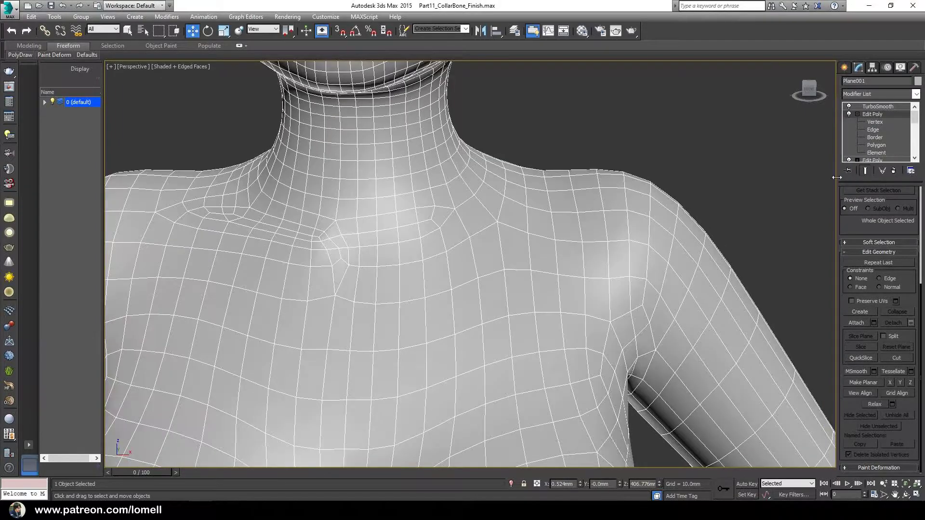
{"action": "scroll", "coordinate": [459, 235], "scroll_direction": "up", "scroll_amount": 2}
{"action": "key", "text": "F4"}
{"action": "mouse_move", "coordinate": [459, 236]}
{"action": "middle_mouse_down"}
{"action": "mouse_move", "coordinate": [435, 251]}
{"action": "mouse_move", "coordinate": [456, 247]}
{"action": "mouse_move", "coordinate": [447, 278]}
{"action": "mouse_move", "coordinate": [469, 271]}
{"action": "mouse_move", "coordinate": [424, 268]}
{"action": "mouse_move", "coordinate": [498, 275]}
{"action": "mouse_move", "coordinate": [496, 312]}
{"action": "mouse_move", "coordinate": [413, 254]}
{"action": "mouse_move", "coordinate": [431, 272]}
{"action": "middle_mouse_up"}
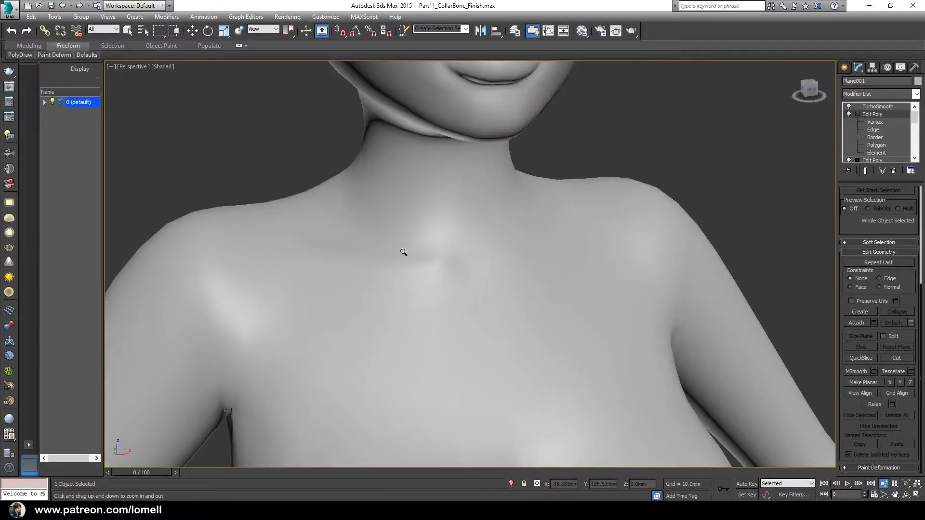
{"action": "left_click", "coordinate": [865, 171]}
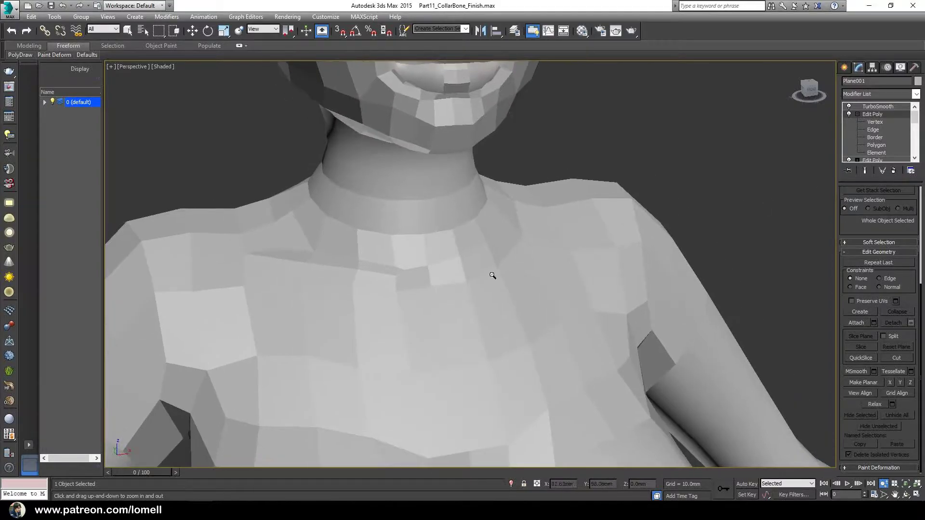
{"action": "key", "text": "F4"}
{"action": "scroll", "coordinate": [407, 270], "scroll_direction": "up", "scroll_amount": 5}
{"action": "middle_click_drag", "start_coordinate": [407, 297], "coordinate": [499, 279]}
{"action": "mouse_move", "coordinate": [256, 231]}
{"action": "middle_mouse_down", "text": "alt"}
{"action": "mouse_move", "coordinate": [380, 256]}
{"action": "mouse_move", "coordinate": [394, 276]}
{"action": "mouse_move", "coordinate": [386, 277]}
{"action": "mouse_move", "coordinate": [393, 265]}
{"action": "middle_mouse_up", "text": "alt"}
- Select the edge beside the collar triangle and zoom in on the triangle face
{"action": "key", "text": "q"}
{"action": "key", "text": "2"}
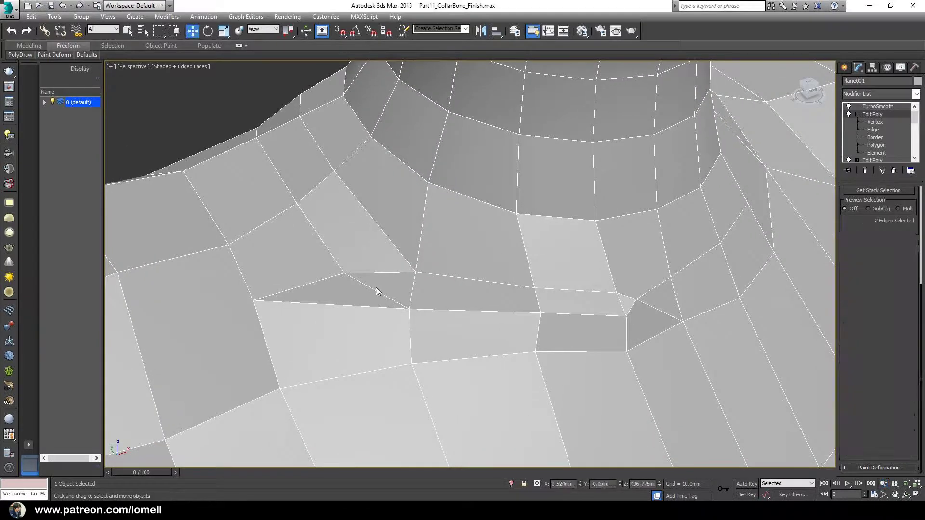
{"action": "left_click", "coordinate": [375, 290]}
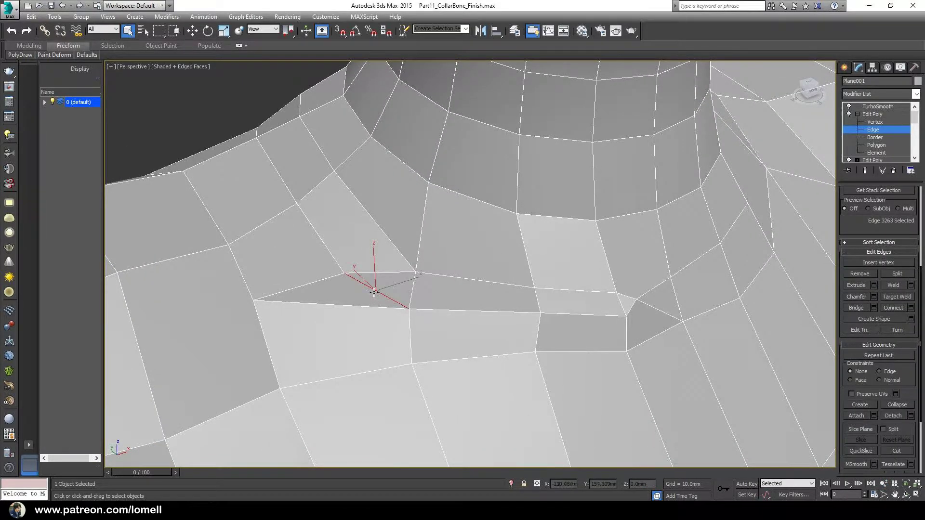
{"action": "middle_click_drag", "start_coordinate": [374, 292], "coordinate": [493, 266], "text": "alt"}
{"action": "scroll", "coordinate": [448, 270], "scroll_direction": "down", "scroll_amount": 3}
{"action": "scroll", "coordinate": [529, 250], "scroll_direction": "up", "scroll_amount": 3}
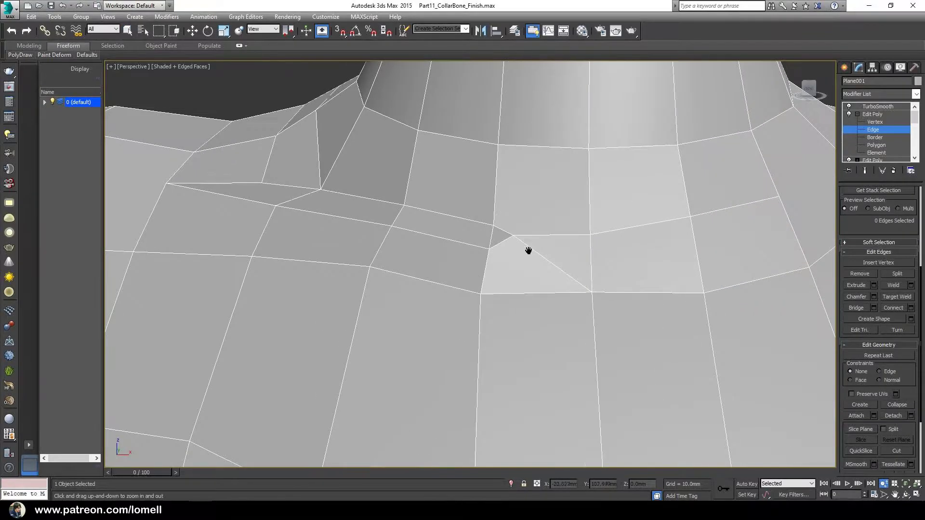
{"action": "key", "text": "alt+z"}
{"action": "scroll", "coordinate": [496, 284], "scroll_direction": "down", "scroll_amount": 1}
{"action": "scroll", "coordinate": [489, 339], "scroll_direction": "down", "scroll_amount": 1}
{"action": "scroll", "coordinate": [479, 276], "scroll_direction": "down", "scroll_amount": 2}
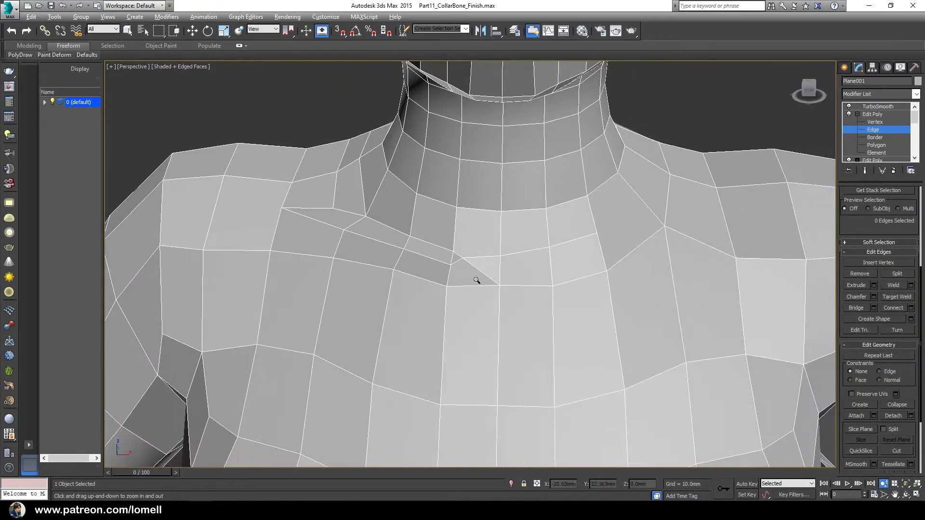
{"action": "scroll", "coordinate": [484, 257], "scroll_direction": "up", "scroll_amount": 2}
{"action": "key", "text": "alt+z"}
{"action": "left_click_drag", "start_coordinate": [481, 279], "coordinate": [478, 256]}
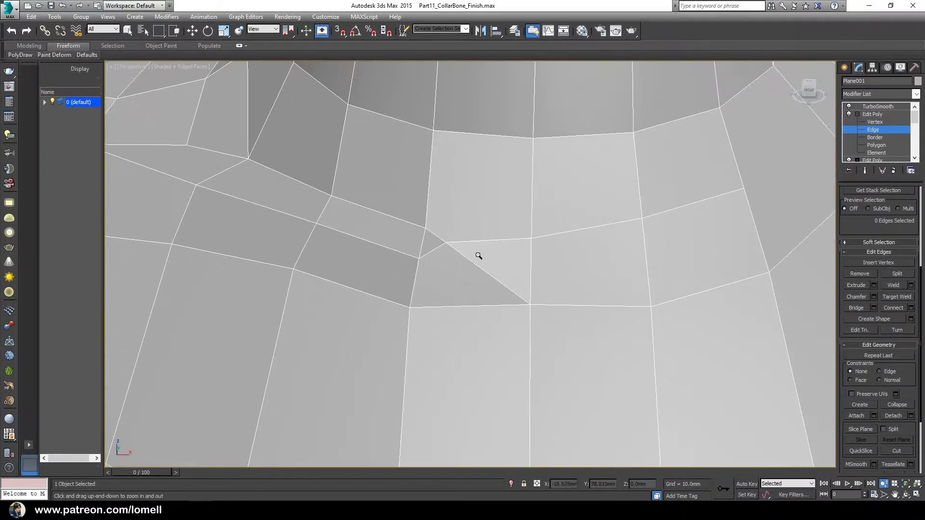
{"action": "mouse_move", "coordinate": [470, 269]}
{"action": "middle_mouse_down"}
{"action": "mouse_move", "coordinate": [473, 243]}
{"action": "mouse_move", "coordinate": [476, 257]}
{"action": "middle_mouse_up"}
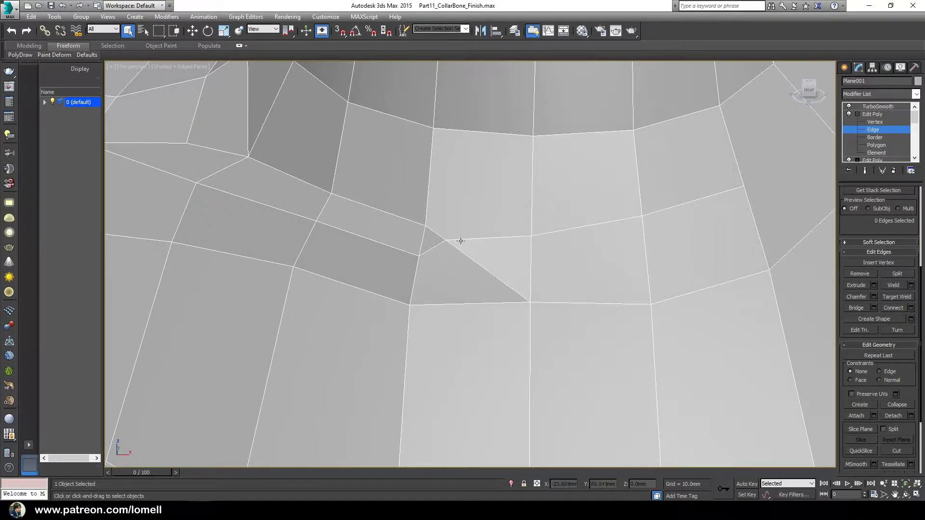
- Cut an edge from a vertex beside the triangle to the lower edge's midpoint
{"action": "key", "text": "1"}
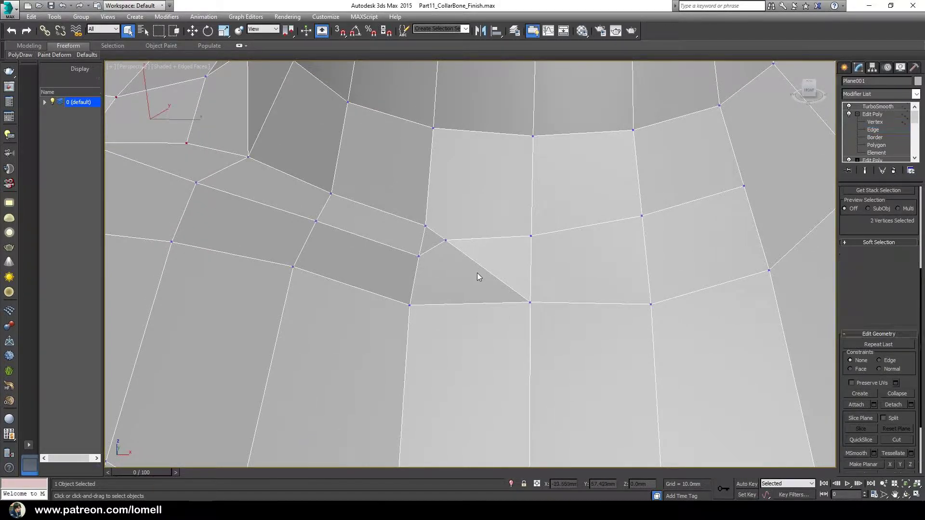
{"action": "right_click", "coordinate": [474, 273]}
{"action": "left_click", "coordinate": [456, 179]}
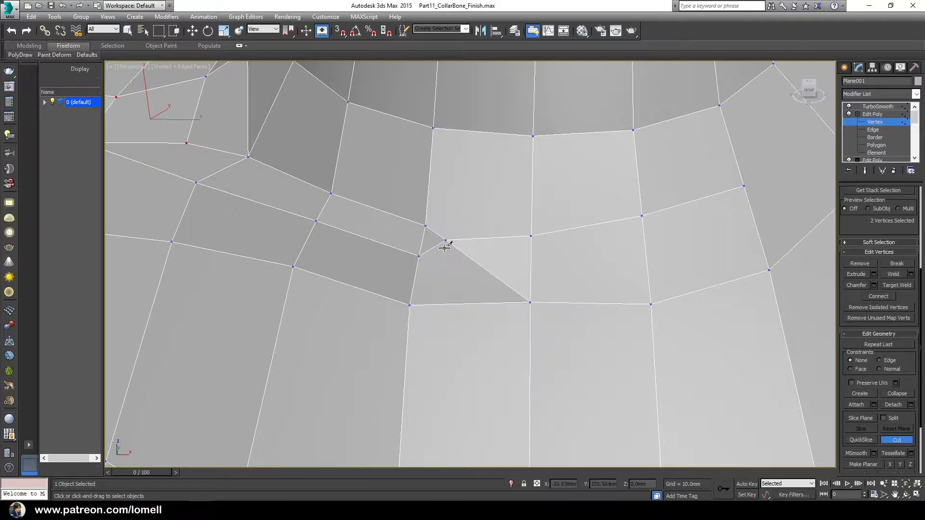
{"action": "middle_click_drag", "start_coordinate": [444, 244], "coordinate": [424, 221]}
{"action": "left_click", "coordinate": [415, 223]}
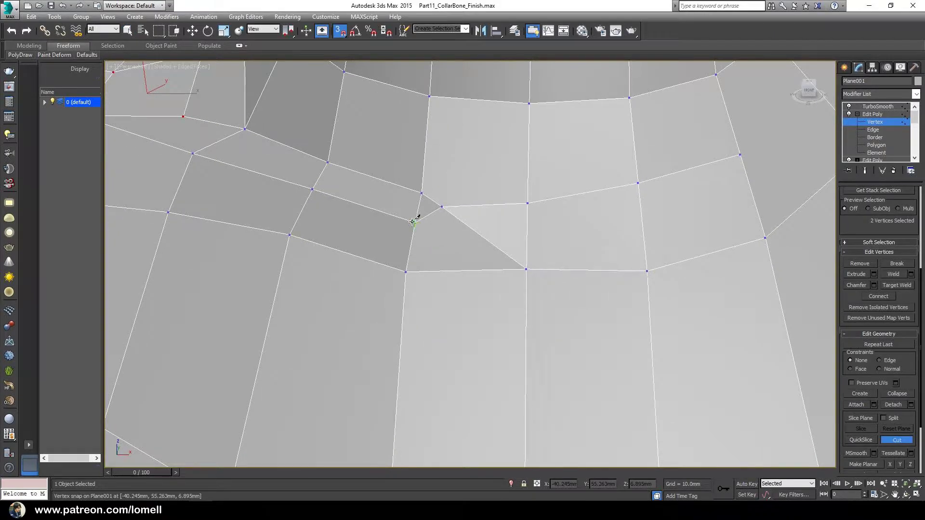
{"action": "left_click", "coordinate": [523, 268]}
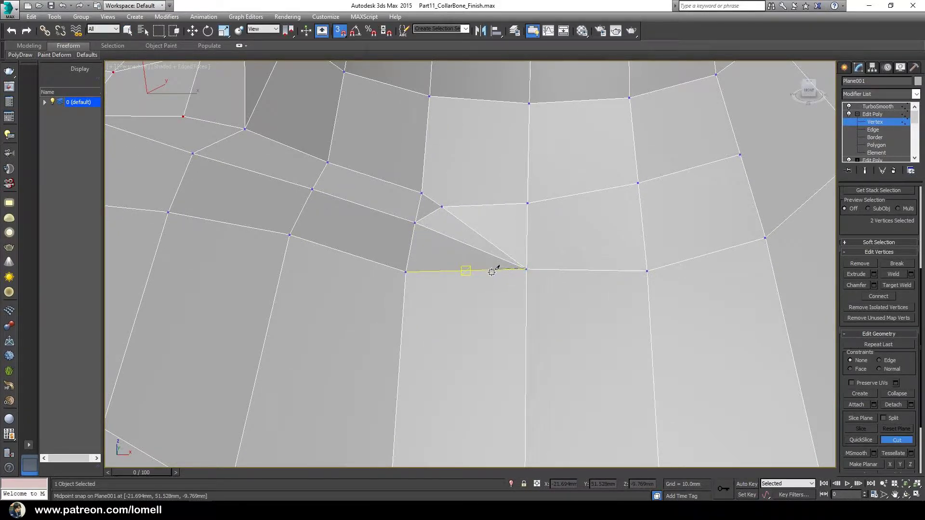
{"action": "right_click", "coordinate": [486, 259]}
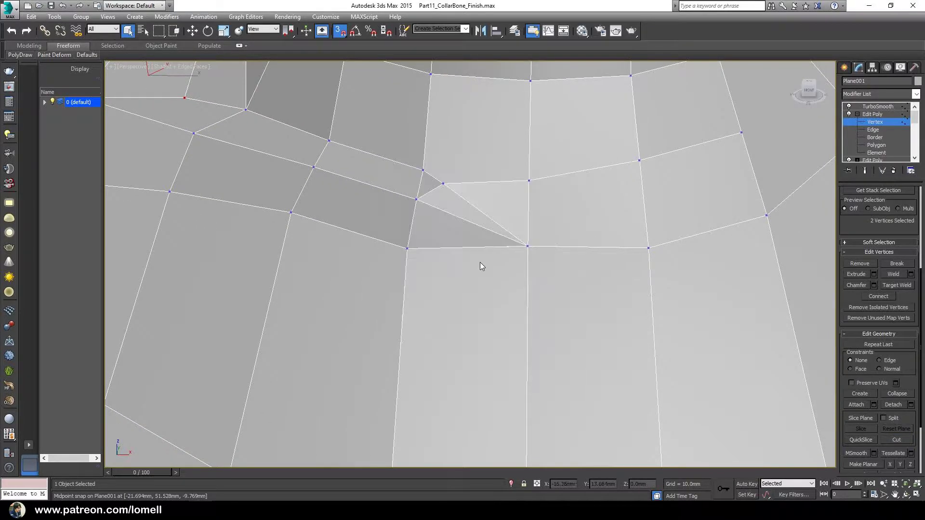
{"action": "middle_click_drag", "start_coordinate": [480, 262], "coordinate": [478, 278]}
- Select the neck-base vertex for moving, turn snapping off, and zoom out to the whole torso
{"action": "key", "text": "2"}
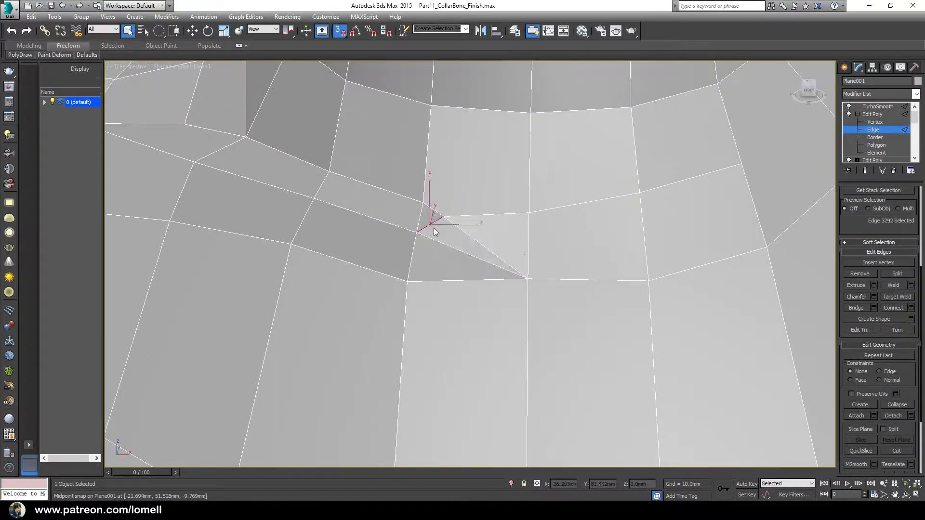
{"action": "key", "text": "alt+z"}
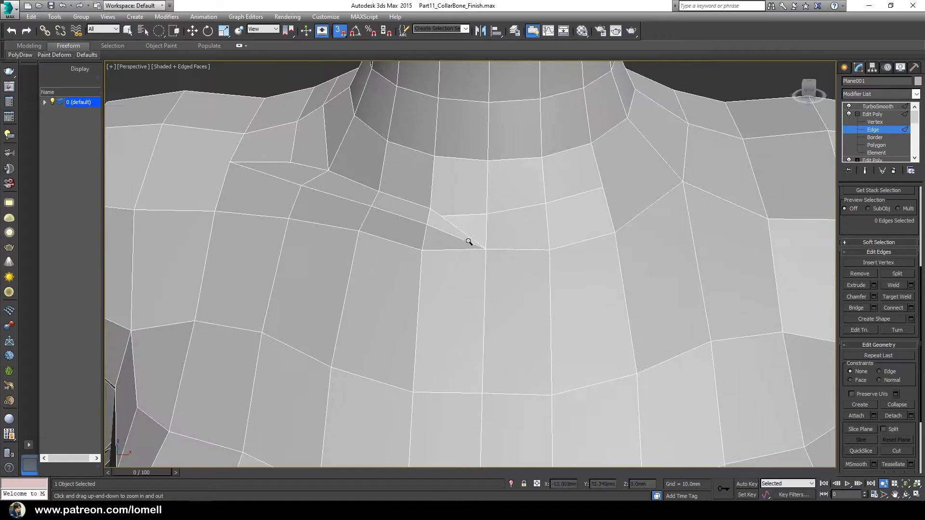
{"action": "mouse_move", "coordinate": [465, 242]}
{"action": "left_mouse_down"}
{"action": "mouse_move", "coordinate": [461, 210]}
{"action": "mouse_move", "coordinate": [457, 306]}
{"action": "mouse_move", "coordinate": [471, 241]}
{"action": "mouse_move", "coordinate": [466, 205]}
{"action": "left_mouse_up"}
{"action": "scroll", "coordinate": [436, 201], "scroll_direction": "down", "scroll_amount": 2}
{"action": "key", "text": "1"}
{"action": "key", "text": "w"}
{"action": "left_click", "coordinate": [433, 203]}
{"action": "key", "text": "s"}
{"action": "key", "text": "alt+z"}
- Select the neck-base vertex and frame the front of the neck and chest
{"action": "right_click", "coordinate": [467, 204]}
{"action": "scroll", "coordinate": [467, 205], "scroll_direction": "up", "scroll_amount": 3}
{"action": "scroll", "coordinate": [464, 252], "scroll_direction": "up", "scroll_amount": 3}
{"action": "scroll", "coordinate": [479, 161], "scroll_direction": "up", "scroll_amount": 3}
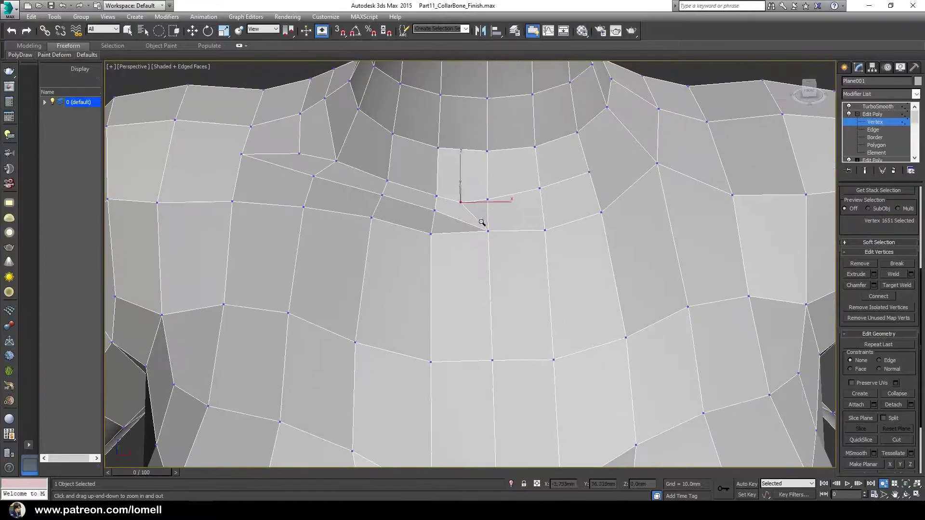
{"action": "scroll", "coordinate": [480, 217], "scroll_direction": "up", "scroll_amount": 2}
{"action": "left_click", "coordinate": [491, 231]}
{"action": "mouse_move", "coordinate": [494, 226]}
{"action": "middle_mouse_down", "text": "alt"}
{"action": "mouse_move", "coordinate": [502, 242]}
{"action": "mouse_move", "coordinate": [572, 228]}
{"action": "mouse_move", "coordinate": [492, 209]}
{"action": "mouse_move", "coordinate": [456, 240]}
{"action": "middle_mouse_up", "text": "alt"}
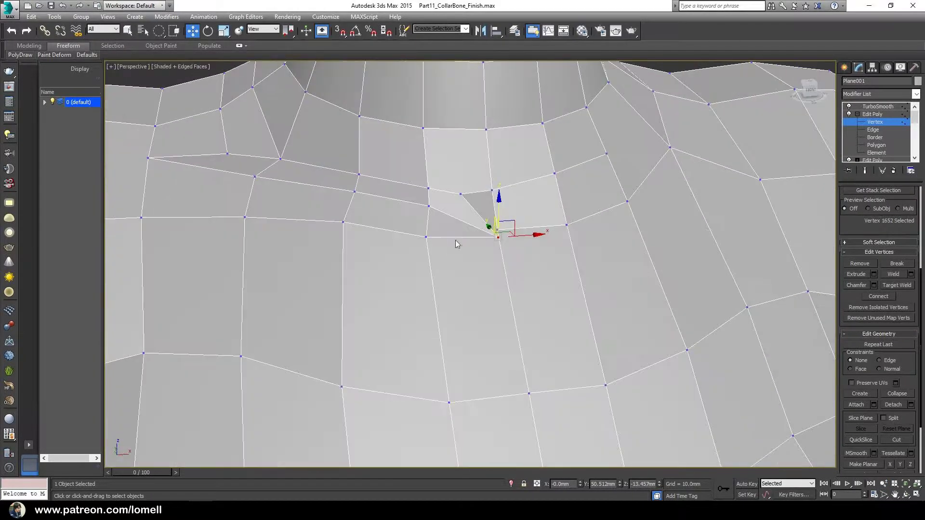
{"action": "scroll", "coordinate": [455, 240], "scroll_direction": "down", "scroll_amount": 2}
{"action": "key", "text": "alt+z"}
{"action": "mouse_move", "coordinate": [472, 257]}
{"action": "left_mouse_down"}
{"action": "mouse_move", "coordinate": [448, 304]}
{"action": "mouse_move", "coordinate": [448, 235]}
{"action": "left_mouse_up"}
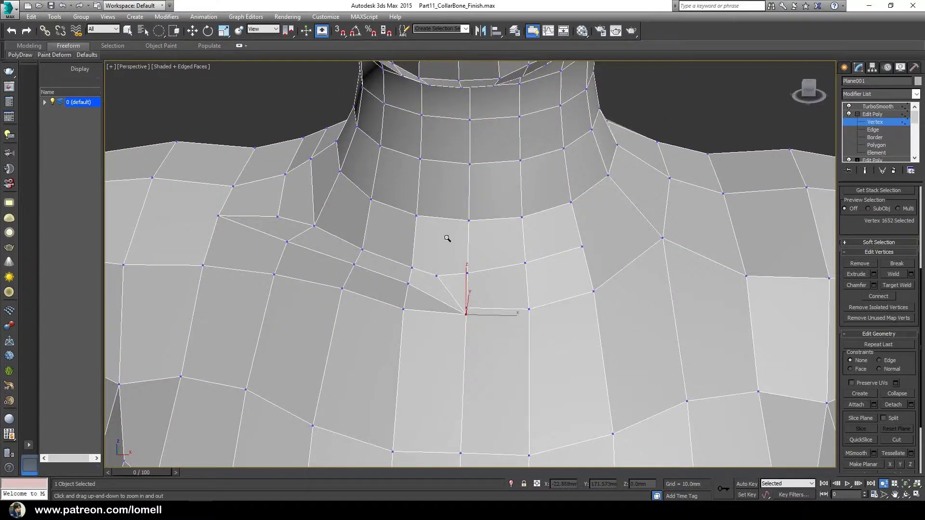
{"action": "mouse_move", "coordinate": [437, 282]}
{"action": "left_mouse_down"}
{"action": "mouse_move", "coordinate": [439, 289]}
{"action": "mouse_move", "coordinate": [459, 262]}
{"action": "mouse_move", "coordinate": [474, 274]}
{"action": "left_mouse_up"}
{"action": "key", "text": "w"}
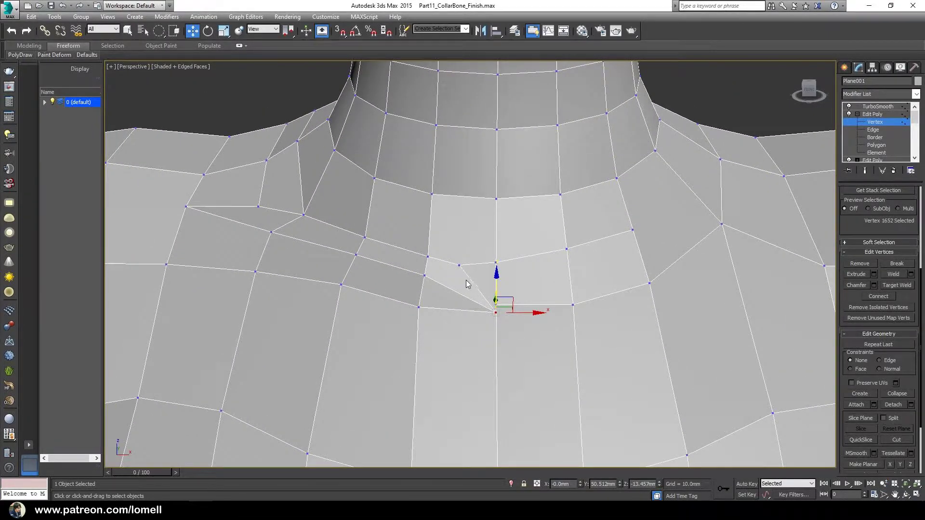
{"action": "mouse_move", "coordinate": [478, 273]}
{"action": "middle_mouse_down", "text": "alt"}
{"action": "mouse_move", "coordinate": [478, 291]}
{"action": "mouse_move", "coordinate": [462, 275]}
{"action": "mouse_move", "coordinate": [440, 285]}
{"action": "mouse_move", "coordinate": [445, 277]}
{"action": "middle_mouse_up", "text": "alt"}
{"action": "key", "text": "alt+z"}
{"action": "scroll", "coordinate": [462, 322], "scroll_direction": "down", "scroll_amount": 5}
{"action": "scroll", "coordinate": [458, 299], "scroll_direction": "down", "scroll_amount": 4}
{"action": "left_click_drag", "start_coordinate": [445, 277], "coordinate": [465, 260]}
- Cut a new edge, snapped to vertices, from the neck-base vertex up into the neck ring
{"action": "right_click", "coordinate": [464, 277]}
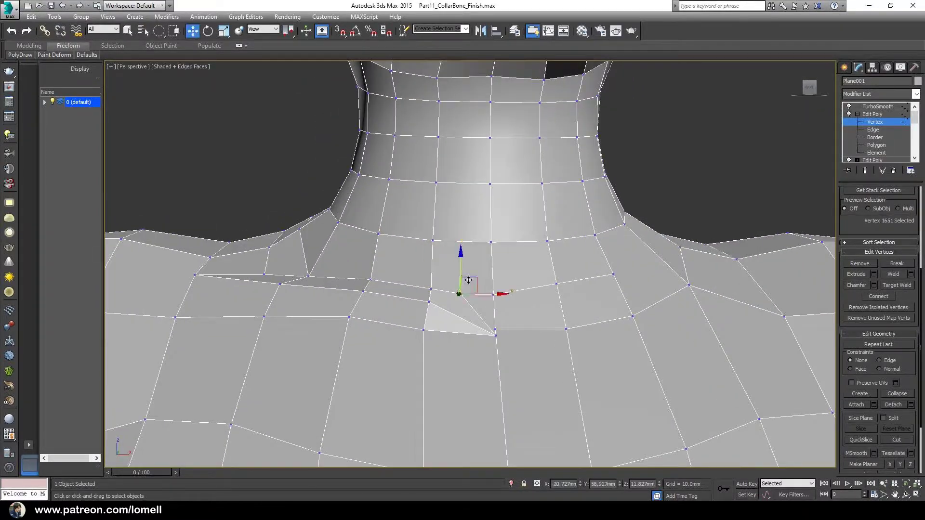
{"action": "left_click", "coordinate": [455, 188]}
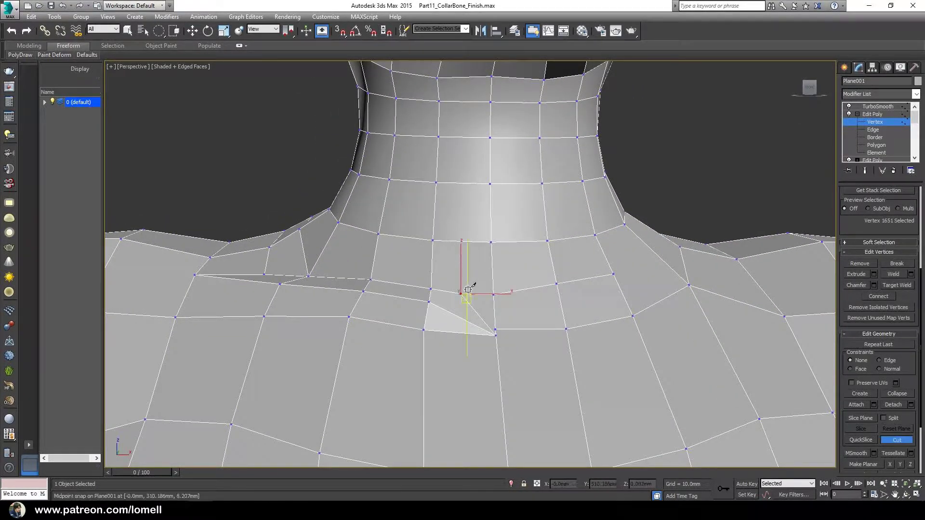
{"action": "key", "text": "s"}
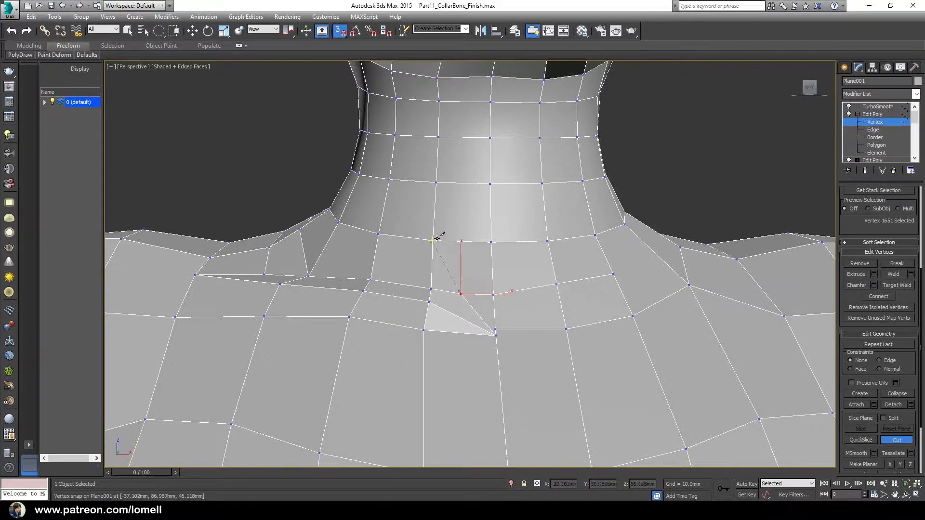
{"action": "left_click", "coordinate": [432, 240]}
{"action": "mouse_move", "coordinate": [449, 269]}
{"action": "middle_mouse_down", "text": "alt"}
{"action": "mouse_move", "coordinate": [433, 265]}
{"action": "mouse_move", "coordinate": [440, 294]}
{"action": "middle_mouse_up", "text": "alt"}
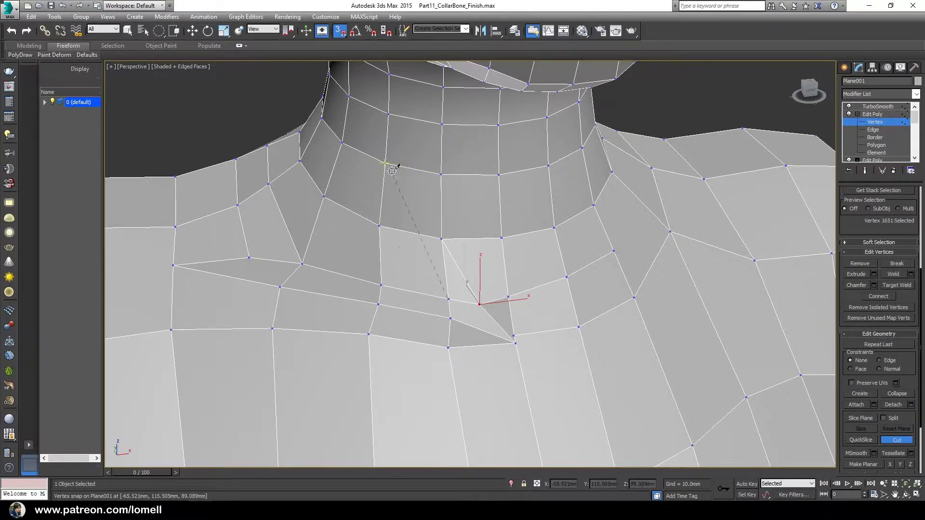
{"action": "right_click", "coordinate": [449, 246]}
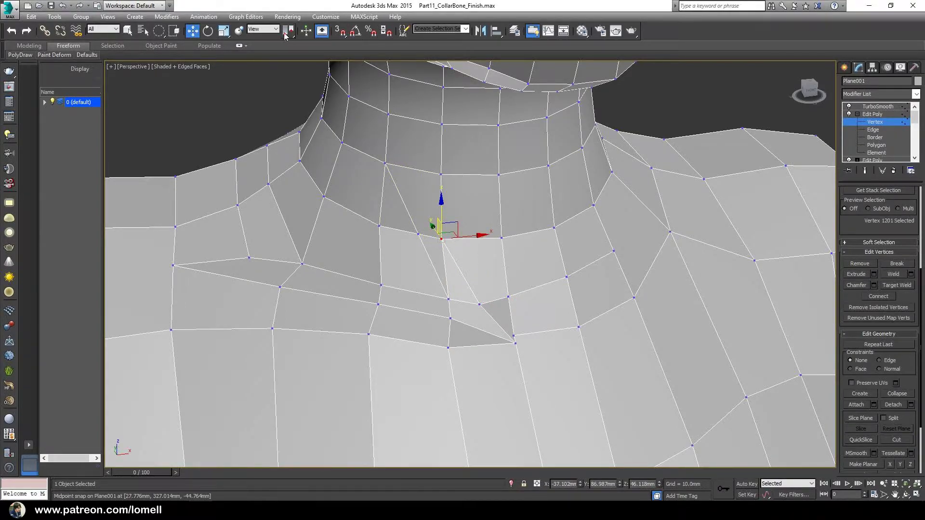
- Set the move reference to Screen and select the edge at the neck base
{"action": "left_click", "coordinate": [269, 29]}
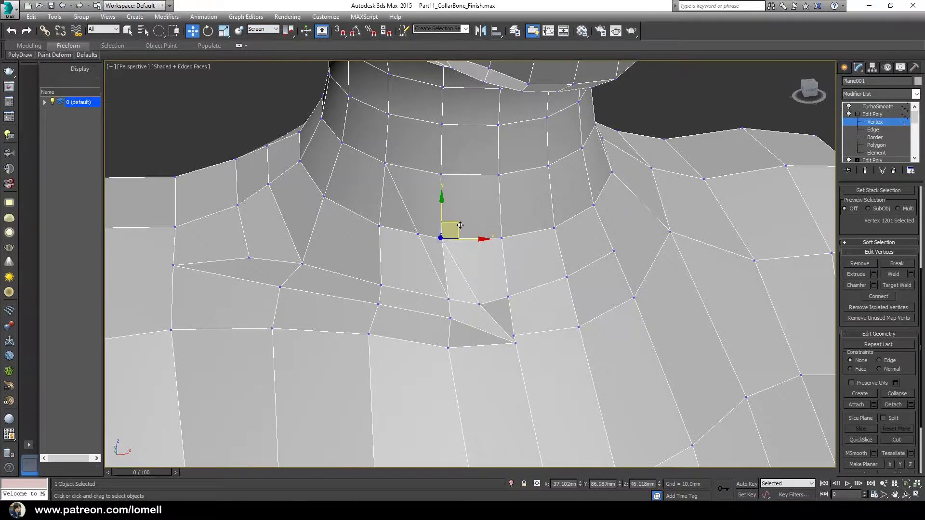
{"action": "middle_click_drag", "start_coordinate": [460, 225], "coordinate": [457, 245], "text": "alt"}
{"action": "key", "text": "2"}
{"action": "left_click", "coordinate": [444, 265]}
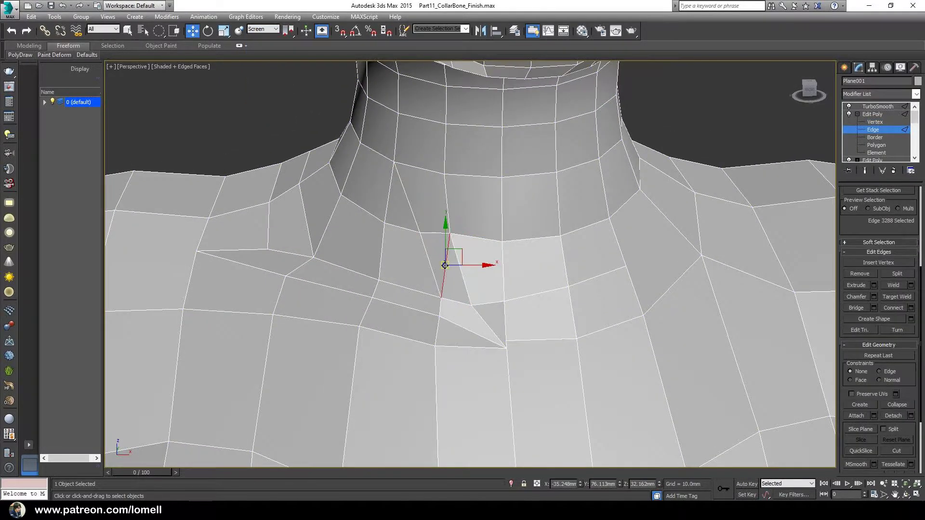
{"action": "key", "text": "alt+z"}
{"action": "left_click_drag", "start_coordinate": [458, 284], "coordinate": [457, 278]}
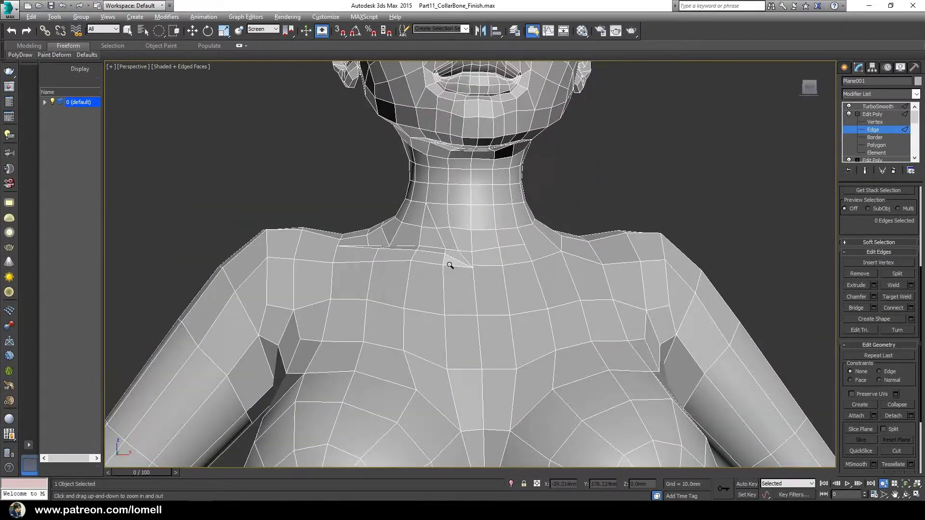
{"action": "left_click_drag", "start_coordinate": [459, 220], "coordinate": [440, 283]}
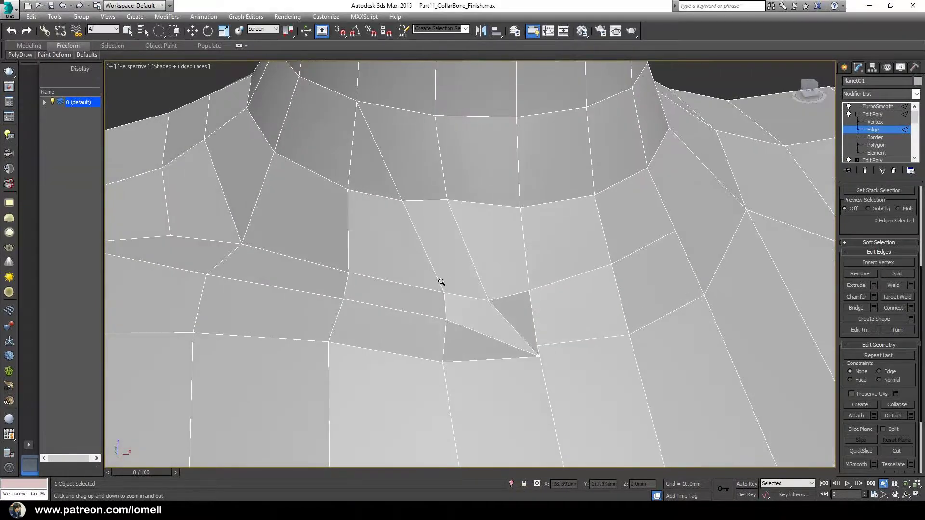
- Move neck vertex 1201 to reshape the faces below the neck centre
{"action": "key", "text": "w"}
{"action": "key", "text": "1"}
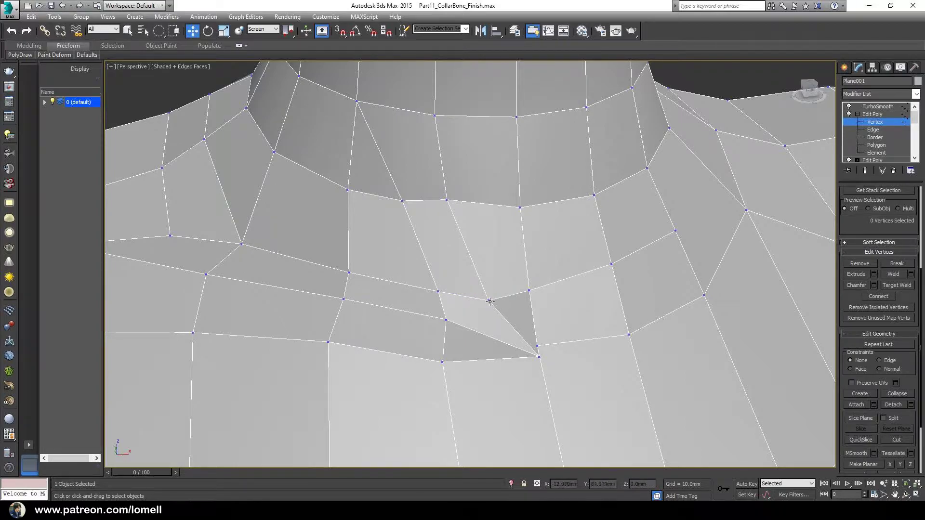
{"action": "mouse_move", "coordinate": [475, 311]}
{"action": "middle_mouse_down", "text": "alt"}
{"action": "mouse_move", "coordinate": [540, 286]}
{"action": "mouse_move", "coordinate": [428, 293]}
{"action": "mouse_move", "coordinate": [398, 285]}
{"action": "middle_mouse_up", "text": "alt"}
{"action": "key", "text": "alt+z"}
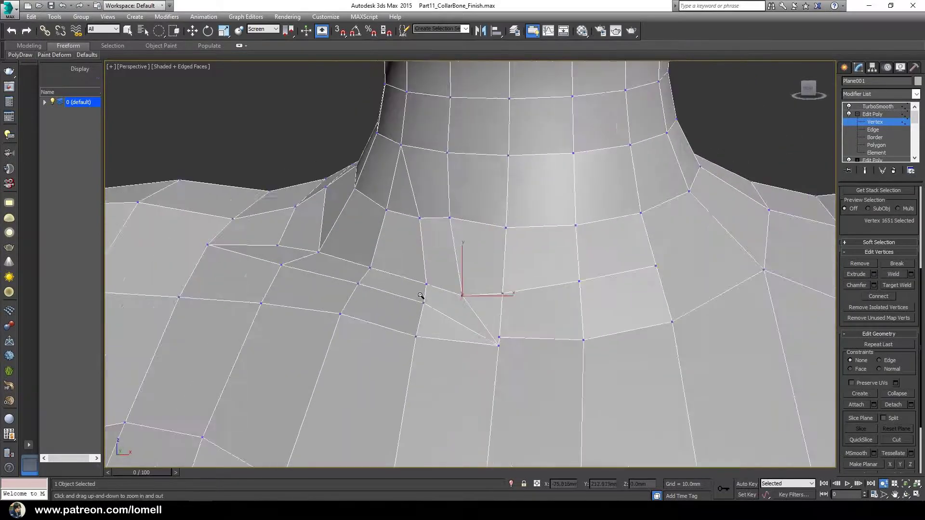
{"action": "mouse_move", "coordinate": [409, 289]}
{"action": "left_mouse_down"}
{"action": "mouse_move", "coordinate": [423, 300]}
{"action": "mouse_move", "coordinate": [412, 283]}
{"action": "left_mouse_up"}
{"action": "mouse_move", "coordinate": [413, 282]}
{"action": "middle_mouse_down", "text": "alt"}
{"action": "mouse_move", "coordinate": [429, 262]}
{"action": "mouse_move", "coordinate": [459, 258]}
{"action": "middle_mouse_up", "text": "alt"}
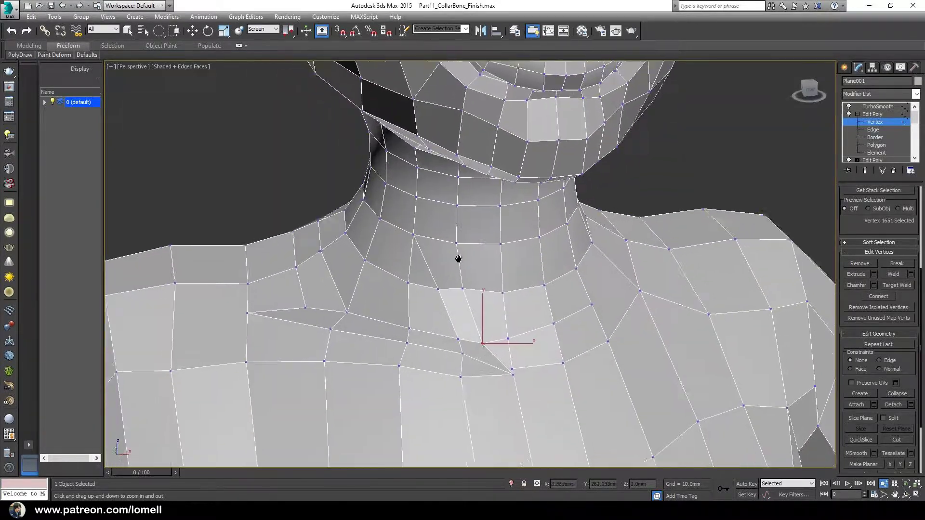
{"action": "left_click_drag", "start_coordinate": [458, 258], "coordinate": [457, 265]}
{"action": "key", "text": "w"}
{"action": "mouse_move", "coordinate": [409, 290]}
{"action": "middle_mouse_down", "text": "alt"}
{"action": "mouse_move", "coordinate": [432, 290]}
{"action": "mouse_move", "coordinate": [414, 270]}
{"action": "mouse_move", "coordinate": [435, 279]}
{"action": "middle_mouse_up", "text": "alt"}
{"action": "key", "text": "alt+z"}
{"action": "mouse_move", "coordinate": [435, 279]}
{"action": "left_mouse_down"}
{"action": "mouse_move", "coordinate": [481, 316]}
{"action": "mouse_move", "coordinate": [486, 301]}
{"action": "left_mouse_up"}
- Start a vertex weld, cancel it, and reframe the neck base
{"action": "right_click", "coordinate": [533, 249]}
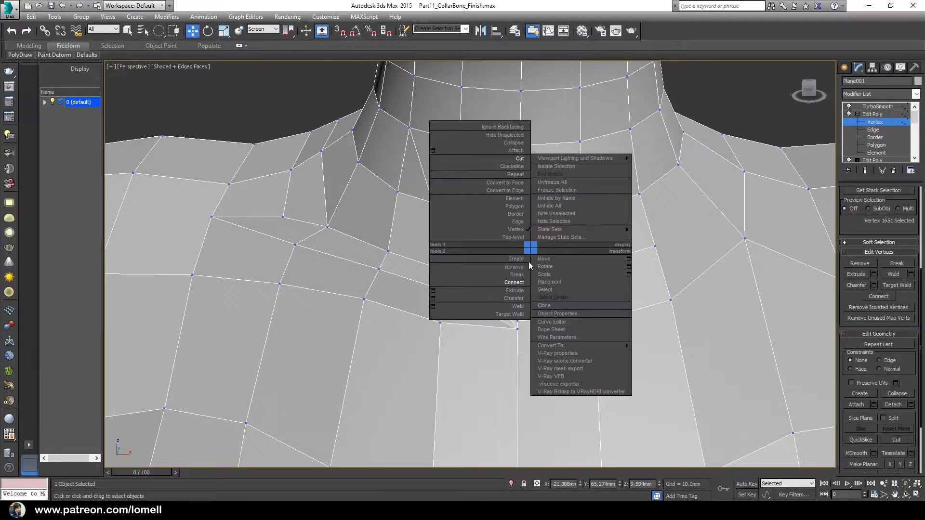
{"action": "left_click", "coordinate": [516, 314]}
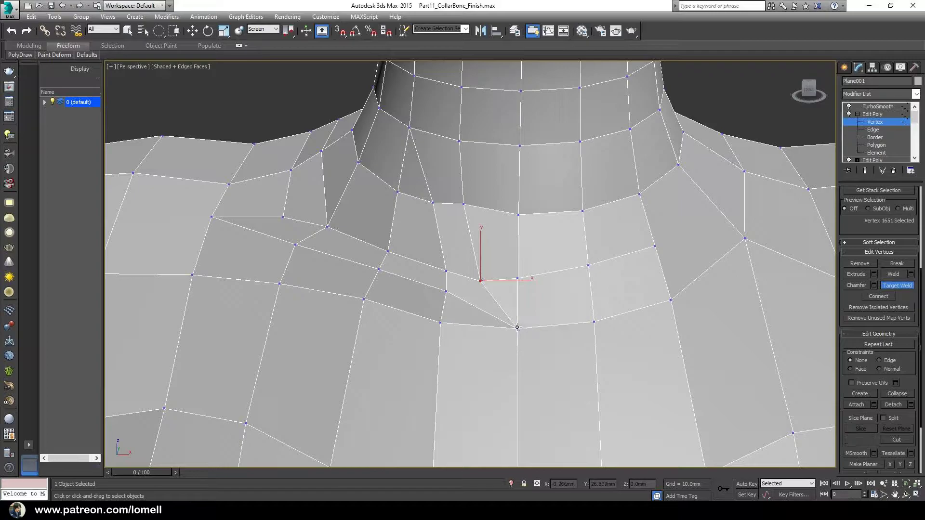
{"action": "right_click", "coordinate": [517, 327]}
{"action": "scroll", "coordinate": [514, 330], "scroll_direction": "up", "scroll_amount": 1}
{"action": "scroll", "coordinate": [481, 304], "scroll_direction": "up", "scroll_amount": 1}
{"action": "scroll", "coordinate": [489, 299], "scroll_direction": "up", "scroll_amount": 1}
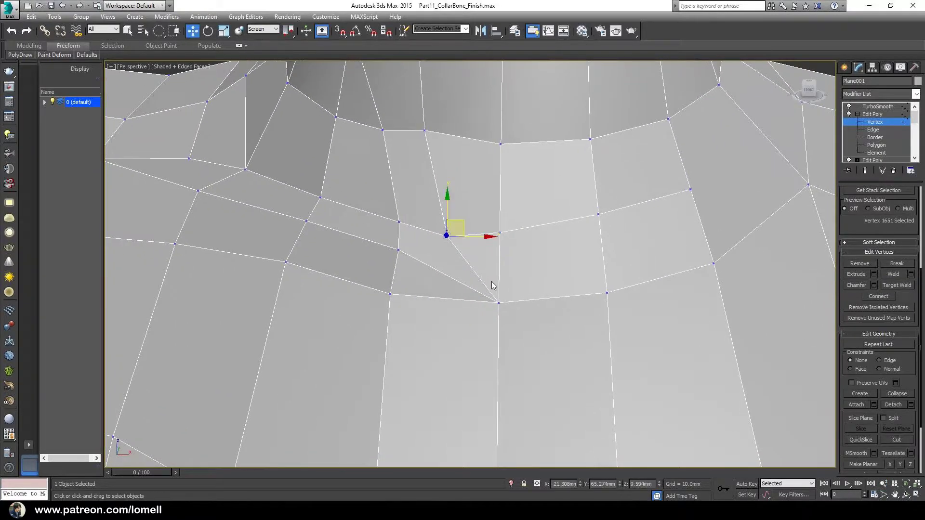
{"action": "middle_click_drag", "start_coordinate": [491, 281], "coordinate": [472, 273]}
- Cut a vertex-snapped edge ending at the neck-base vertex beside the selected edges
{"action": "key", "text": "2"}
{"action": "left_click", "coordinate": [458, 274]}
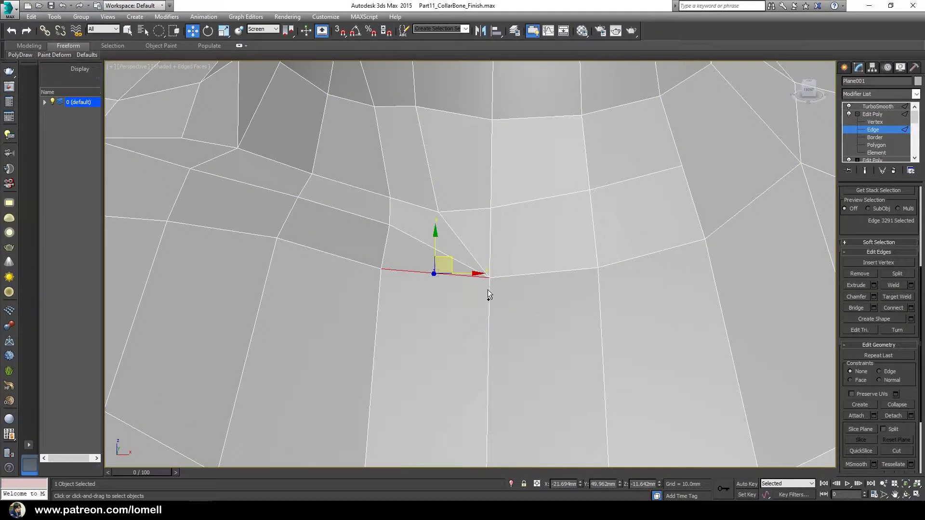
{"action": "left_click", "coordinate": [487, 290], "text": "ctrl"}
{"action": "right_click", "coordinate": [497, 273]}
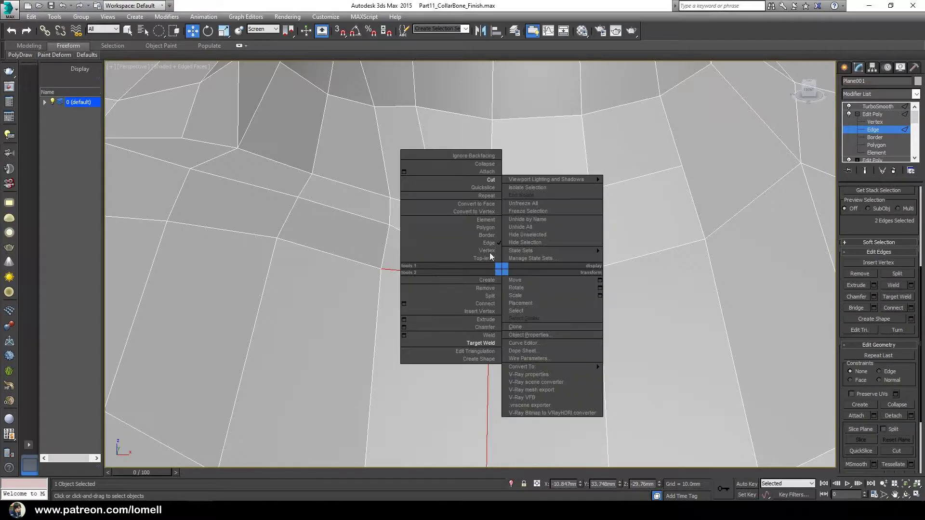
{"action": "left_click", "coordinate": [489, 181]}
{"action": "key", "text": "s"}
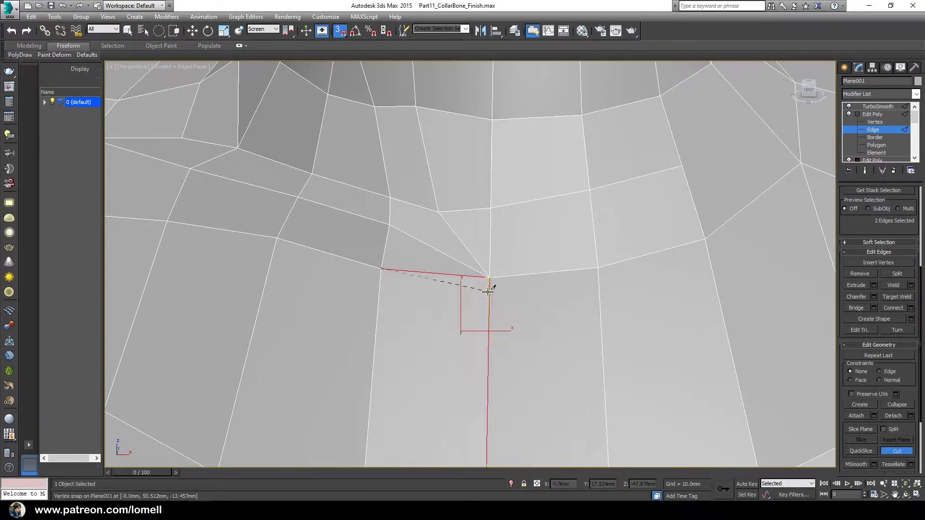
{"action": "left_click", "coordinate": [488, 290]}
{"action": "right_click", "coordinate": [488, 290]}
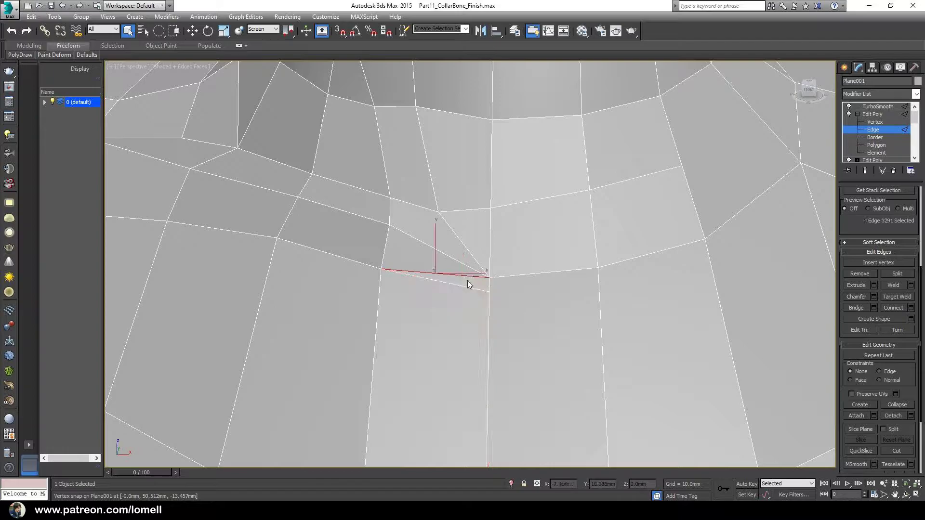
{"action": "left_click", "coordinate": [479, 302]}
- Switch to vertex selection and frame the left collarbone near the shoulder
{"action": "scroll", "coordinate": [477, 301], "scroll_direction": "down", "scroll_amount": 2}
{"action": "scroll", "coordinate": [474, 298], "scroll_direction": "down", "scroll_amount": 3}
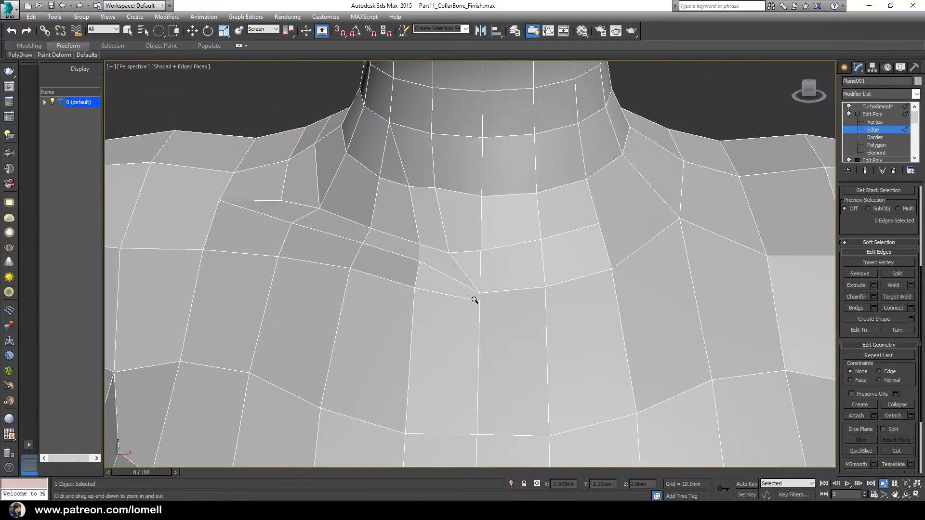
{"action": "scroll", "coordinate": [474, 293], "scroll_direction": "up", "scroll_amount": 2}
{"action": "scroll", "coordinate": [484, 276], "scroll_direction": "up", "scroll_amount": 3}
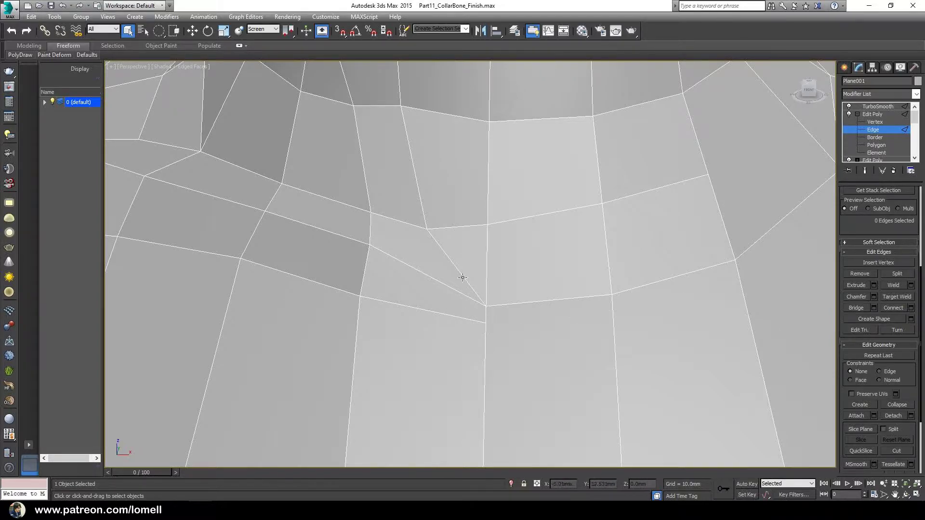
{"action": "scroll", "coordinate": [464, 277], "scroll_direction": "down", "scroll_amount": 1}
{"action": "scroll", "coordinate": [470, 274], "scroll_direction": "down", "scroll_amount": 2}
{"action": "scroll", "coordinate": [477, 270], "scroll_direction": "up", "scroll_amount": 2}
{"action": "scroll", "coordinate": [476, 262], "scroll_direction": "up", "scroll_amount": 1}
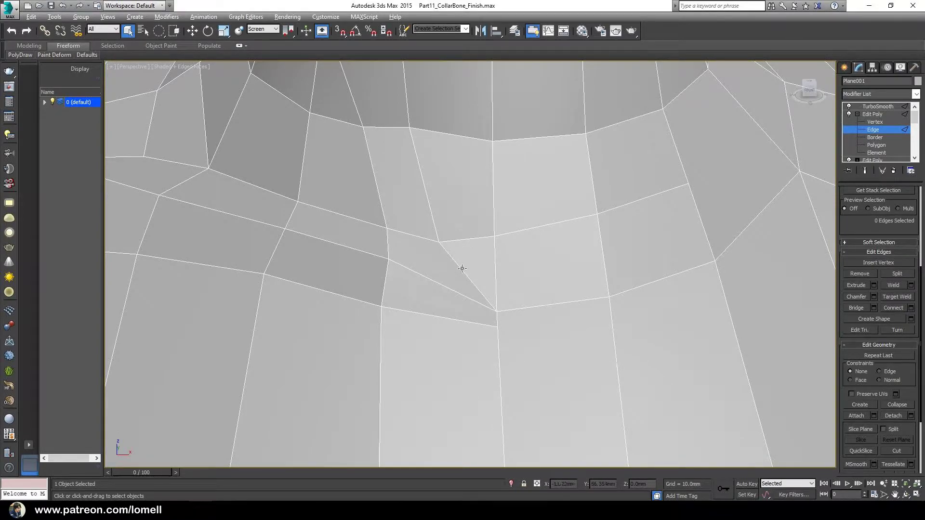
{"action": "scroll", "coordinate": [462, 270], "scroll_direction": "down", "scroll_amount": 4}
{"action": "mouse_move", "coordinate": [470, 298]}
{"action": "middle_mouse_down"}
{"action": "mouse_move", "coordinate": [480, 207]}
{"action": "mouse_move", "coordinate": [479, 252]}
{"action": "mouse_move", "coordinate": [456, 262]}
{"action": "middle_mouse_up"}
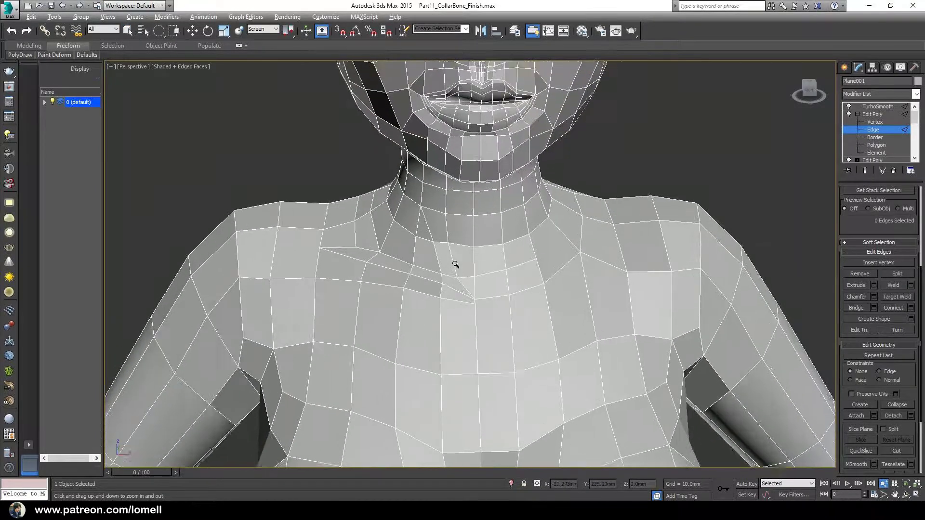
{"action": "scroll", "coordinate": [478, 258], "scroll_direction": "up", "scroll_amount": 3}
{"action": "scroll", "coordinate": [484, 271], "scroll_direction": "up", "scroll_amount": 1}
{"action": "scroll", "coordinate": [485, 270], "scroll_direction": "down", "scroll_amount": 2}
{"action": "key", "text": "q"}
{"action": "key", "text": "1"}
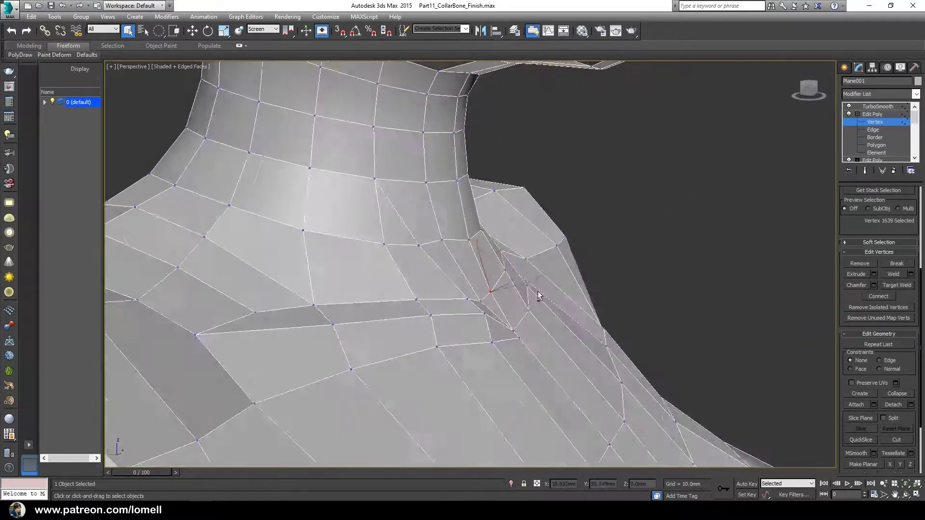
{"action": "middle_click_drag", "start_coordinate": [488, 301], "coordinate": [553, 292], "text": "alt"}
{"action": "key", "text": "shift+z"}
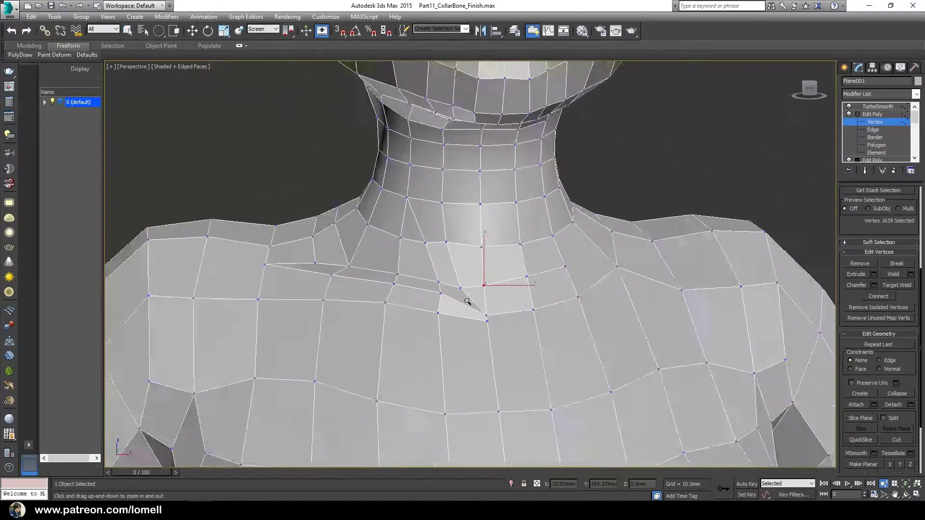
{"action": "middle_click_drag", "start_coordinate": [337, 289], "coordinate": [370, 258], "text": "alt"}
{"action": "scroll", "coordinate": [350, 283], "scroll_direction": "up", "scroll_amount": 2}
{"action": "scroll", "coordinate": [369, 259], "scroll_direction": "down", "scroll_amount": 1}
{"action": "scroll", "coordinate": [366, 260], "scroll_direction": "down", "scroll_amount": 3}
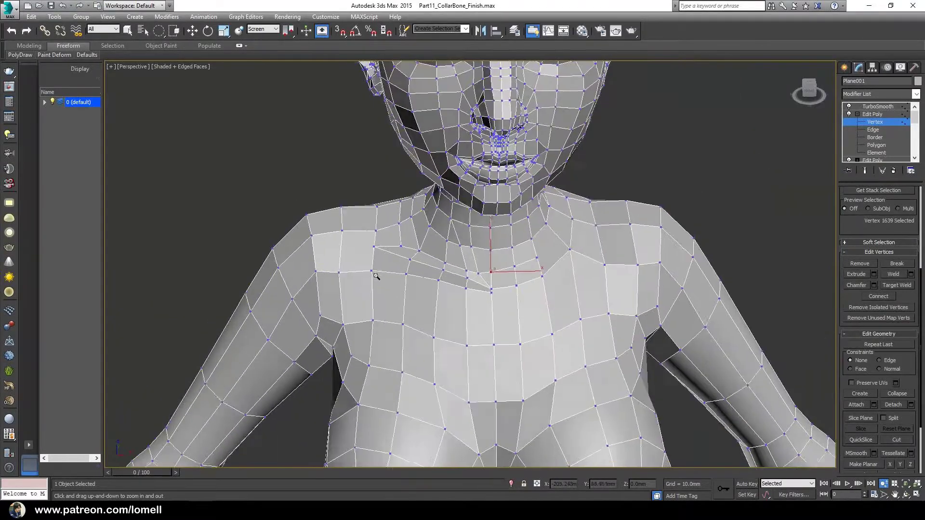
{"action": "scroll", "coordinate": [406, 260], "scroll_direction": "down", "scroll_amount": 1}
{"action": "middle_click_drag", "start_coordinate": [385, 246], "coordinate": [375, 281], "text": "alt"}
{"action": "scroll", "coordinate": [369, 276], "scroll_direction": "up", "scroll_amount": 2}
{"action": "right_click", "coordinate": [369, 276]}
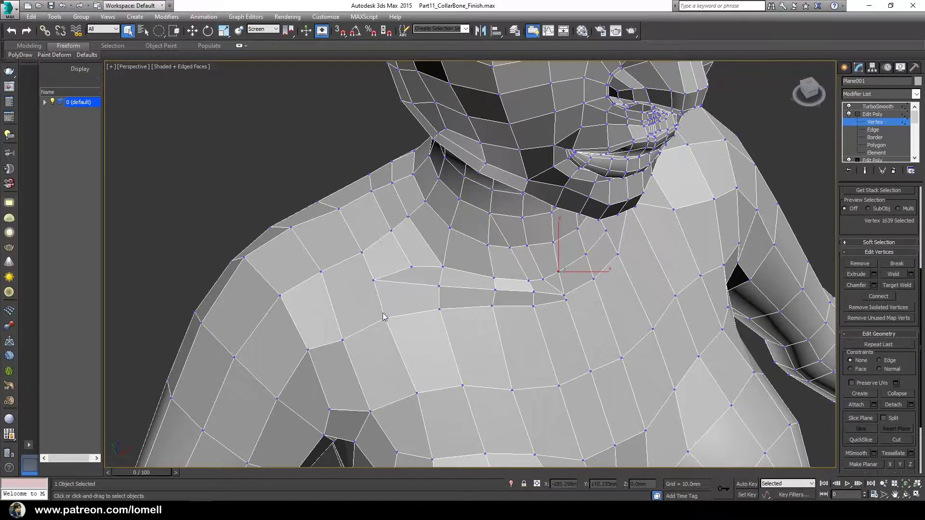
{"action": "middle_click_drag", "start_coordinate": [385, 329], "coordinate": [364, 294], "text": "alt"}
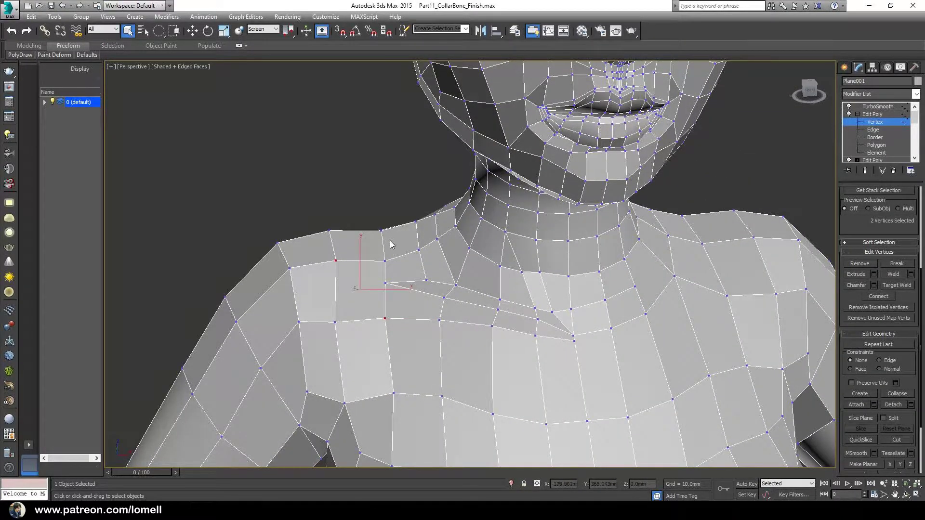
- Connect two pairs of collarbone vertices near the left shoulder with new edges
{"action": "right_click", "coordinate": [390, 244]}
{"action": "left_click", "coordinate": [375, 274]}
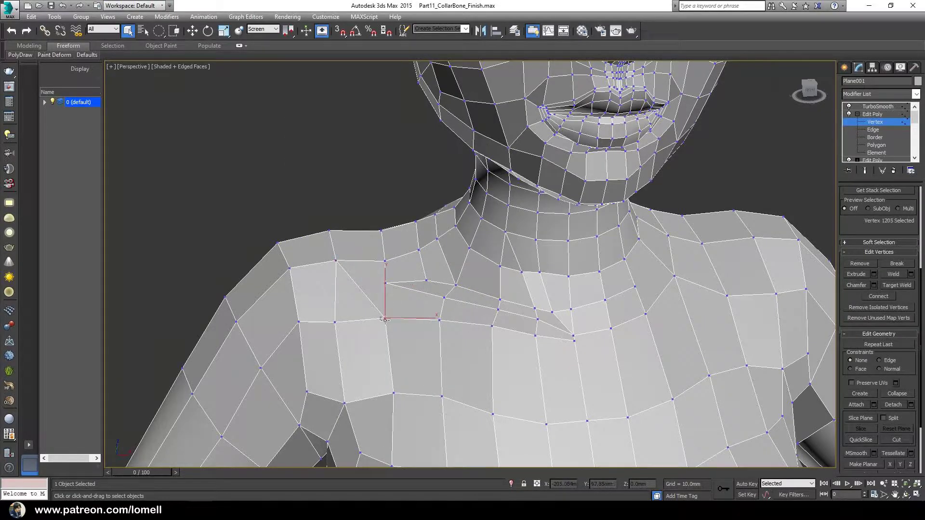
{"action": "mouse_move", "coordinate": [385, 320]}
{"action": "middle_mouse_down", "text": "alt"}
{"action": "mouse_move", "coordinate": [410, 310]}
{"action": "mouse_move", "coordinate": [395, 311]}
{"action": "mouse_move", "coordinate": [380, 333]}
{"action": "middle_mouse_up", "text": "alt"}
{"action": "key", "text": "w"}
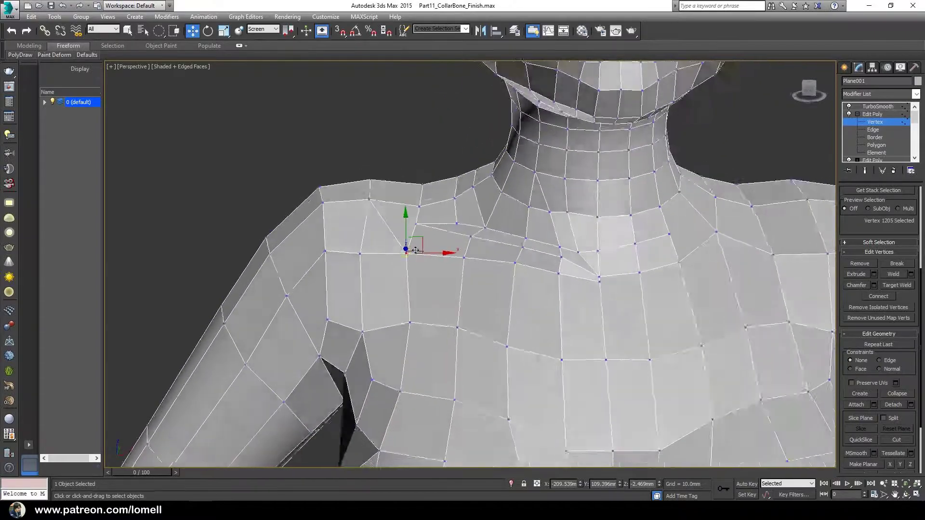
{"action": "left_click", "coordinate": [372, 333], "text": "ctrl"}
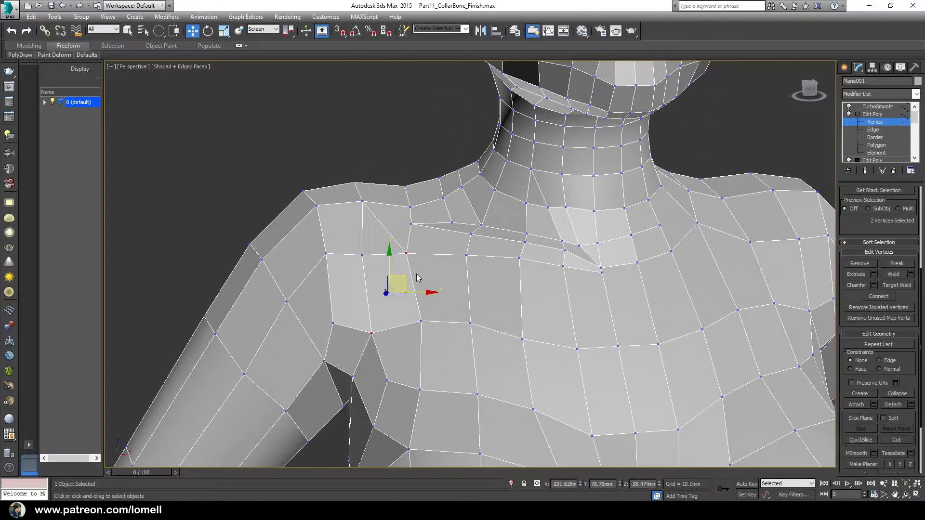
{"action": "right_click", "coordinate": [416, 273]}
{"action": "left_click", "coordinate": [395, 289]}
- Reposition two vertices near the collarbone's outer end to even out the shoulder faces
{"action": "key", "text": "alt+z"}
{"action": "mouse_move", "coordinate": [406, 302]}
{"action": "middle_mouse_down", "text": "alt"}
{"action": "mouse_move", "coordinate": [400, 293]}
{"action": "mouse_move", "coordinate": [413, 272]}
{"action": "mouse_move", "coordinate": [440, 258]}
{"action": "mouse_move", "coordinate": [402, 256]}
{"action": "mouse_move", "coordinate": [415, 265]}
{"action": "mouse_move", "coordinate": [428, 252]}
{"action": "mouse_move", "coordinate": [414, 264]}
{"action": "middle_mouse_up", "text": "alt"}
{"action": "key", "text": "w"}
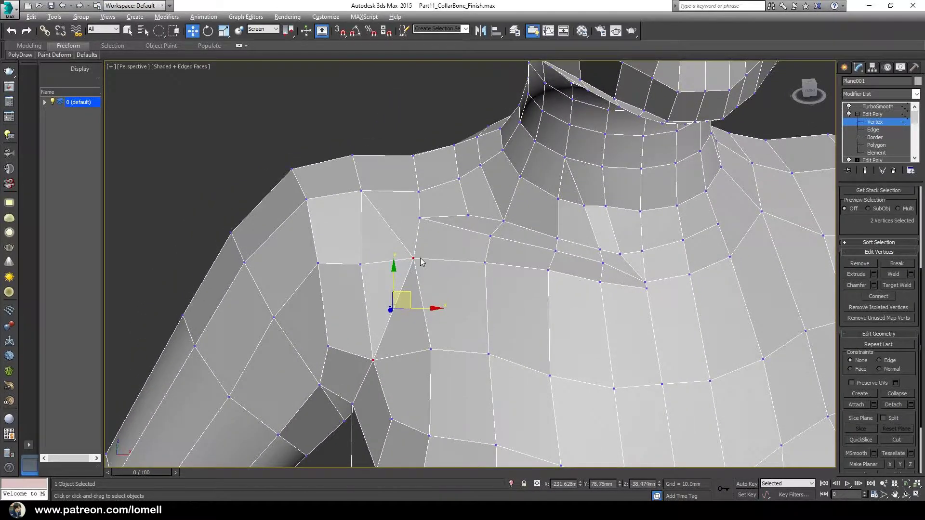
{"action": "key", "text": "alt+z"}
{"action": "scroll", "coordinate": [471, 207], "scroll_direction": "down", "scroll_amount": 5}
{"action": "scroll", "coordinate": [367, 285], "scroll_direction": "up", "scroll_amount": 3}
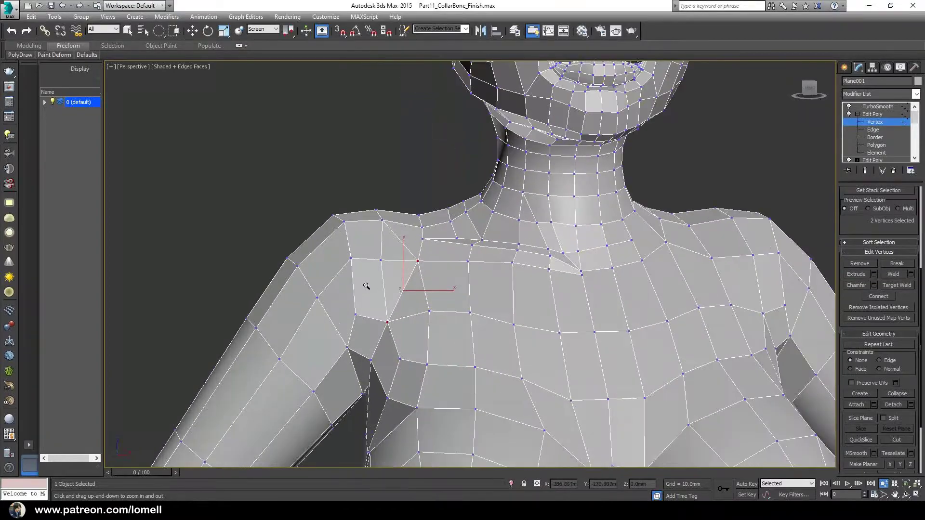
{"action": "scroll", "coordinate": [401, 254], "scroll_direction": "up", "scroll_amount": 2}
{"action": "scroll", "coordinate": [401, 253], "scroll_direction": "up", "scroll_amount": 2}
{"action": "key", "text": "w"}
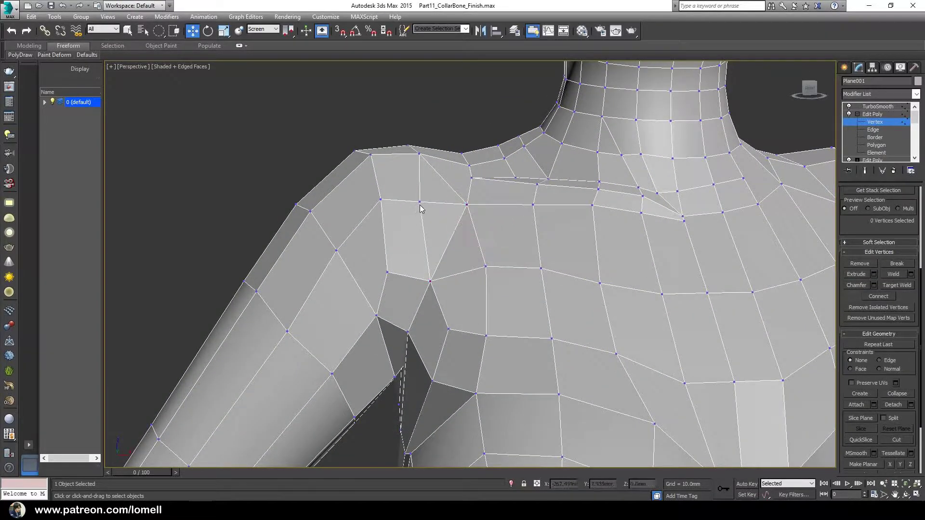
- Remove the diagonal edge on the upper chest near the left shoulder, merging two faces into a quad
{"action": "right_click", "coordinate": [435, 221]}
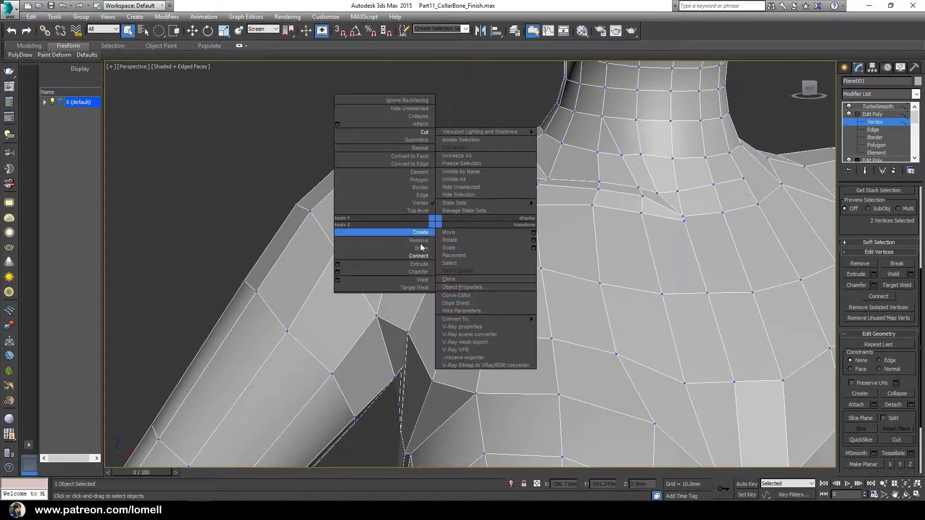
{"action": "left_click", "coordinate": [419, 192]}
{"action": "left_click", "coordinate": [424, 254]}
{"action": "key", "text": "BackSpace"}
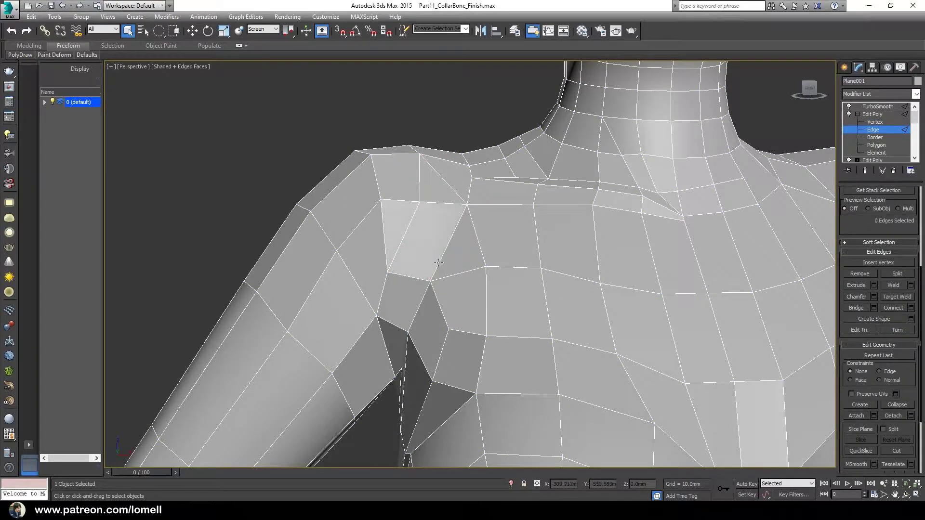
- Zoom, orbit and pan to inspect the collarbone, neck and chest
{"action": "scroll", "coordinate": [461, 238], "scroll_direction": "down", "scroll_amount": 3}
{"action": "key", "text": "alt+z"}
{"action": "scroll", "coordinate": [433, 264], "scroll_direction": "down", "scroll_amount": 2}
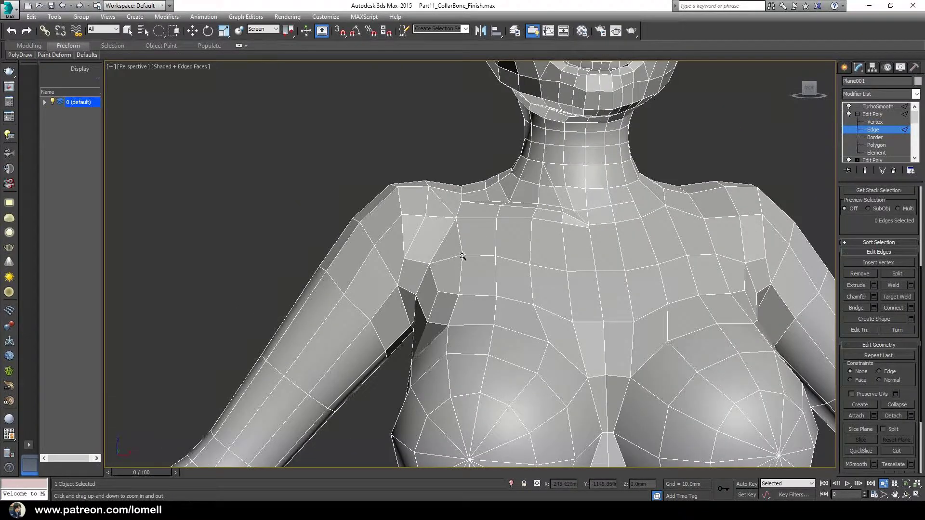
{"action": "left_click_drag", "start_coordinate": [454, 226], "coordinate": [451, 203]}
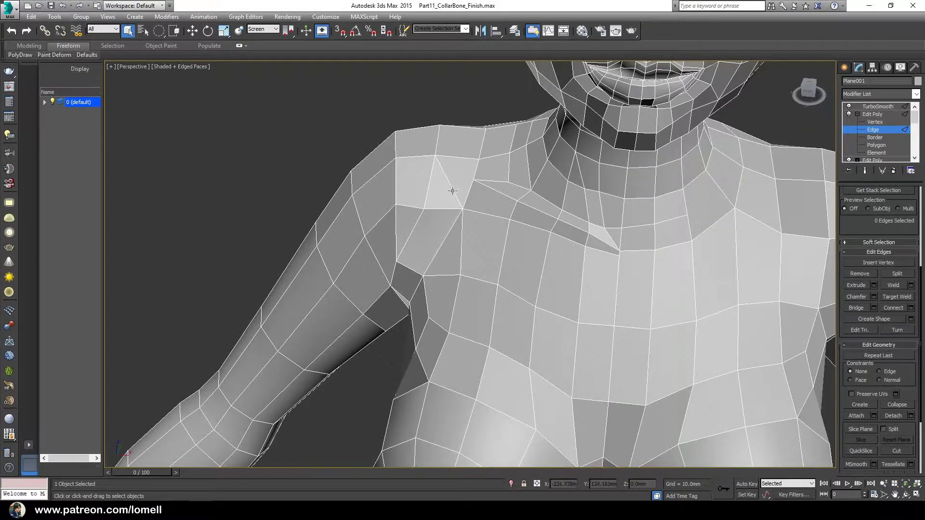
{"action": "scroll", "coordinate": [470, 200], "scroll_direction": "down", "scroll_amount": 3}
{"action": "key", "text": "alt+z"}
{"action": "scroll", "coordinate": [462, 205], "scroll_direction": "up", "scroll_amount": 2}
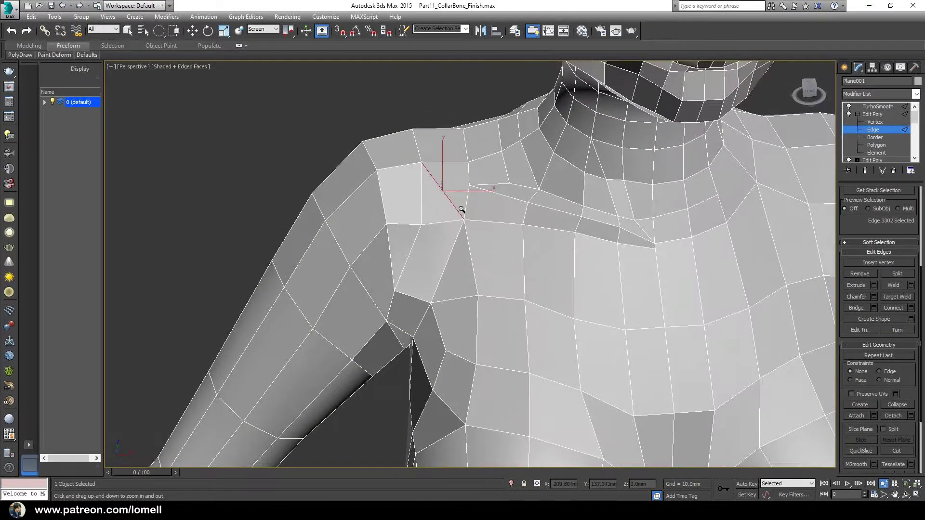
{"action": "scroll", "coordinate": [459, 208], "scroll_direction": "up", "scroll_amount": 2}
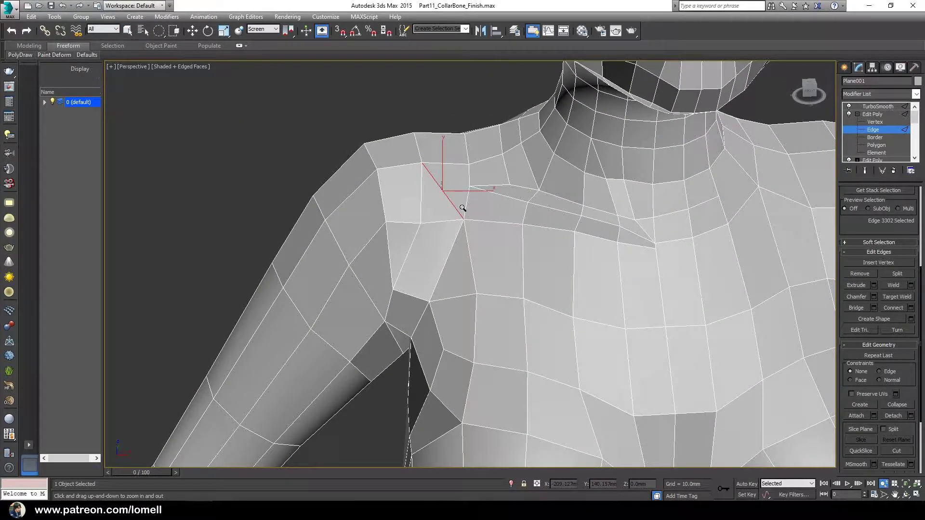
{"action": "mouse_move", "coordinate": [466, 241]}
{"action": "left_mouse_down"}
{"action": "mouse_move", "coordinate": [429, 279]}
{"action": "mouse_move", "coordinate": [432, 302]}
{"action": "left_mouse_up"}
{"action": "mouse_move", "coordinate": [462, 269]}
{"action": "left_mouse_down"}
{"action": "mouse_move", "coordinate": [453, 252]}
{"action": "mouse_move", "coordinate": [475, 227]}
{"action": "mouse_move", "coordinate": [459, 227]}
{"action": "mouse_move", "coordinate": [468, 269]}
{"action": "mouse_move", "coordinate": [471, 239]}
{"action": "mouse_move", "coordinate": [467, 256]}
{"action": "mouse_move", "coordinate": [476, 247]}
{"action": "left_mouse_up"}
{"action": "scroll", "coordinate": [480, 205], "scroll_direction": "down", "scroll_amount": 2}
{"action": "right_click", "coordinate": [482, 207]}
{"action": "middle_click_drag", "start_coordinate": [480, 206], "coordinate": [495, 195], "text": "alt"}
{"action": "scroll", "coordinate": [480, 201], "scroll_direction": "up", "scroll_amount": 3}
{"action": "scroll", "coordinate": [482, 202], "scroll_direction": "down", "scroll_amount": 2}
{"action": "scroll", "coordinate": [495, 195], "scroll_direction": "up", "scroll_amount": 2}
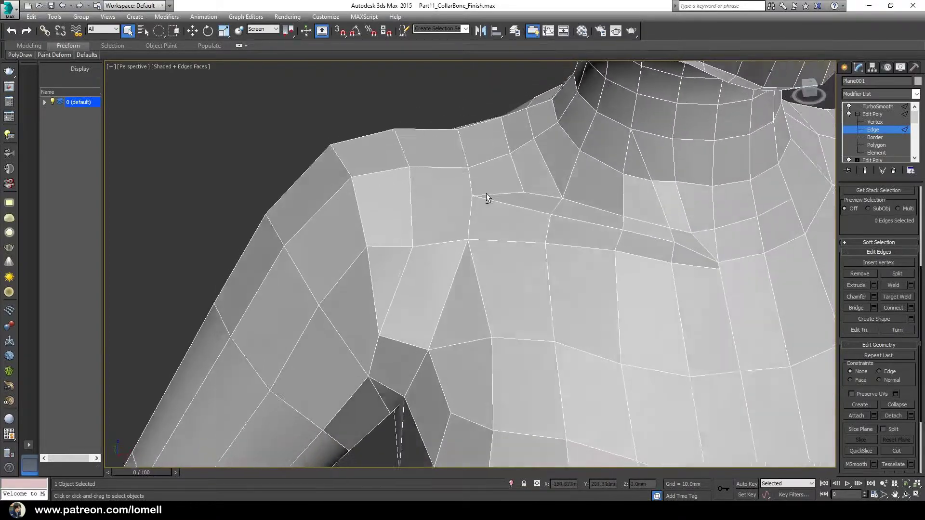
{"action": "scroll", "coordinate": [486, 193], "scroll_direction": "up", "scroll_amount": 1}
{"action": "scroll", "coordinate": [478, 211], "scroll_direction": "down", "scroll_amount": 2}
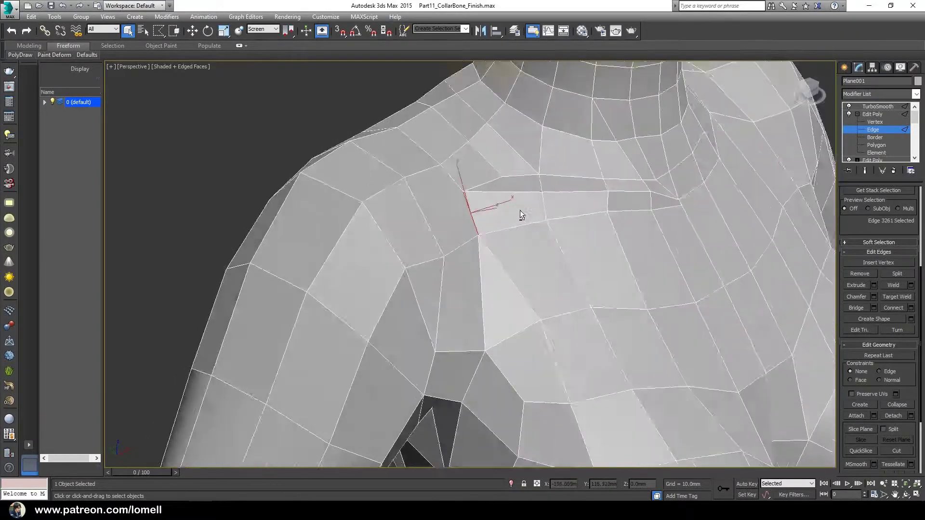
{"action": "mouse_move", "coordinate": [519, 210]}
{"action": "middle_mouse_down", "text": "alt"}
{"action": "mouse_move", "coordinate": [504, 205]}
{"action": "mouse_move", "coordinate": [466, 263]}
{"action": "mouse_move", "coordinate": [464, 252]}
{"action": "mouse_move", "coordinate": [482, 241]}
{"action": "mouse_move", "coordinate": [480, 264]}
{"action": "mouse_move", "coordinate": [493, 267]}
{"action": "mouse_move", "coordinate": [504, 245]}
{"action": "middle_mouse_up", "text": "alt"}
{"action": "scroll", "coordinate": [505, 205], "scroll_direction": "up", "scroll_amount": 2}
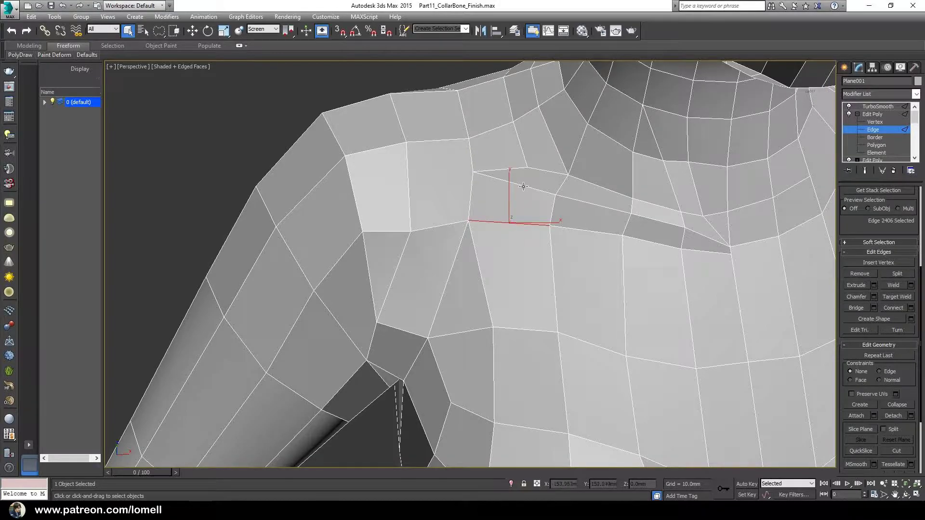
- Convert the edge selection to vertices and tweak the collarbone crease near the shoulder
{"action": "right_click", "coordinate": [507, 225]}
{"action": "left_click", "coordinate": [501, 255]}
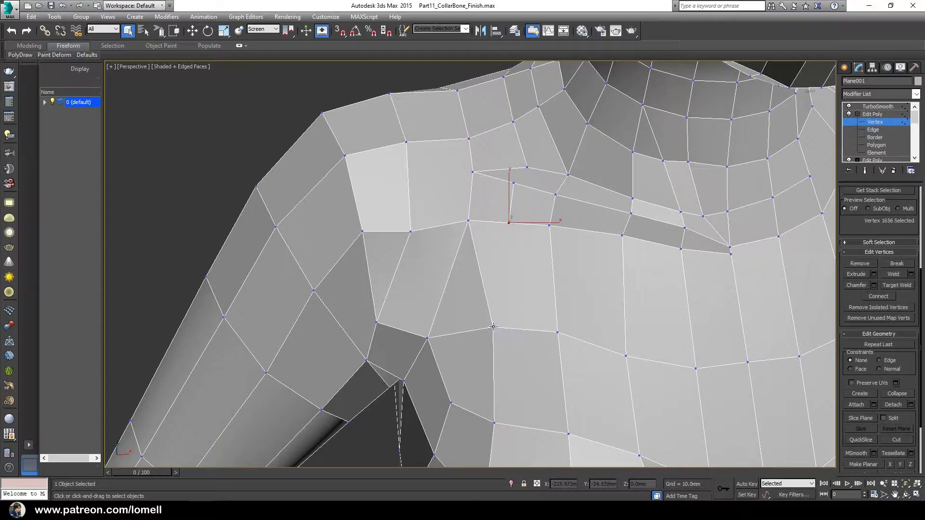
{"action": "right_click", "coordinate": [530, 239]}
{"action": "left_click", "coordinate": [485, 275]}
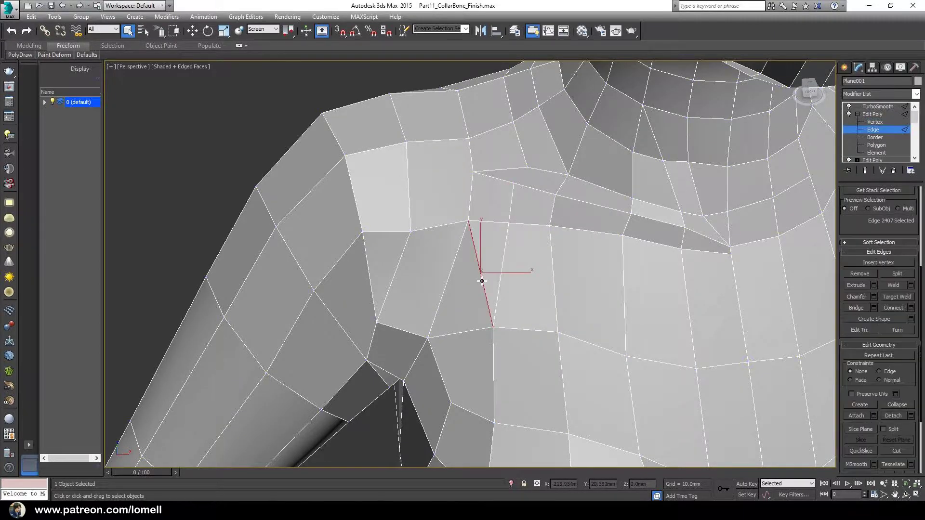
{"action": "key", "text": "1"}
{"action": "scroll", "coordinate": [525, 234], "scroll_direction": "down", "scroll_amount": 2}
{"action": "scroll", "coordinate": [496, 235], "scroll_direction": "down", "scroll_amount": 2}
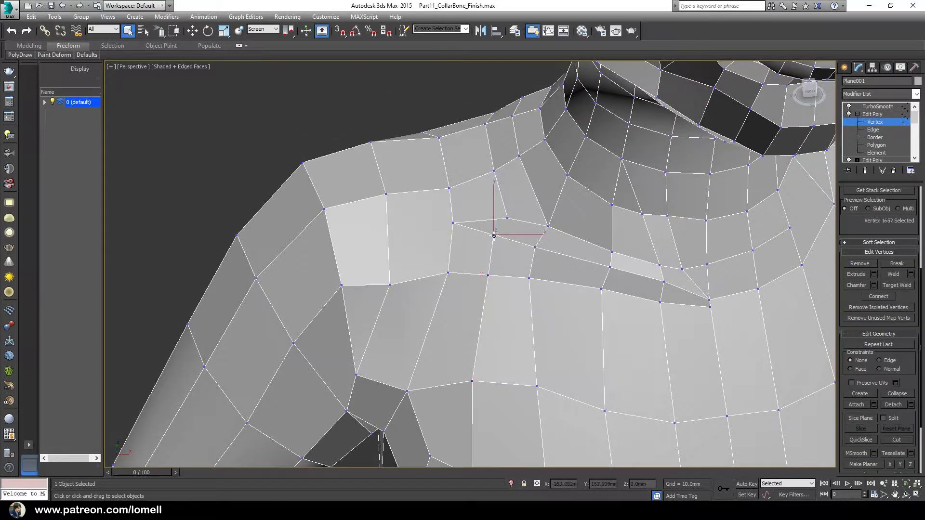
{"action": "scroll", "coordinate": [494, 236], "scroll_direction": "down", "scroll_amount": 2}
{"action": "scroll", "coordinate": [510, 250], "scroll_direction": "down", "scroll_amount": 2}
{"action": "scroll", "coordinate": [547, 242], "scroll_direction": "down", "scroll_amount": 2}
{"action": "scroll", "coordinate": [509, 239], "scroll_direction": "down", "scroll_amount": 1}
{"action": "key", "text": "alt+z"}
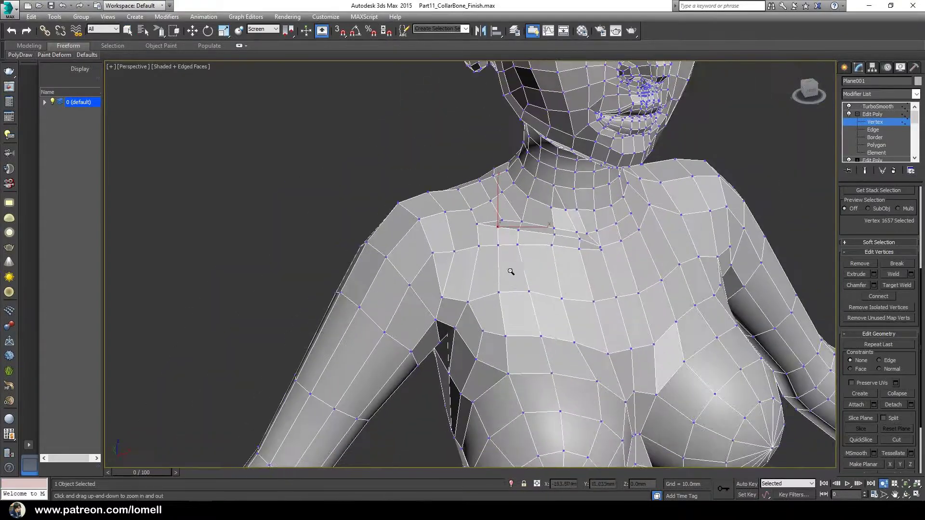
{"action": "mouse_move", "coordinate": [510, 272]}
{"action": "left_mouse_down"}
{"action": "mouse_move", "coordinate": [558, 220]}
{"action": "mouse_move", "coordinate": [557, 252]}
{"action": "mouse_move", "coordinate": [498, 223]}
{"action": "left_mouse_up"}
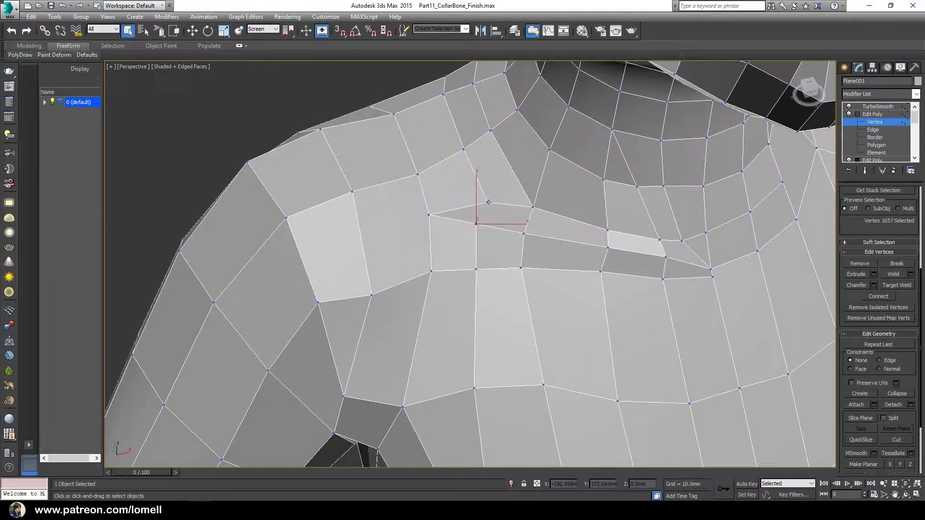
{"action": "right_click", "coordinate": [497, 212]}
{"action": "left_click", "coordinate": [522, 241]}
{"action": "key", "text": "alt+z"}
{"action": "middle_click_drag", "start_coordinate": [457, 276], "coordinate": [489, 220]}
{"action": "scroll", "coordinate": [486, 221], "scroll_direction": "down", "scroll_amount": 5}
{"action": "scroll", "coordinate": [467, 219], "scroll_direction": "up", "scroll_amount": 2}
{"action": "scroll", "coordinate": [448, 212], "scroll_direction": "up", "scroll_amount": 2}
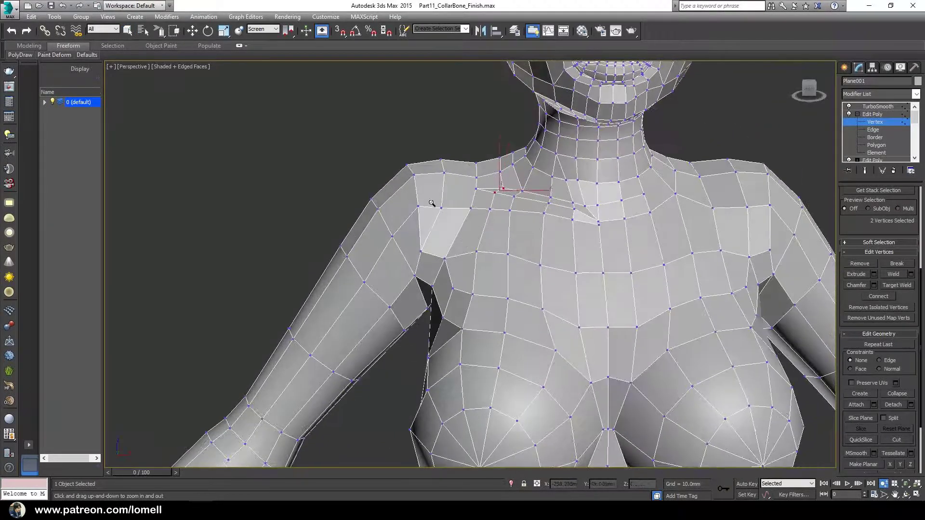
{"action": "key", "text": "q"}
{"action": "key", "text": "2"}
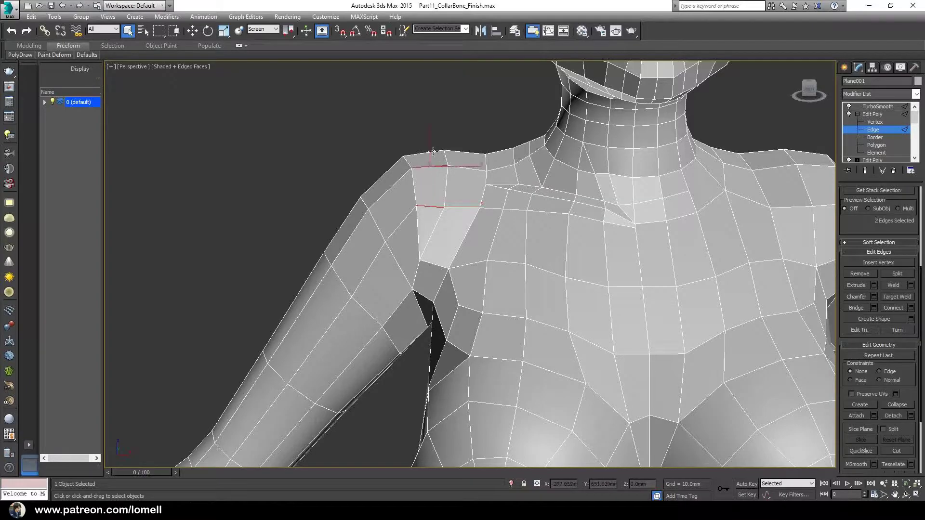
- Orbit behind the shoulder, apply a quad-menu edge command, and select a shoulder edge
{"action": "mouse_move", "coordinate": [423, 195]}
{"action": "middle_mouse_down", "text": "alt"}
{"action": "mouse_move", "coordinate": [588, 189]}
{"action": "mouse_move", "coordinate": [432, 183]}
{"action": "middle_mouse_up", "text": "alt"}
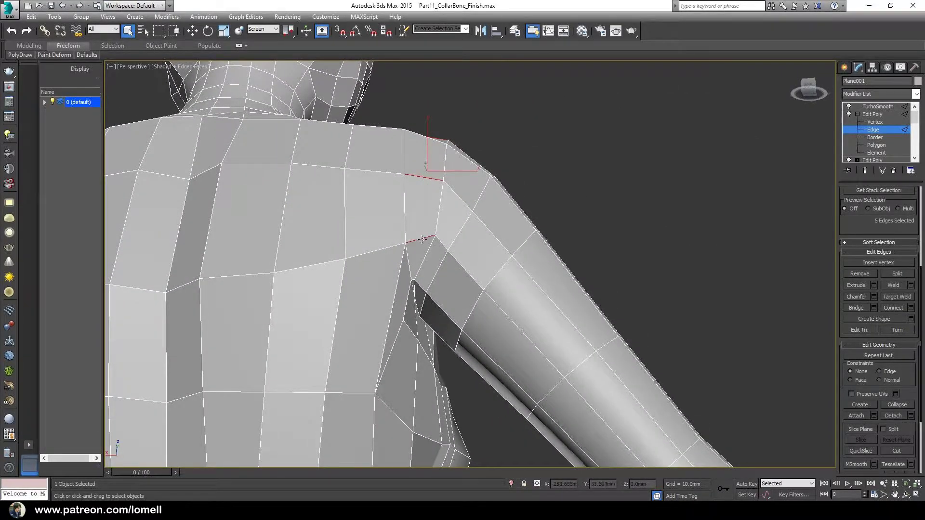
{"action": "middle_click_drag", "start_coordinate": [422, 240], "coordinate": [451, 262], "text": "alt"}
{"action": "right_click", "coordinate": [484, 223]}
{"action": "left_click", "coordinate": [452, 166]}
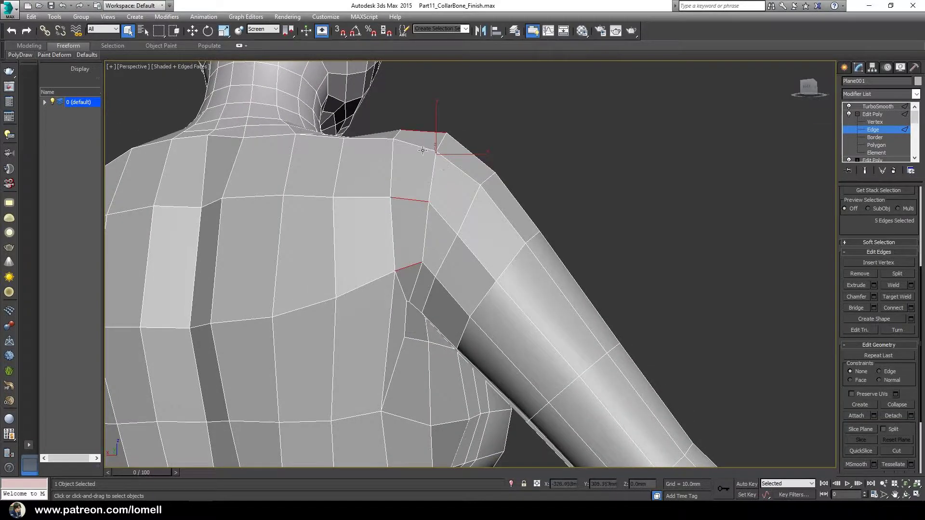
{"action": "right_click", "coordinate": [486, 222]}
{"action": "left_click", "coordinate": [462, 118]}
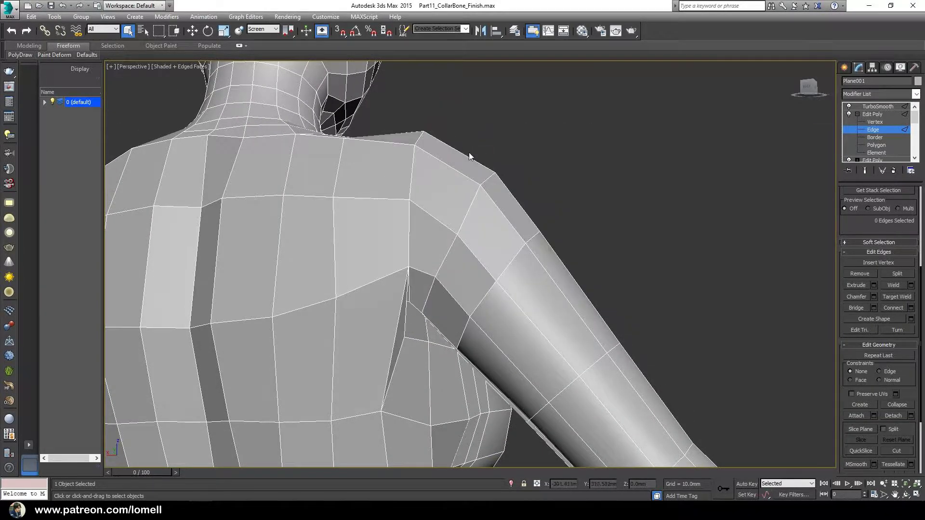
{"action": "mouse_move", "coordinate": [470, 153]}
{"action": "middle_mouse_down", "text": "alt"}
{"action": "mouse_move", "coordinate": [431, 198]}
{"action": "mouse_move", "coordinate": [366, 208]}
{"action": "mouse_move", "coordinate": [485, 210]}
{"action": "mouse_move", "coordinate": [427, 215]}
{"action": "mouse_move", "coordinate": [347, 184]}
{"action": "mouse_move", "coordinate": [352, 161]}
{"action": "mouse_move", "coordinate": [342, 169]}
{"action": "mouse_move", "coordinate": [427, 198]}
{"action": "mouse_move", "coordinate": [597, 209]}
{"action": "mouse_move", "coordinate": [593, 223]}
{"action": "mouse_move", "coordinate": [598, 152]}
{"action": "mouse_move", "coordinate": [533, 167]}
{"action": "mouse_move", "coordinate": [615, 205]}
{"action": "mouse_move", "coordinate": [582, 200]}
{"action": "middle_mouse_up", "text": "alt"}
{"action": "left_click", "coordinate": [584, 196]}
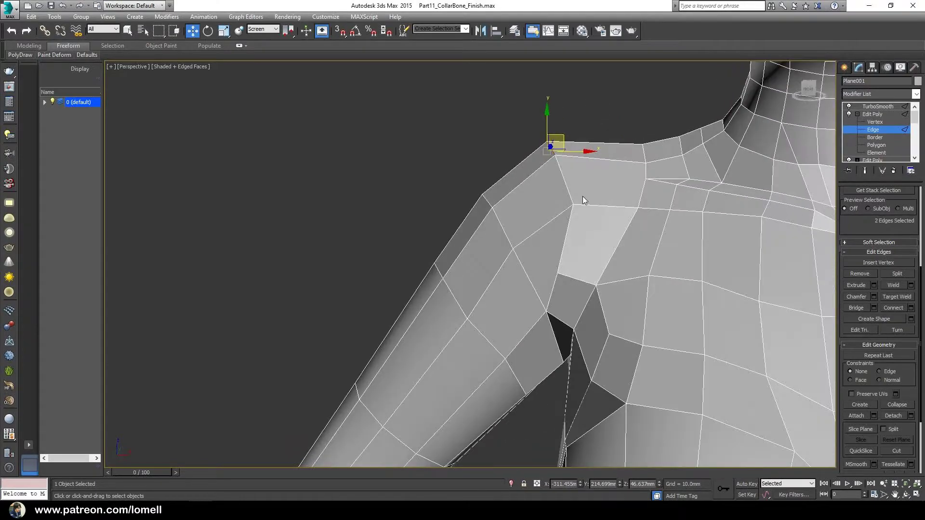
- Nudge a vertex at the top of the shoulder slightly
{"action": "key", "text": "1"}
{"action": "left_click", "coordinate": [573, 205]}
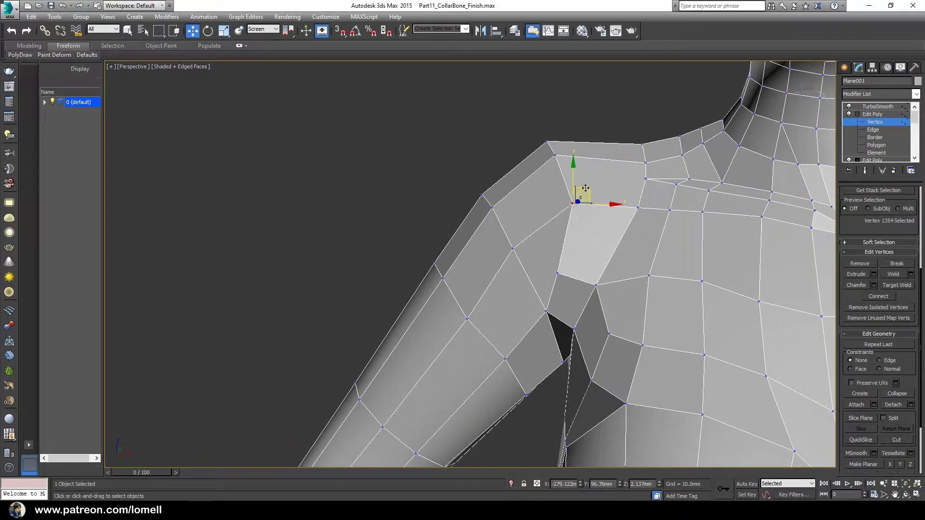
{"action": "left_click_drag", "start_coordinate": [586, 188], "coordinate": [582, 193]}
{"action": "mouse_move", "coordinate": [582, 193]}
{"action": "middle_mouse_down", "text": "alt"}
{"action": "mouse_move", "coordinate": [547, 220]}
{"action": "mouse_move", "coordinate": [573, 195]}
{"action": "mouse_move", "coordinate": [541, 196]}
{"action": "mouse_move", "coordinate": [545, 227]}
{"action": "mouse_move", "coordinate": [541, 184]}
{"action": "mouse_move", "coordinate": [525, 205]}
{"action": "mouse_move", "coordinate": [562, 261]}
{"action": "mouse_move", "coordinate": [532, 199]}
{"action": "mouse_move", "coordinate": [540, 204]}
{"action": "middle_mouse_up", "text": "alt"}
{"action": "key", "text": "2"}
{"action": "key", "text": "q"}
- Select an edge on top of the shoulder and refine the edge selection along it
{"action": "left_click", "coordinate": [567, 170]}
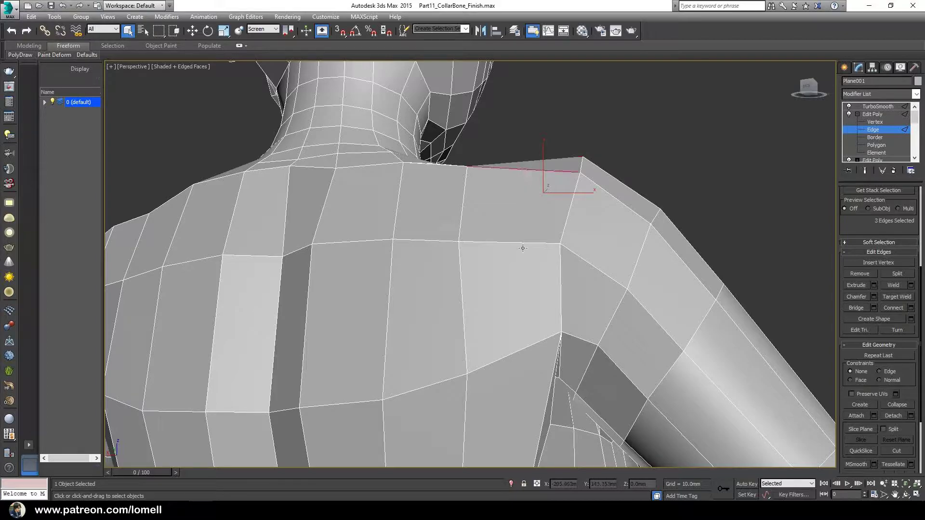
{"action": "mouse_move", "coordinate": [537, 273]}
{"action": "middle_mouse_down", "text": "alt"}
{"action": "mouse_move", "coordinate": [495, 215]}
{"action": "mouse_move", "coordinate": [514, 209]}
{"action": "middle_mouse_up", "text": "alt"}
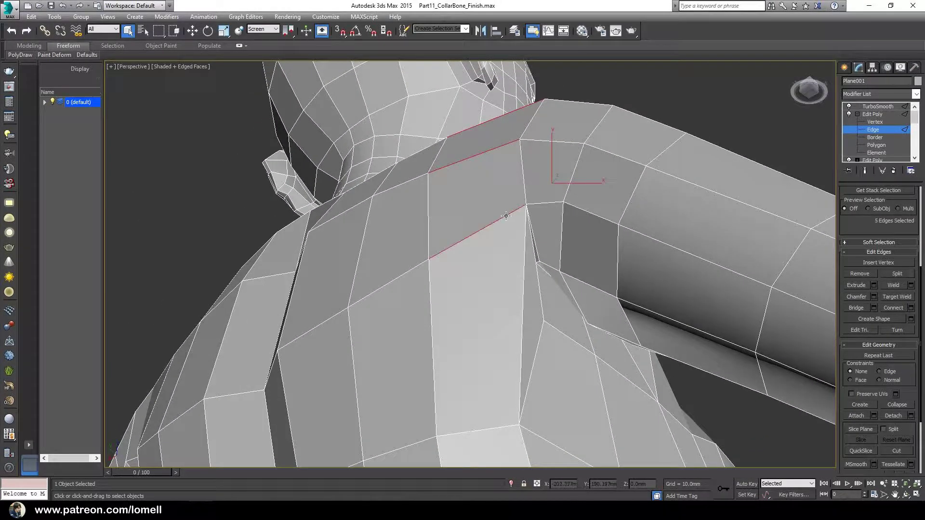
{"action": "right_click", "coordinate": [562, 208]}
{"action": "left_click", "coordinate": [539, 238]}
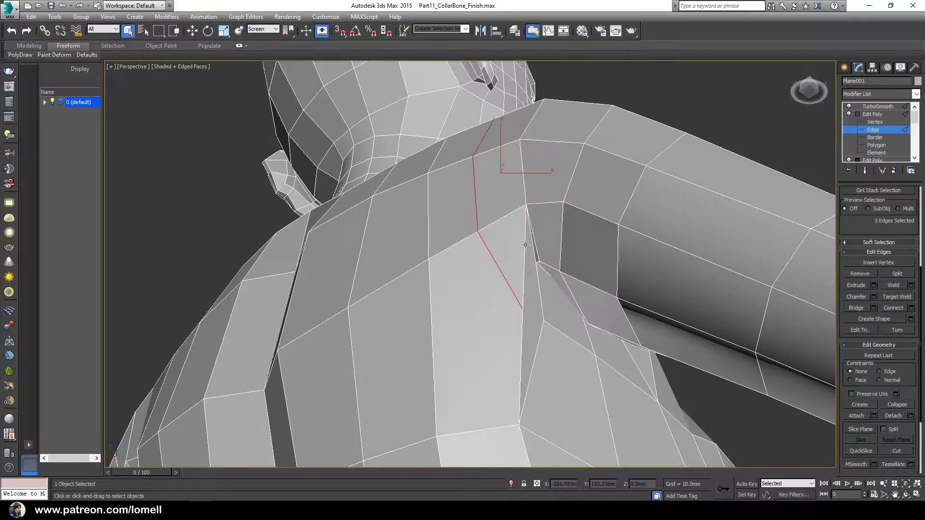
{"action": "middle_click_drag", "start_coordinate": [540, 238], "coordinate": [500, 273], "text": "alt"}
{"action": "right_click", "coordinate": [542, 238]}
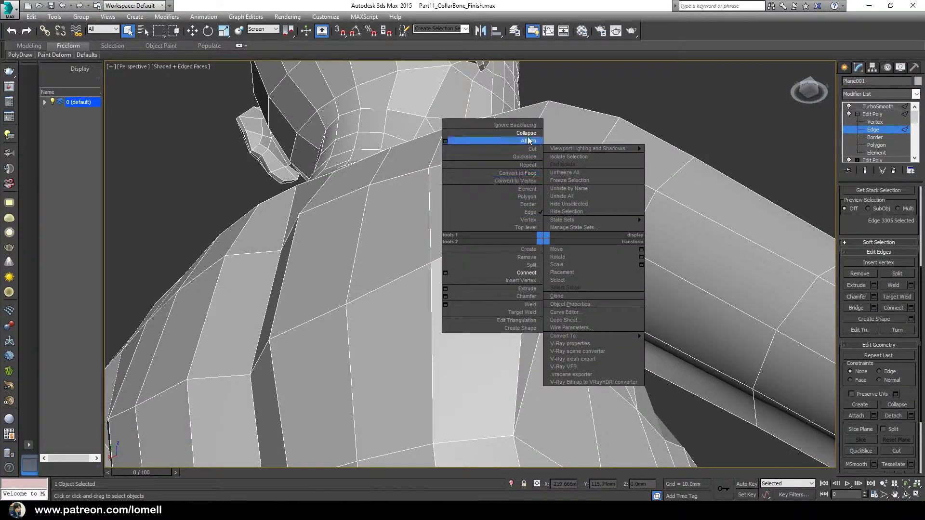
- Lift the shoulder vertex upward with the Move tool
{"action": "left_click", "coordinate": [493, 140]}
{"action": "key", "text": "w"}
{"action": "left_click", "coordinate": [503, 278]}
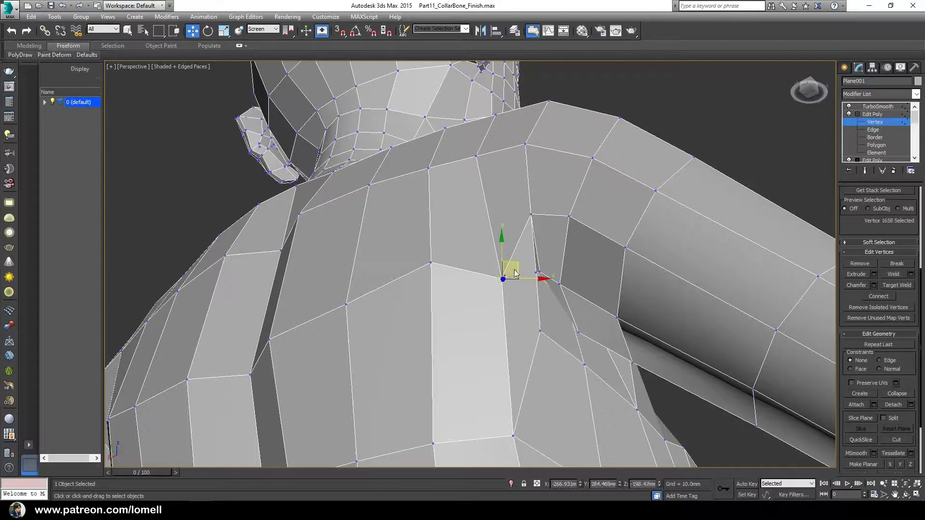
{"action": "left_click_drag", "start_coordinate": [515, 273], "coordinate": [512, 264]}
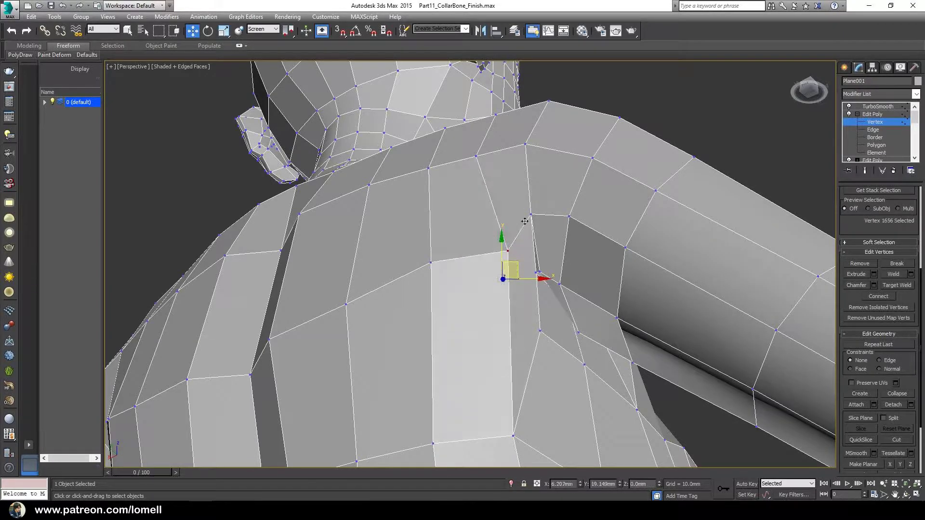
{"action": "mouse_move", "coordinate": [512, 264]}
{"action": "middle_mouse_down", "text": "alt"}
{"action": "mouse_move", "coordinate": [501, 193]}
{"action": "mouse_move", "coordinate": [538, 239]}
{"action": "mouse_move", "coordinate": [526, 260]}
{"action": "middle_mouse_up", "text": "alt"}
{"action": "left_click_drag", "start_coordinate": [527, 212], "coordinate": [521, 193]}
{"action": "mouse_move", "coordinate": [521, 194]}
{"action": "middle_mouse_down", "text": "alt"}
{"action": "mouse_move", "coordinate": [519, 262]}
{"action": "mouse_move", "coordinate": [495, 173]}
{"action": "mouse_move", "coordinate": [513, 162]}
{"action": "mouse_move", "coordinate": [522, 166]}
{"action": "mouse_move", "coordinate": [516, 223]}
{"action": "mouse_move", "coordinate": [512, 182]}
{"action": "middle_mouse_up", "text": "alt"}
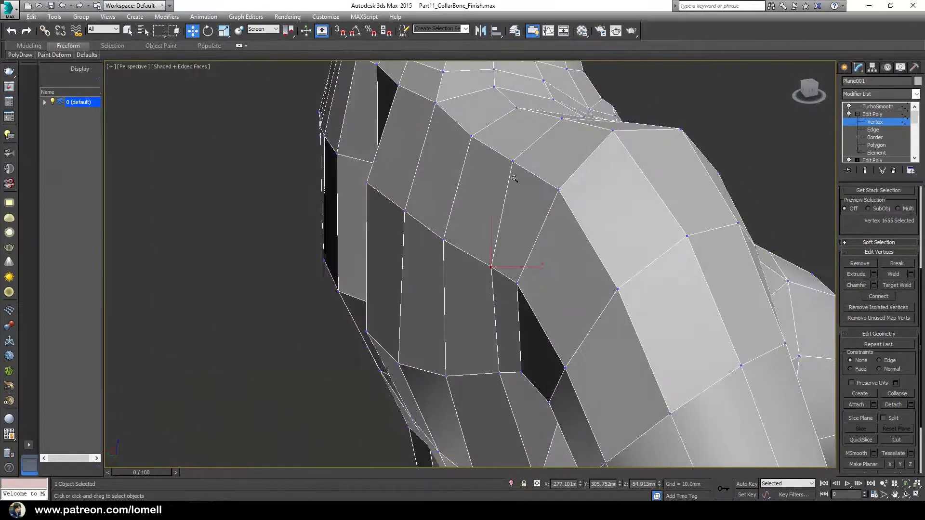
{"action": "key", "text": "alt+z"}
{"action": "left_click_drag", "start_coordinate": [512, 182], "coordinate": [504, 205]}
{"action": "mouse_move", "coordinate": [504, 205]}
{"action": "middle_mouse_down", "text": "alt"}
{"action": "mouse_move", "coordinate": [551, 206]}
{"action": "mouse_move", "coordinate": [550, 219]}
{"action": "middle_mouse_up", "text": "alt"}
{"action": "scroll", "coordinate": [551, 207], "scroll_direction": "up", "scroll_amount": 5}
{"action": "key", "text": "w"}
{"action": "key", "text": "q"}
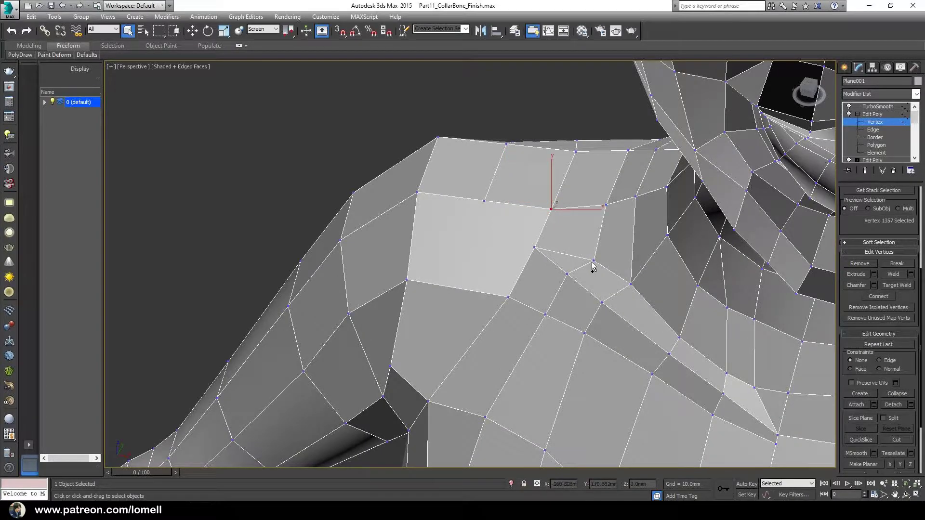
- Connect the upper shoulder vertex pair with a new edge across the shoulder
{"action": "right_click", "coordinate": [588, 247]}
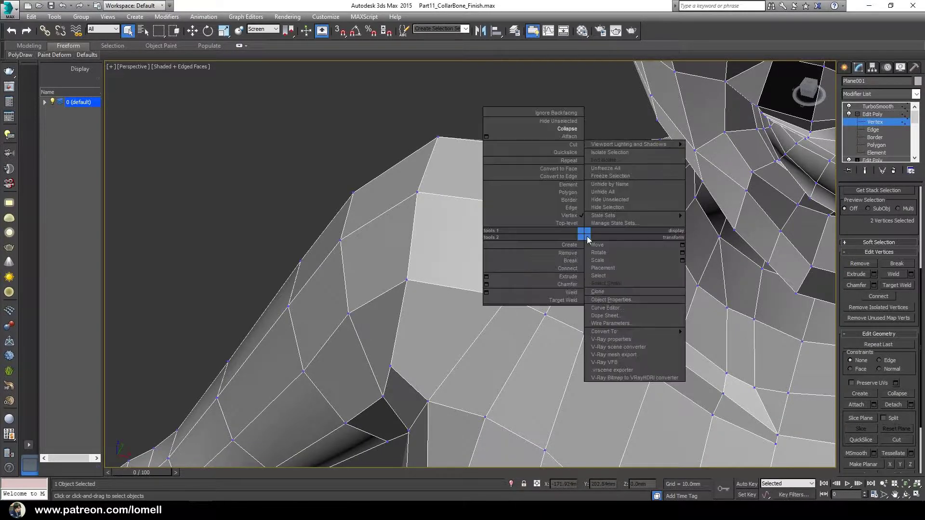
{"action": "left_click", "coordinate": [568, 261]}
{"action": "middle_click_drag", "start_coordinate": [534, 248], "coordinate": [542, 237]}
{"action": "left_click", "coordinate": [540, 235]}
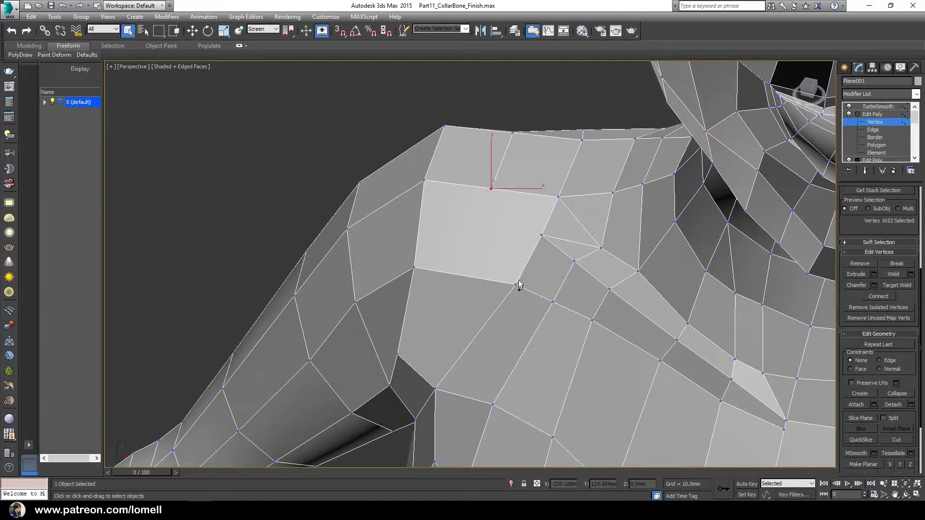
{"action": "right_click", "coordinate": [553, 216]}
{"action": "left_click", "coordinate": [541, 255]}
{"action": "scroll", "coordinate": [559, 250], "scroll_direction": "down", "scroll_amount": 3}
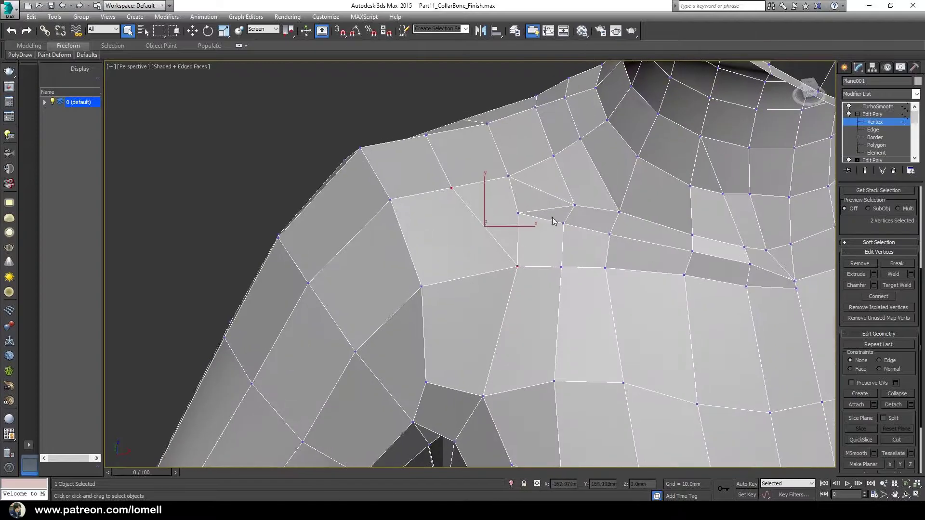
{"action": "key", "text": "2"}
{"action": "left_click", "coordinate": [553, 210]}
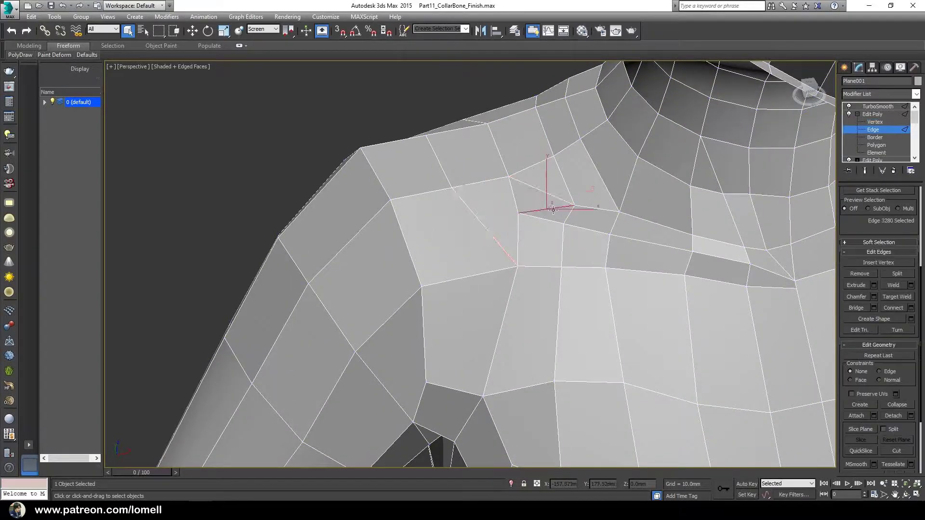
{"action": "scroll", "coordinate": [522, 221], "scroll_direction": "down", "scroll_amount": 2}
{"action": "scroll", "coordinate": [530, 244], "scroll_direction": "down", "scroll_amount": 3}
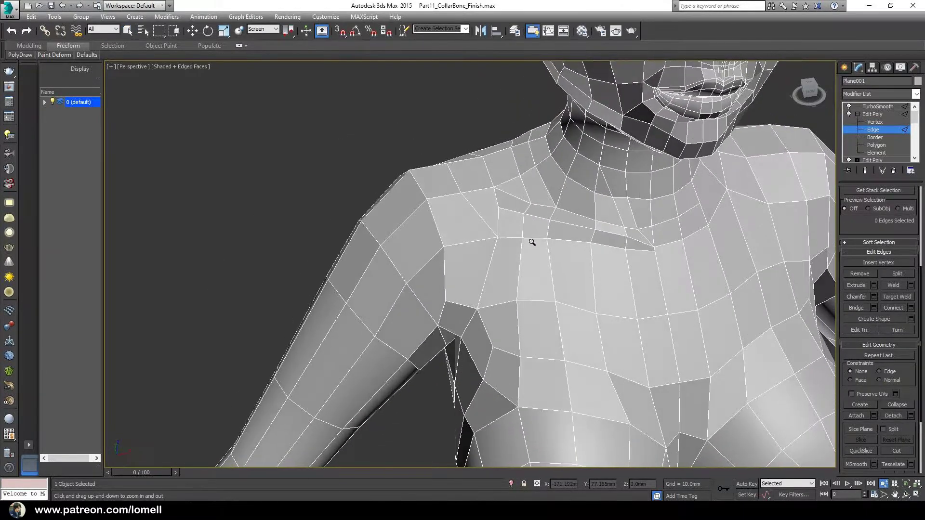
{"action": "scroll", "coordinate": [514, 231], "scroll_direction": "up", "scroll_amount": 2}
{"action": "scroll", "coordinate": [495, 218], "scroll_direction": "up", "scroll_amount": 2}
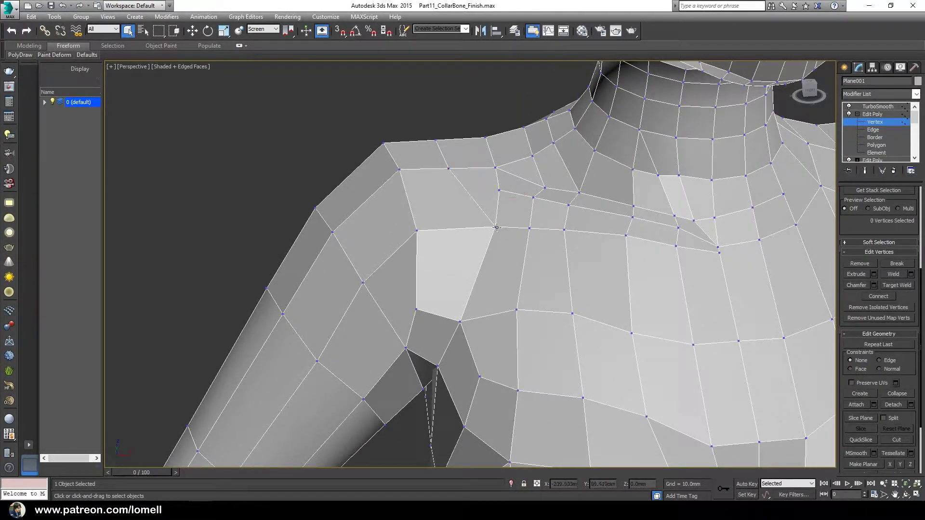
- Adjust a collarbone vertex and select edges at the neck base
{"action": "left_click", "coordinate": [497, 228]}
{"action": "mouse_move", "coordinate": [497, 228]}
{"action": "middle_mouse_down", "text": "alt"}
{"action": "mouse_move", "coordinate": [482, 212]}
{"action": "mouse_move", "coordinate": [562, 231]}
{"action": "mouse_move", "coordinate": [494, 218]}
{"action": "mouse_move", "coordinate": [447, 225]}
{"action": "mouse_move", "coordinate": [551, 190]}
{"action": "mouse_move", "coordinate": [533, 174]}
{"action": "middle_mouse_up", "text": "alt"}
{"action": "key", "text": "w"}
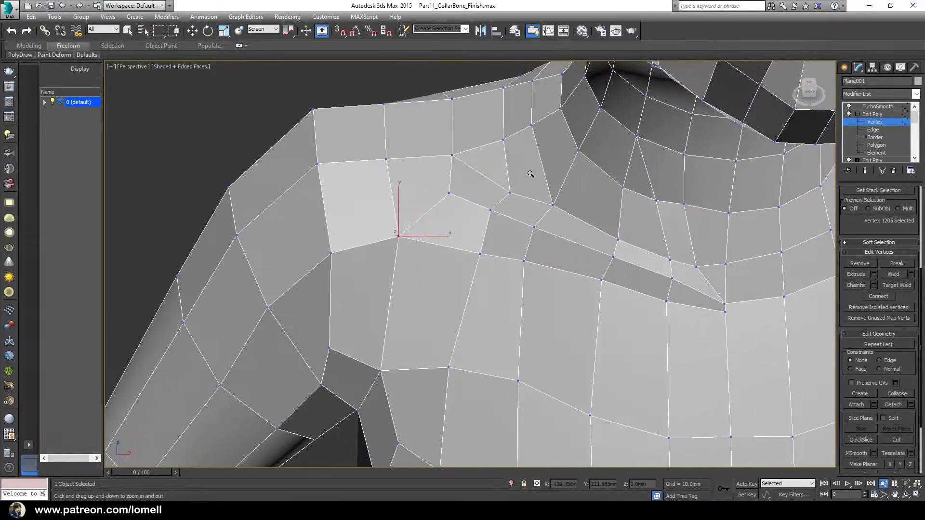
{"action": "key", "text": "2"}
{"action": "key", "text": "q"}
{"action": "left_click", "coordinate": [548, 187]}
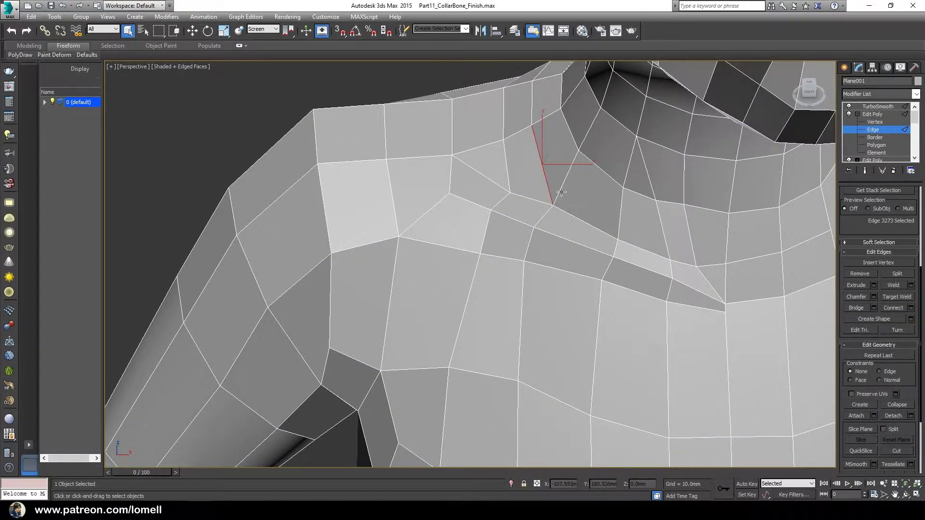
{"action": "right_click", "coordinate": [621, 220]}
{"action": "left_click", "coordinate": [602, 238]}
{"action": "middle_click_drag", "start_coordinate": [587, 215], "coordinate": [553, 191], "text": "alt"}
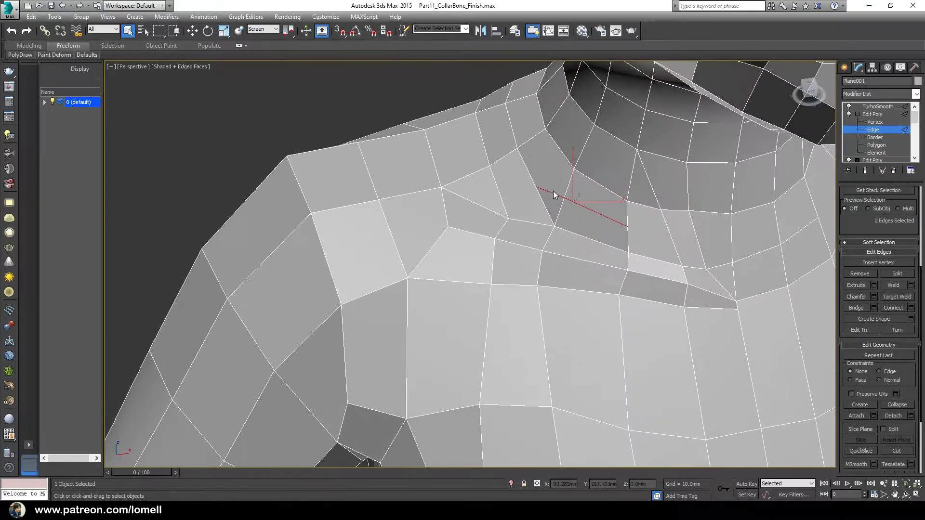
{"action": "left_click", "coordinate": [552, 196]}
- Select a vertex pair beside the diagonal neck edge and apply a quad-menu vertex command
{"action": "right_click", "coordinate": [555, 208]}
{"action": "left_click", "coordinate": [540, 111]}
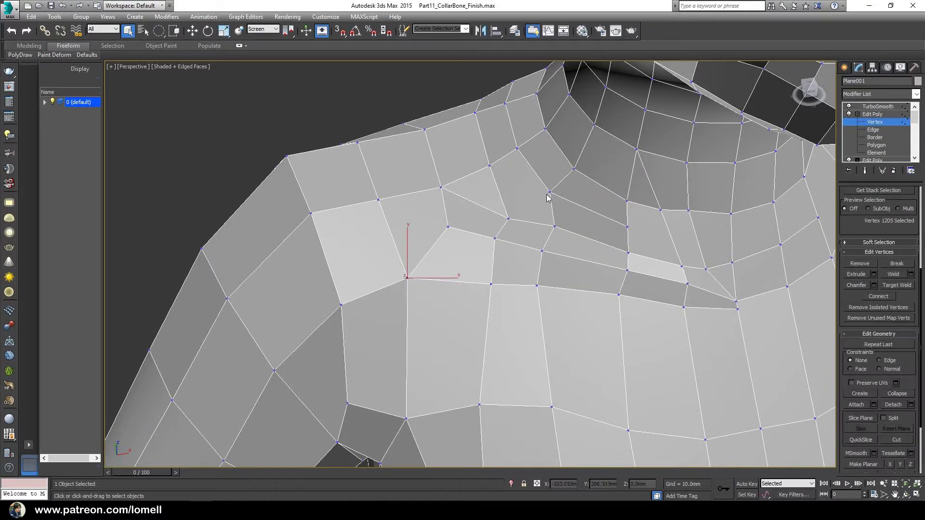
{"action": "left_click", "coordinate": [549, 193]}
{"action": "right_click", "coordinate": [543, 195]}
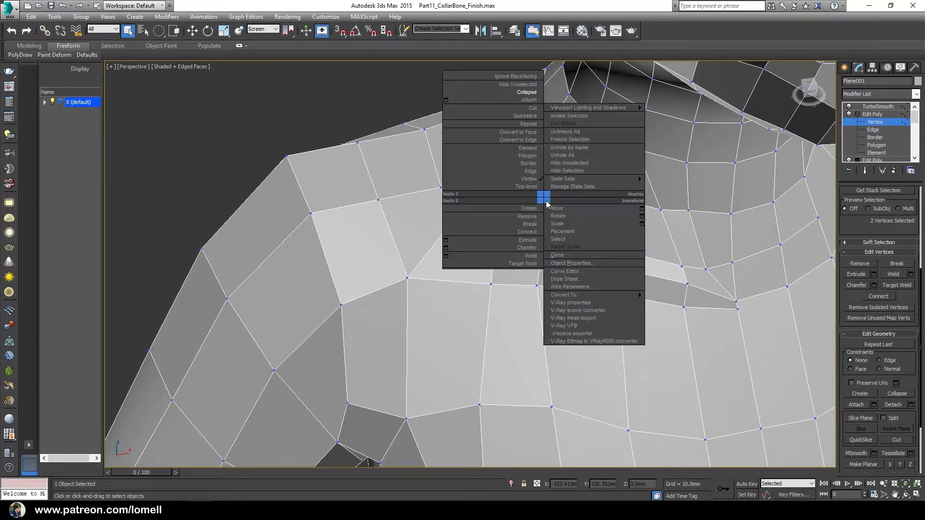
{"action": "left_click", "coordinate": [482, 232]}
{"action": "left_click", "coordinate": [500, 204]}
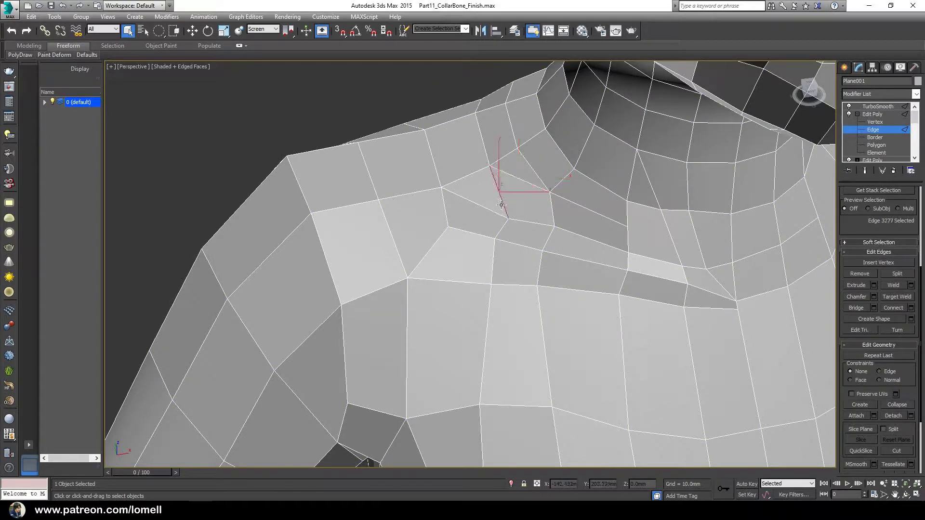
{"action": "mouse_move", "coordinate": [529, 240]}
{"action": "middle_mouse_down", "text": "alt"}
{"action": "mouse_move", "coordinate": [560, 233]}
{"action": "mouse_move", "coordinate": [512, 227]}
{"action": "middle_mouse_up", "text": "alt"}
{"action": "key", "text": "1"}
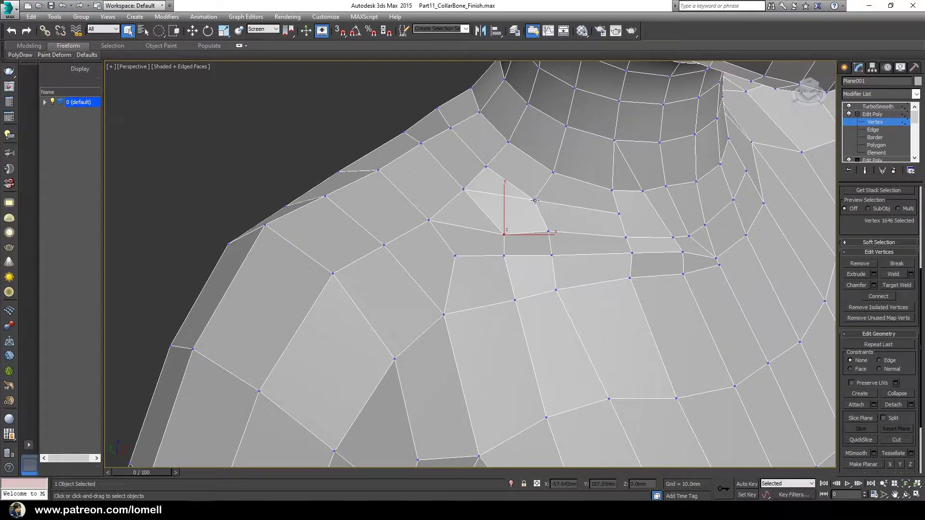
{"action": "left_click", "coordinate": [534, 200], "text": "ctrl"}
{"action": "right_click", "coordinate": [514, 217]}
{"action": "left_click", "coordinate": [517, 216]}
- Connect two vertices below the neck ring with a new edge
{"action": "key", "text": "2"}
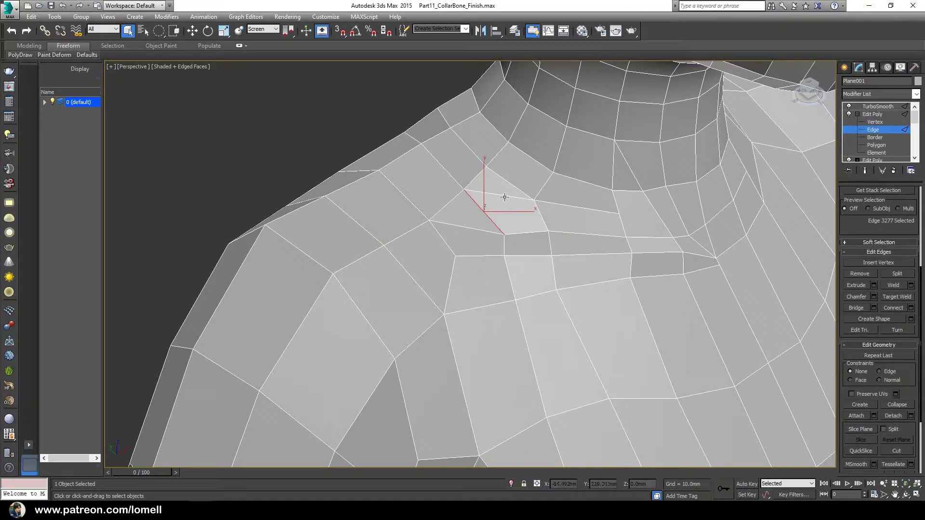
{"action": "left_click", "coordinate": [506, 196]}
{"action": "key", "text": "1"}
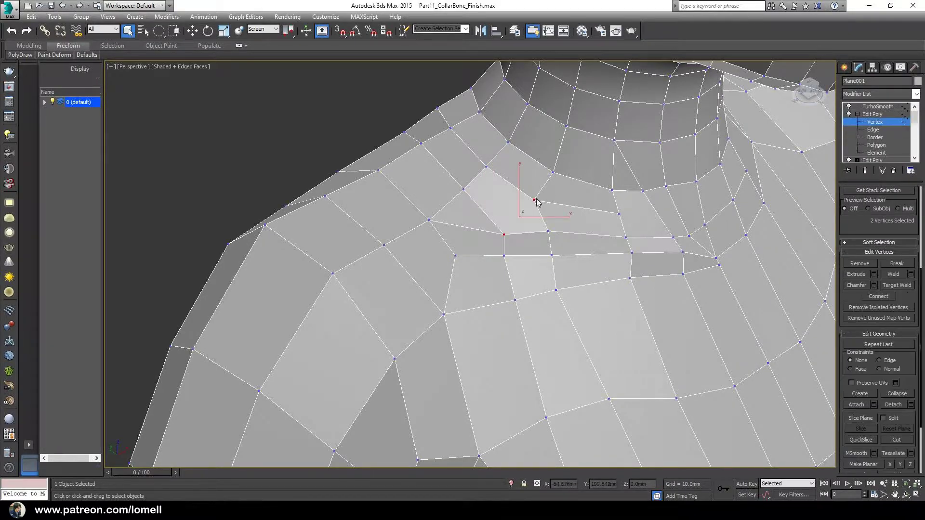
{"action": "left_click", "coordinate": [464, 190], "text": "ctrl"}
{"action": "right_click", "coordinate": [525, 205]}
{"action": "left_click", "coordinate": [514, 223]}
- Connect another vertex pair where the neck meets the upper back, splitting that face
{"action": "mouse_move", "coordinate": [554, 231]}
{"action": "middle_mouse_down", "text": "alt"}
{"action": "mouse_move", "coordinate": [506, 214]}
{"action": "mouse_move", "coordinate": [523, 234]}
{"action": "mouse_move", "coordinate": [557, 241]}
{"action": "mouse_move", "coordinate": [512, 240]}
{"action": "mouse_move", "coordinate": [539, 239]}
{"action": "mouse_move", "coordinate": [519, 225]}
{"action": "middle_mouse_up", "text": "alt"}
{"action": "left_click", "coordinate": [486, 244]}
{"action": "left_click", "coordinate": [517, 212], "text": "ctrl"}
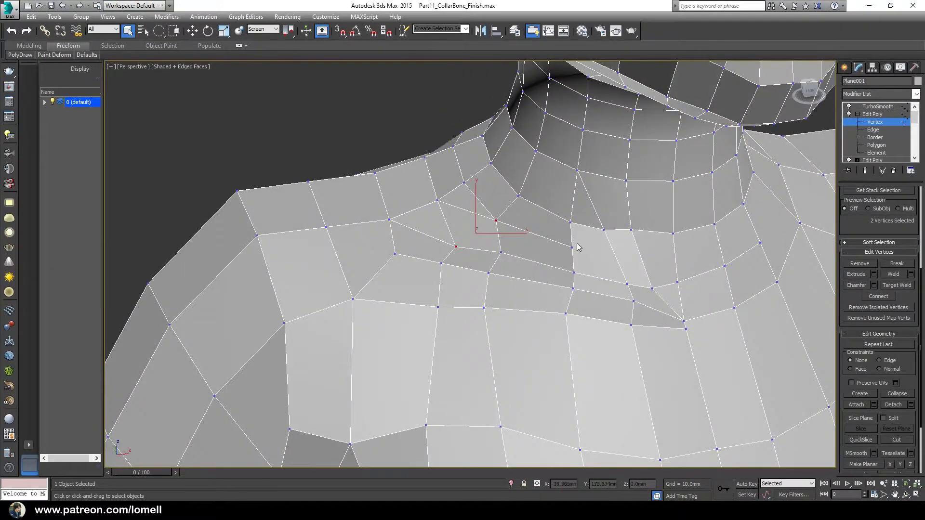
{"action": "left_click", "coordinate": [573, 248]}
{"action": "left_click", "coordinate": [604, 231], "text": "ctrl"}
{"action": "right_click", "coordinate": [609, 219]}
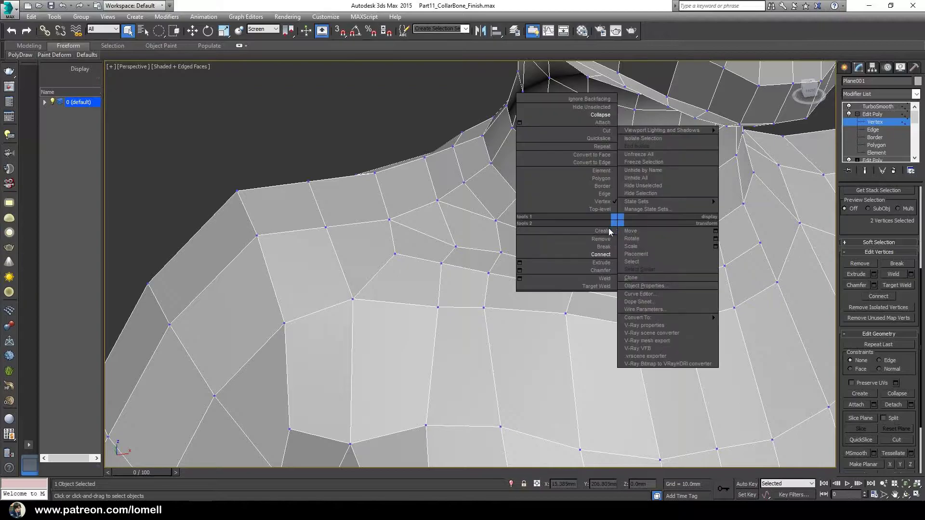
{"action": "left_click", "coordinate": [559, 253]}
{"action": "key", "text": "2"}
{"action": "left_click", "coordinate": [592, 226]}
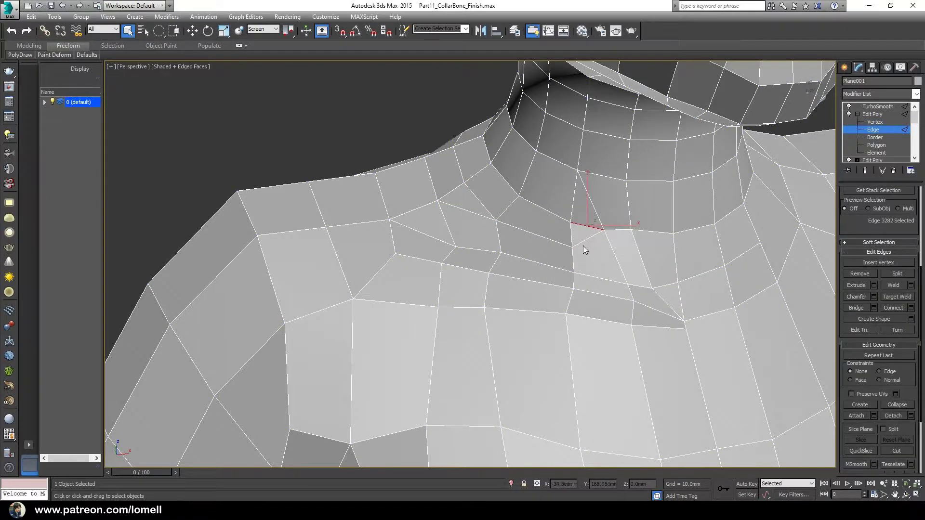
- Slightly move the neck-base vertex beside the new edge, then orbit to check
{"action": "key", "text": "1"}
{"action": "scroll", "coordinate": [568, 233], "scroll_direction": "down", "scroll_amount": 3}
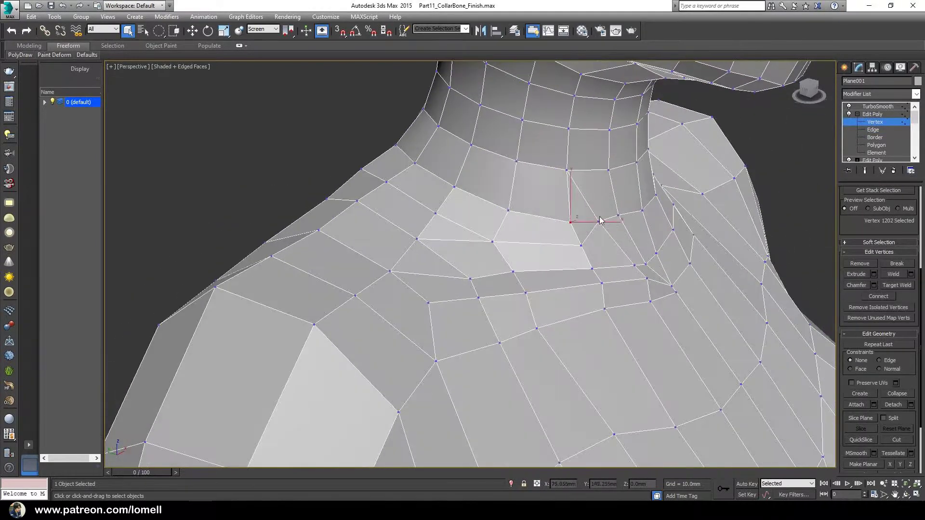
{"action": "key", "text": "w"}
{"action": "scroll", "coordinate": [561, 216], "scroll_direction": "down", "scroll_amount": 5}
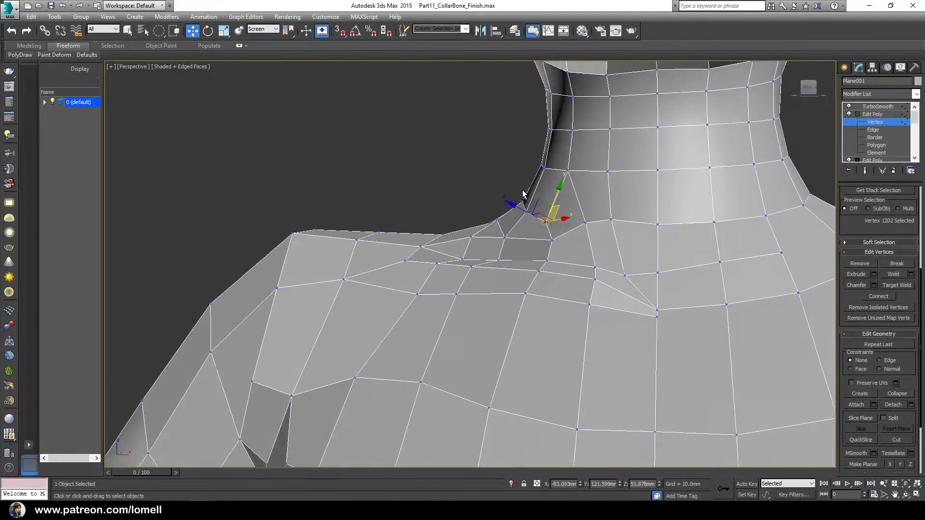
{"action": "scroll", "coordinate": [545, 242], "scroll_direction": "up", "scroll_amount": 5}
{"action": "mouse_move", "coordinate": [562, 215]}
{"action": "middle_mouse_down", "text": "alt"}
{"action": "mouse_move", "coordinate": [544, 243]}
{"action": "mouse_move", "coordinate": [574, 241]}
{"action": "middle_mouse_up", "text": "alt"}
{"action": "left_click", "coordinate": [558, 243]}
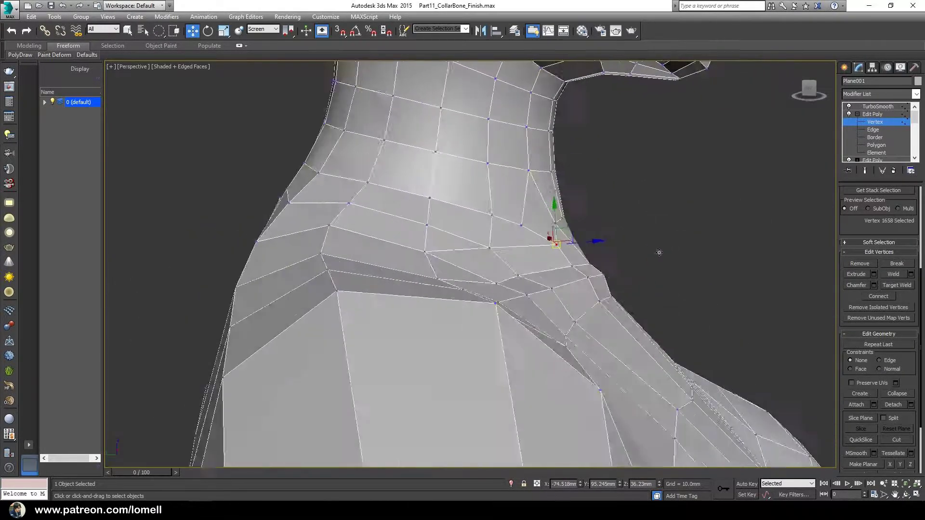
{"action": "left_click_drag", "start_coordinate": [572, 233], "coordinate": [570, 236]}
{"action": "mouse_move", "coordinate": [570, 236]}
{"action": "middle_mouse_down", "text": "alt"}
{"action": "mouse_move", "coordinate": [512, 249]}
{"action": "mouse_move", "coordinate": [458, 288]}
{"action": "mouse_move", "coordinate": [433, 264]}
{"action": "mouse_move", "coordinate": [432, 247]}
{"action": "mouse_move", "coordinate": [458, 227]}
{"action": "mouse_move", "coordinate": [437, 182]}
{"action": "middle_mouse_up", "text": "alt"}
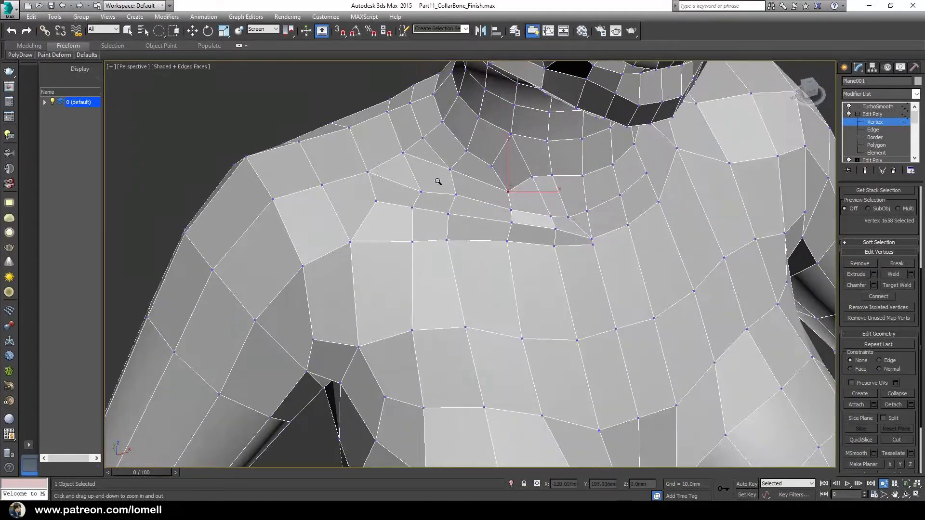
- Select the ring of edges down the sternum and collapse them
{"action": "key", "text": "2"}
{"action": "key", "text": "q"}
{"action": "left_click", "coordinate": [436, 193]}
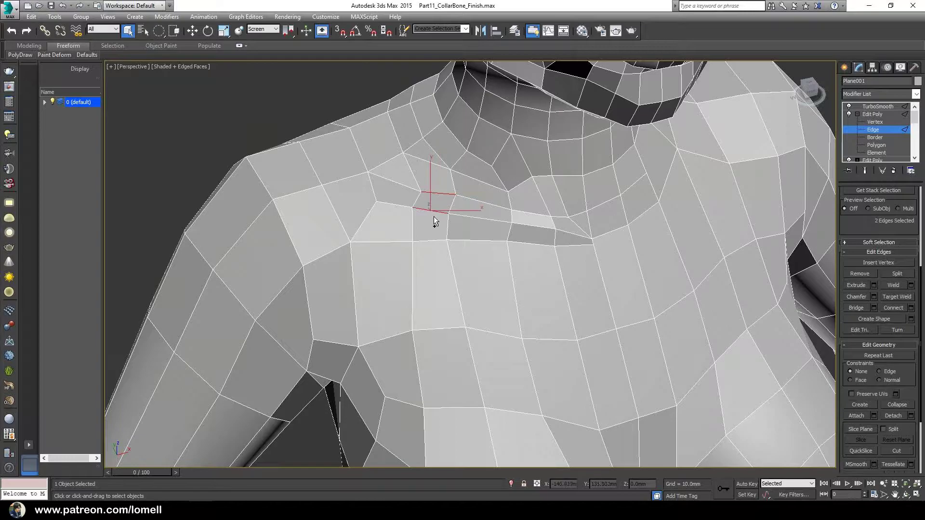
{"action": "middle_click_drag", "start_coordinate": [431, 269], "coordinate": [437, 223]}
{"action": "left_click", "coordinate": [444, 282], "text": "shift"}
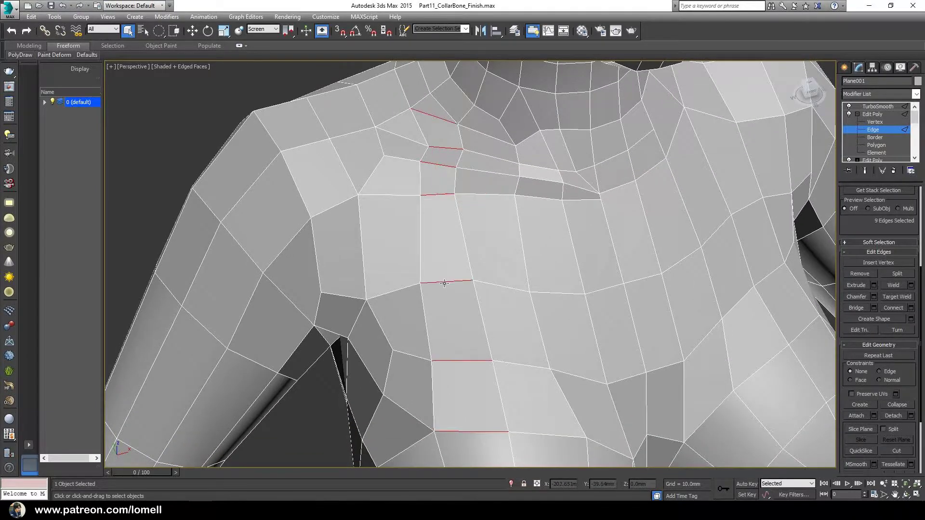
{"action": "scroll", "coordinate": [439, 311], "scroll_direction": "down", "scroll_amount": 4}
{"action": "middle_click_drag", "start_coordinate": [438, 311], "coordinate": [446, 231], "text": "alt"}
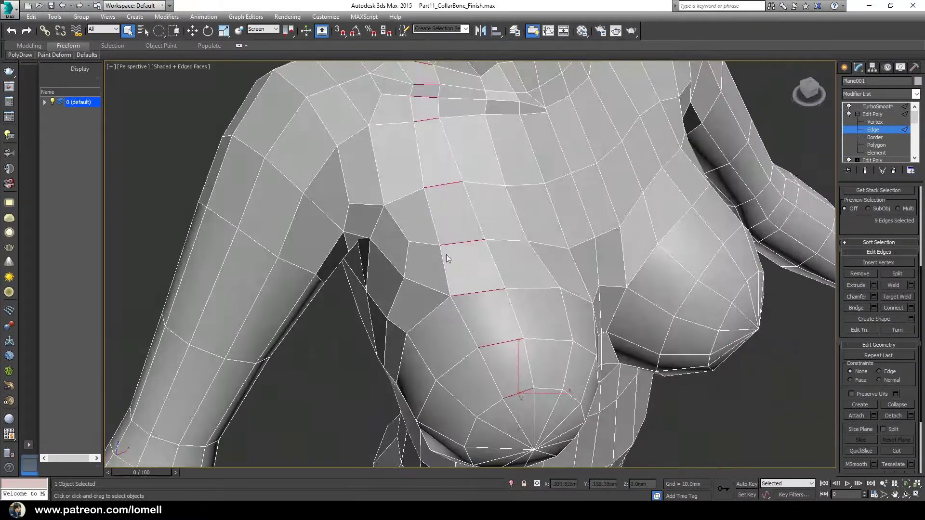
{"action": "scroll", "coordinate": [443, 188], "scroll_direction": "up", "scroll_amount": 4}
{"action": "scroll", "coordinate": [415, 156], "scroll_direction": "down", "scroll_amount": 3}
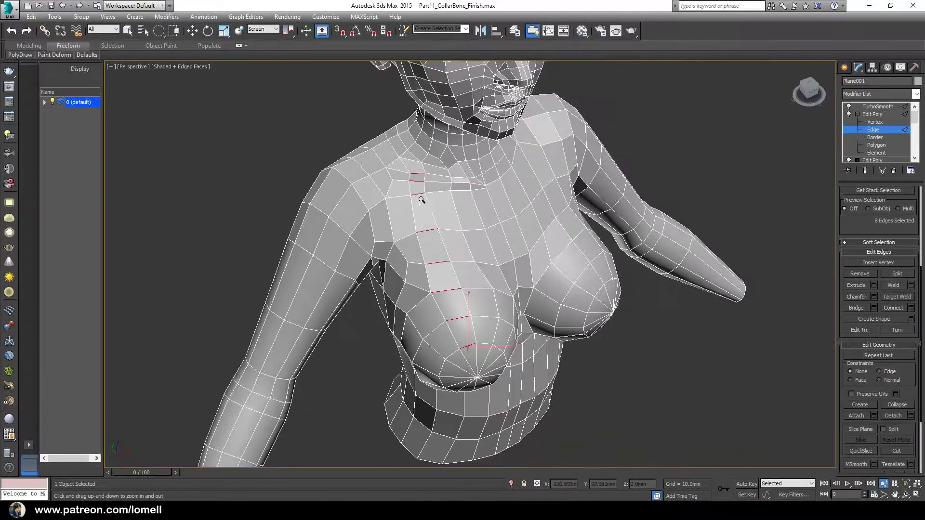
{"action": "middle_click_drag", "start_coordinate": [448, 284], "coordinate": [479, 275], "text": "alt"}
{"action": "right_click", "coordinate": [491, 281]}
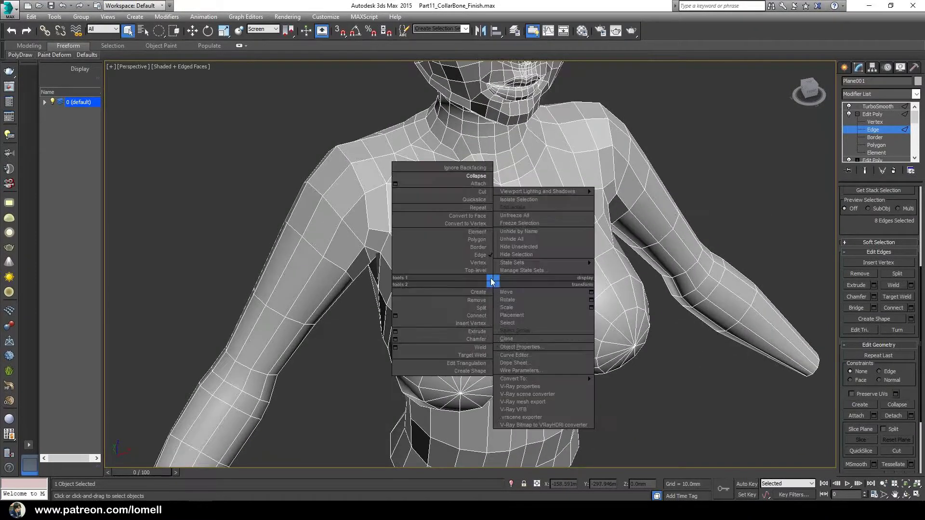
{"action": "left_click", "coordinate": [476, 176]}
- From a frontal view, select edges on the upper chest with the Move tool active
{"action": "mouse_move", "coordinate": [485, 238]}
{"action": "middle_mouse_down", "text": "alt"}
{"action": "mouse_move", "coordinate": [452, 227]}
{"action": "mouse_move", "coordinate": [450, 249]}
{"action": "mouse_move", "coordinate": [463, 239]}
{"action": "mouse_move", "coordinate": [403, 219]}
{"action": "middle_mouse_up", "text": "alt"}
{"action": "scroll", "coordinate": [469, 240], "scroll_direction": "up", "scroll_amount": 2}
{"action": "left_click", "coordinate": [468, 240]}
{"action": "key", "text": "w"}
{"action": "left_click", "coordinate": [396, 227]}
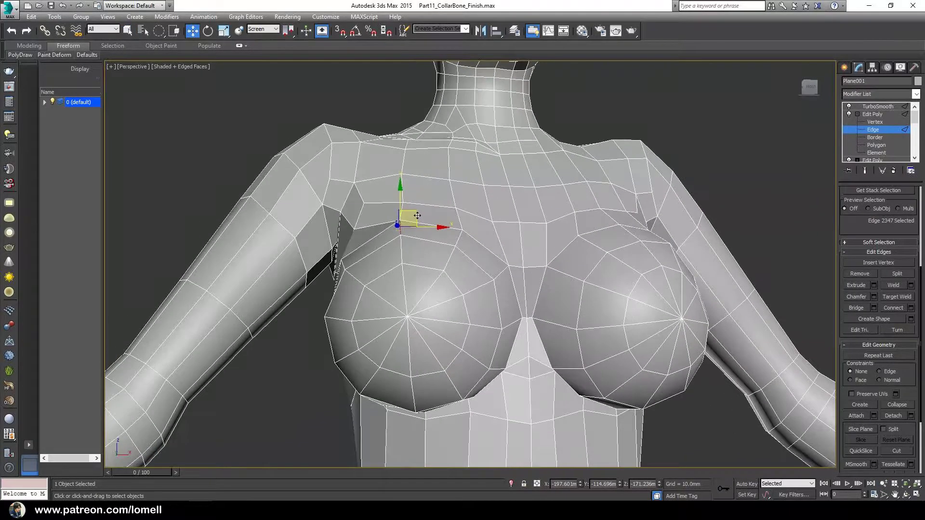
- Nudge an upper-chest vertex slightly into place
{"action": "key", "text": "1"}
{"action": "left_click", "coordinate": [403, 260]}
{"action": "middle_click_drag", "start_coordinate": [409, 255], "coordinate": [416, 255], "text": "alt"}
{"action": "left_click_drag", "start_coordinate": [411, 258], "coordinate": [414, 256]}
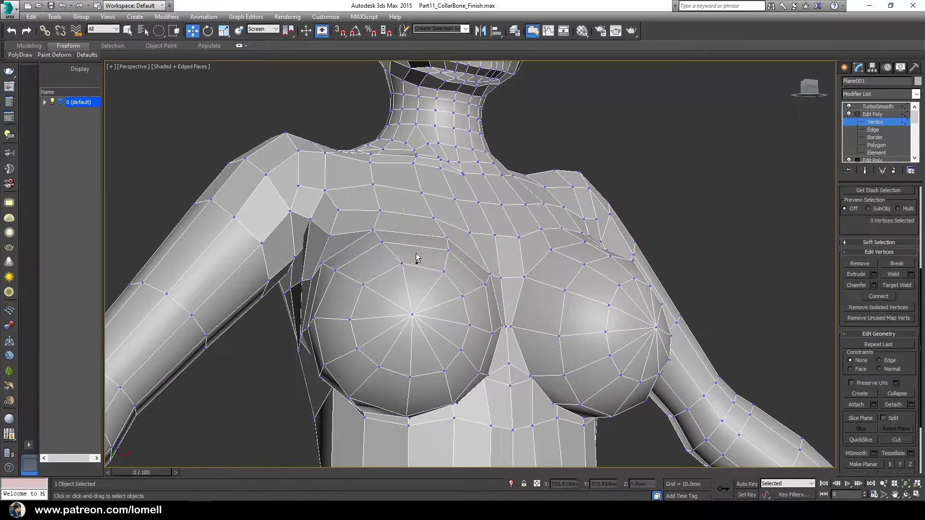
{"action": "mouse_move", "coordinate": [411, 256]}
{"action": "middle_mouse_down", "text": "alt"}
{"action": "mouse_move", "coordinate": [457, 242]}
{"action": "mouse_move", "coordinate": [462, 226]}
{"action": "middle_mouse_up", "text": "alt"}
- Select two collarbone edges high on the chest, ready to move them
{"action": "key", "text": "2"}
{"action": "left_click", "coordinate": [462, 219]}
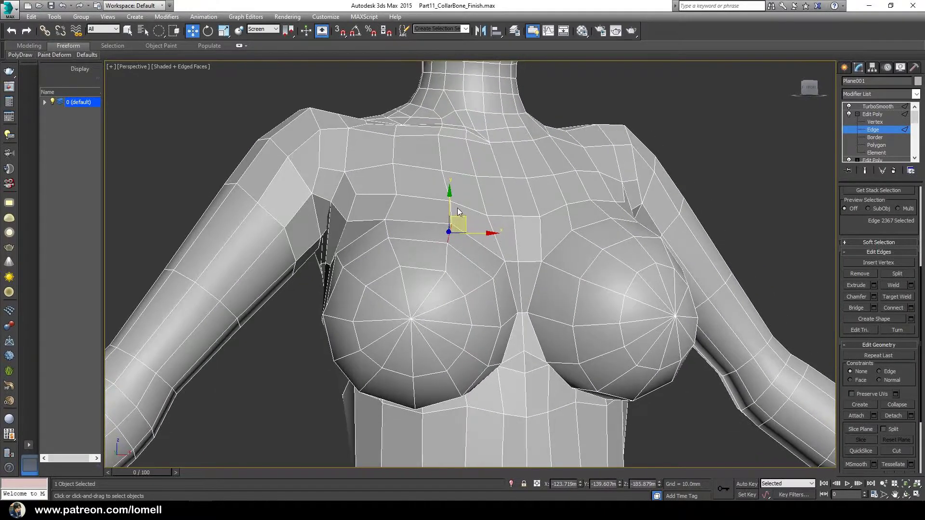
{"action": "key", "text": "1"}
{"action": "key", "text": "2"}
{"action": "mouse_move", "coordinate": [462, 212]}
{"action": "middle_mouse_down", "text": "alt"}
{"action": "mouse_move", "coordinate": [465, 196]}
{"action": "mouse_move", "coordinate": [452, 260]}
{"action": "mouse_move", "coordinate": [424, 301]}
{"action": "mouse_move", "coordinate": [429, 268]}
{"action": "mouse_move", "coordinate": [482, 198]}
{"action": "mouse_move", "coordinate": [481, 227]}
{"action": "mouse_move", "coordinate": [498, 203]}
{"action": "middle_mouse_up", "text": "alt"}
{"action": "key", "text": "1"}
{"action": "key", "text": "2"}
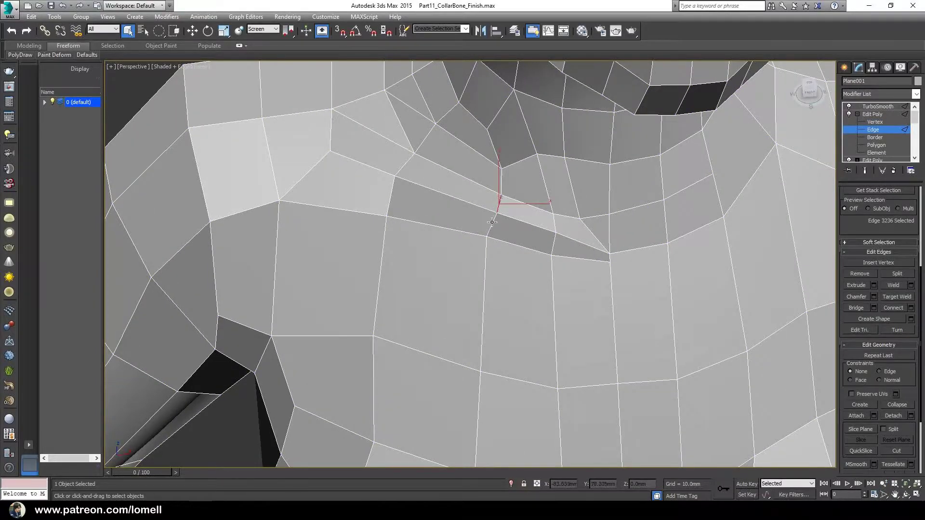
{"action": "left_click", "coordinate": [491, 221], "text": "ctrl"}
{"action": "key", "text": "w"}
{"action": "middle_click_drag", "start_coordinate": [474, 217], "coordinate": [459, 199], "text": "alt"}
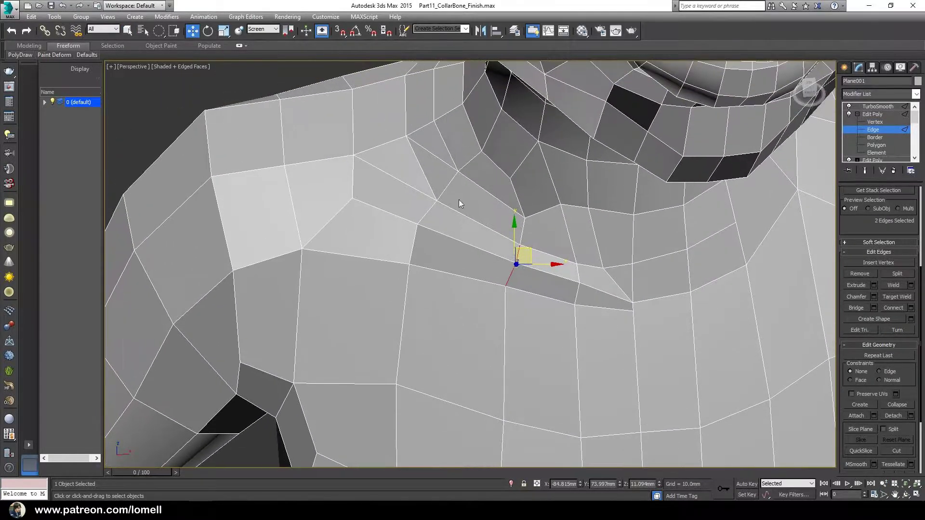
- Select the diagonal and base edges near the neck for moving
{"action": "key", "text": "q"}
{"action": "left_click", "coordinate": [443, 143]}
{"action": "scroll", "coordinate": [456, 166], "scroll_direction": "down", "scroll_amount": 3}
{"action": "mouse_move", "coordinate": [456, 167]}
{"action": "middle_mouse_down"}
{"action": "mouse_move", "coordinate": [461, 212]}
{"action": "mouse_move", "coordinate": [445, 220]}
{"action": "middle_mouse_up"}
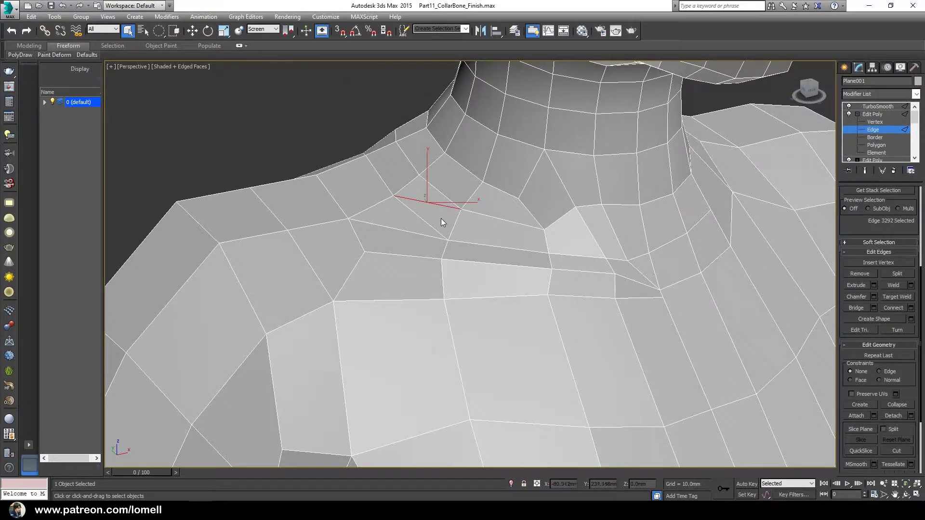
{"action": "left_click", "coordinate": [426, 224]}
{"action": "mouse_move", "coordinate": [499, 236]}
{"action": "middle_mouse_down", "text": "alt"}
{"action": "mouse_move", "coordinate": [553, 213]}
{"action": "mouse_move", "coordinate": [651, 216]}
{"action": "middle_mouse_up", "text": "alt"}
{"action": "left_click", "coordinate": [533, 202]}
{"action": "key", "text": "w"}
- Slide a neck-base vertex down along the collarbone, then frame the neck and shoulders
{"action": "key", "text": "1"}
{"action": "left_click", "coordinate": [588, 207]}
{"action": "left_click_drag", "start_coordinate": [606, 201], "coordinate": [610, 218]}
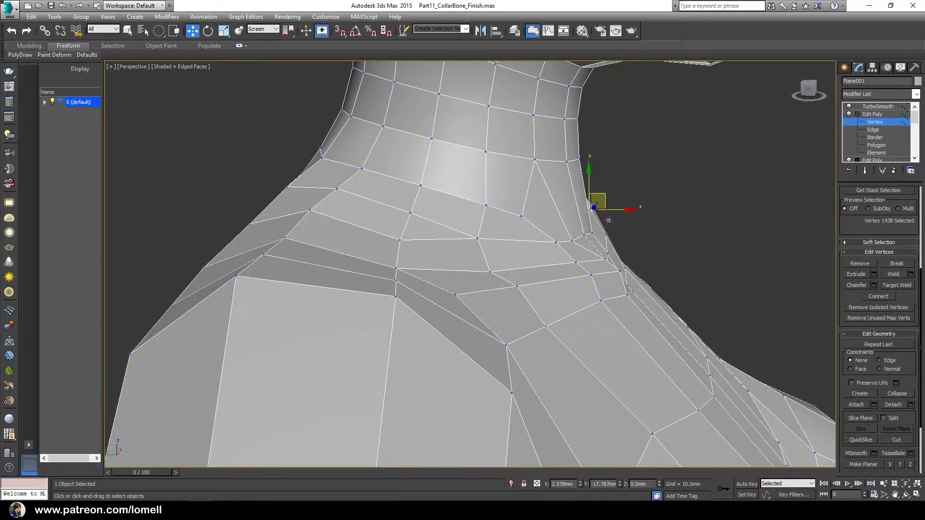
{"action": "middle_click_drag", "start_coordinate": [609, 221], "coordinate": [533, 209], "text": "alt"}
{"action": "key", "text": "alt+z"}
{"action": "left_click_drag", "start_coordinate": [535, 246], "coordinate": [526, 259]}
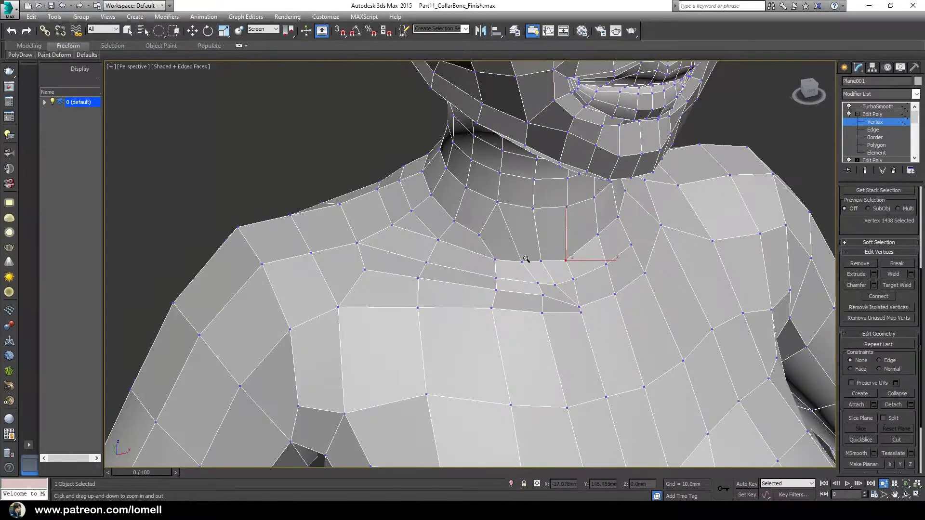
{"action": "left_click_drag", "start_coordinate": [675, 326], "coordinate": [674, 347]}
- Select the short edges around the neck base
{"action": "key", "text": "q"}
{"action": "key", "text": "2"}
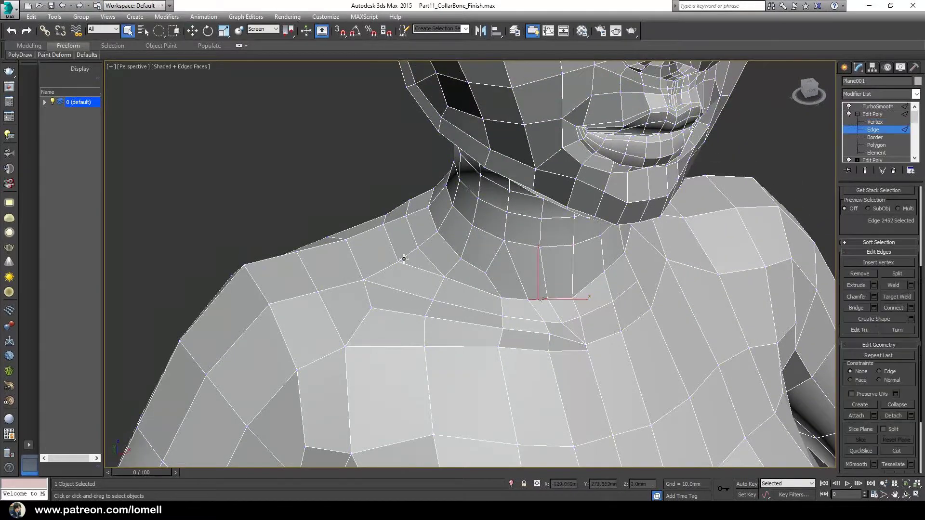
{"action": "left_click", "coordinate": [399, 217], "text": "ctrl"}
{"action": "middle_click_drag", "start_coordinate": [400, 218], "coordinate": [395, 257], "text": "alt"}
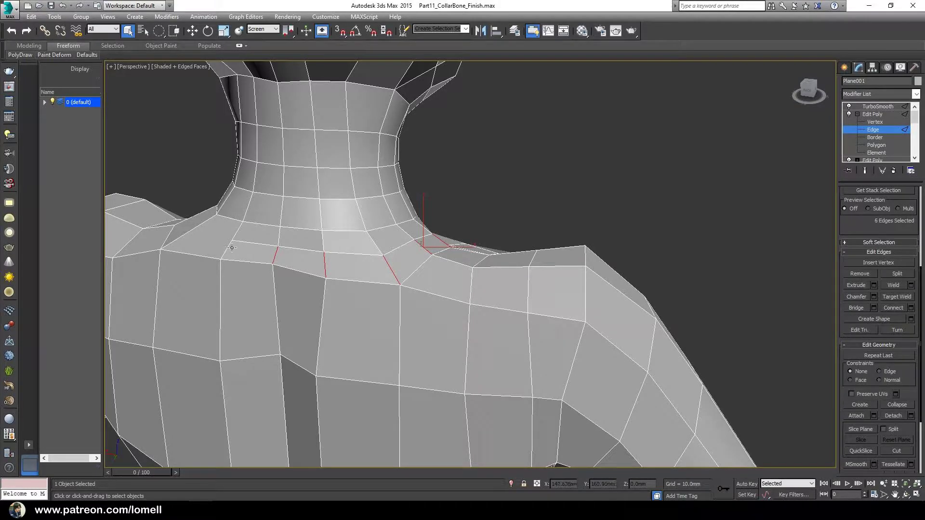
- Collapse the selected neck-base edges and orbit around to inspect the result
{"action": "right_click", "coordinate": [463, 261]}
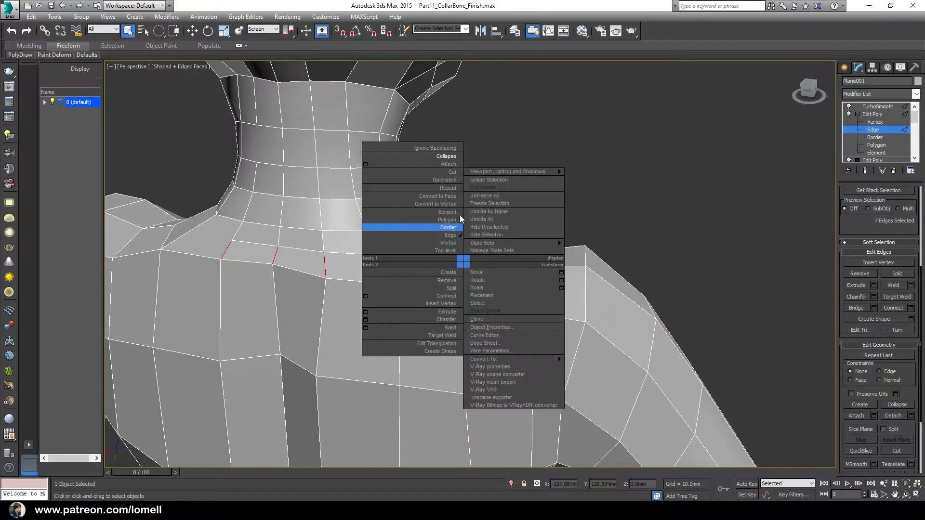
{"action": "left_click", "coordinate": [429, 158]}
{"action": "mouse_move", "coordinate": [429, 158]}
{"action": "middle_mouse_down", "text": "alt"}
{"action": "mouse_move", "coordinate": [394, 258]}
{"action": "mouse_move", "coordinate": [368, 256]}
{"action": "mouse_move", "coordinate": [384, 263]}
{"action": "middle_mouse_up", "text": "alt"}
{"action": "scroll", "coordinate": [384, 263], "scroll_direction": "down", "scroll_amount": 2}
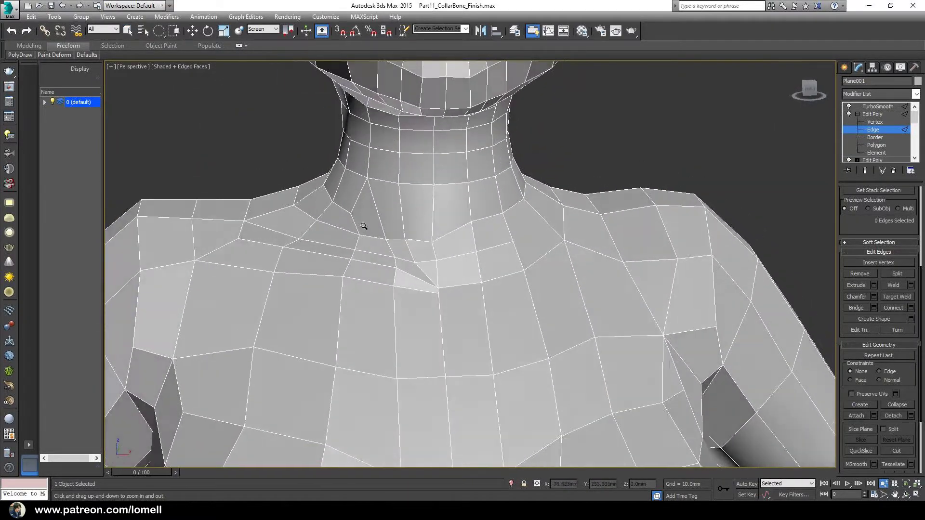
{"action": "scroll", "coordinate": [362, 226], "scroll_direction": "down", "scroll_amount": 5}
{"action": "scroll", "coordinate": [405, 241], "scroll_direction": "down", "scroll_amount": 1}
{"action": "scroll", "coordinate": [415, 233], "scroll_direction": "up", "scroll_amount": 2}
{"action": "mouse_move", "coordinate": [427, 222]}
{"action": "middle_mouse_down", "text": "alt"}
{"action": "mouse_move", "coordinate": [423, 233]}
{"action": "mouse_move", "coordinate": [398, 233]}
{"action": "mouse_move", "coordinate": [411, 232]}
{"action": "mouse_move", "coordinate": [404, 256]}
{"action": "middle_mouse_up", "text": "alt"}
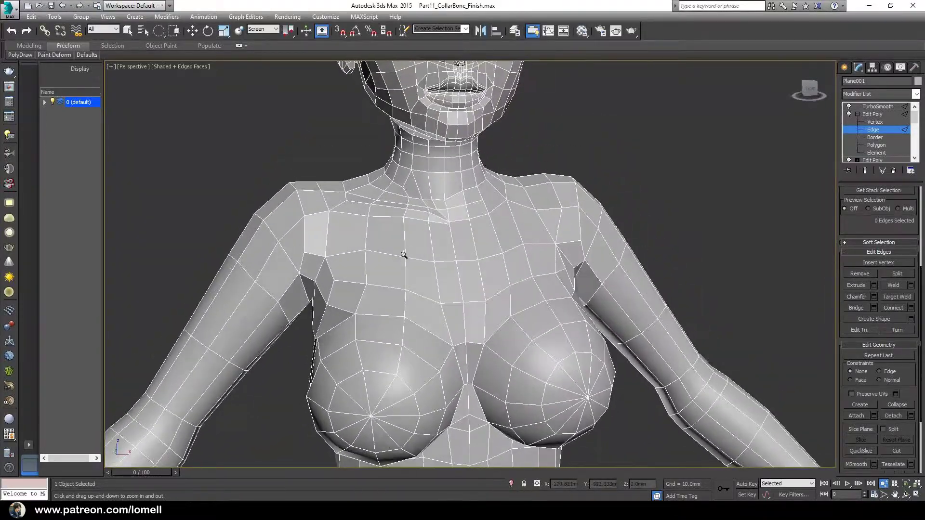
{"action": "scroll", "coordinate": [450, 207], "scroll_direction": "up", "scroll_amount": 3}
- Reposition the chest vertex beside the left shoulder with the Move tool
{"action": "mouse_move", "coordinate": [450, 206]}
{"action": "middle_mouse_down", "text": "alt"}
{"action": "mouse_move", "coordinate": [482, 211]}
{"action": "mouse_move", "coordinate": [435, 215]}
{"action": "middle_mouse_up", "text": "alt"}
{"action": "scroll", "coordinate": [515, 205], "scroll_direction": "up", "scroll_amount": 2}
{"action": "scroll", "coordinate": [452, 202], "scroll_direction": "down", "scroll_amount": 3}
{"action": "scroll", "coordinate": [438, 200], "scroll_direction": "up", "scroll_amount": 1}
{"action": "scroll", "coordinate": [482, 211], "scroll_direction": "up", "scroll_amount": 3}
{"action": "scroll", "coordinate": [482, 211], "scroll_direction": "down", "scroll_amount": 2}
{"action": "scroll", "coordinate": [421, 208], "scroll_direction": "down", "scroll_amount": 1}
{"action": "scroll", "coordinate": [401, 228], "scroll_direction": "down", "scroll_amount": 2}
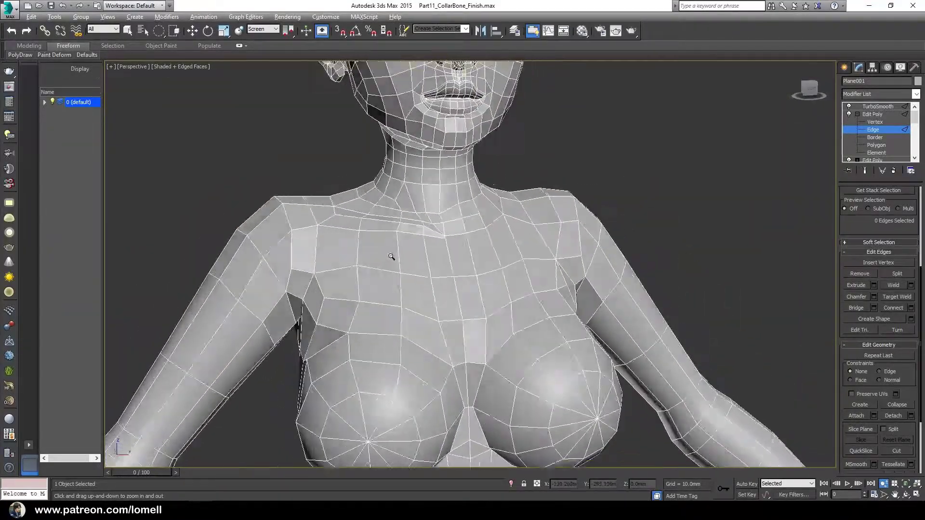
{"action": "mouse_move", "coordinate": [386, 256]}
{"action": "middle_mouse_down", "text": "alt"}
{"action": "mouse_move", "coordinate": [514, 252]}
{"action": "mouse_move", "coordinate": [384, 263]}
{"action": "middle_mouse_up", "text": "alt"}
{"action": "scroll", "coordinate": [336, 241], "scroll_direction": "up", "scroll_amount": 2}
{"action": "middle_click_drag", "start_coordinate": [336, 240], "coordinate": [421, 213], "text": "alt"}
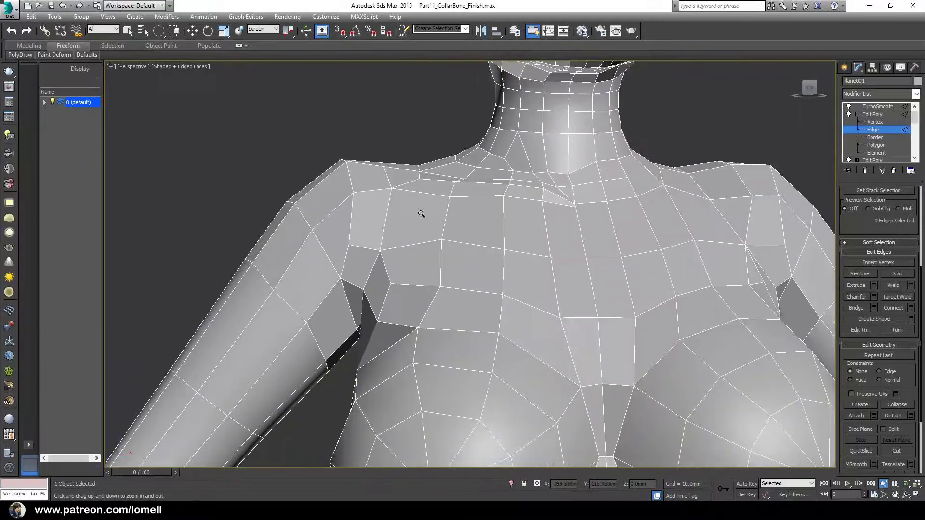
{"action": "key", "text": "1"}
{"action": "key", "text": "w"}
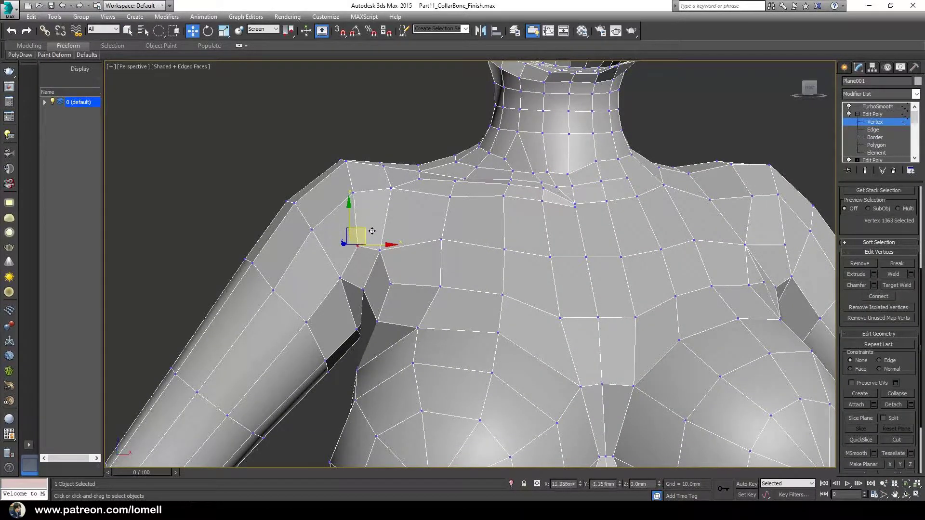
{"action": "mouse_move", "coordinate": [372, 231]}
{"action": "middle_mouse_down", "text": "alt"}
{"action": "mouse_move", "coordinate": [462, 239]}
{"action": "mouse_move", "coordinate": [372, 237]}
{"action": "mouse_move", "coordinate": [390, 254]}
{"action": "mouse_move", "coordinate": [379, 240]}
{"action": "mouse_move", "coordinate": [434, 232]}
{"action": "mouse_move", "coordinate": [380, 233]}
{"action": "middle_mouse_up", "text": "alt"}
- Exit Vertex level and show the TurboSmoothed end result shaded, without edged faces
{"action": "left_click", "coordinate": [870, 126]}
{"action": "left_click", "coordinate": [865, 170]}
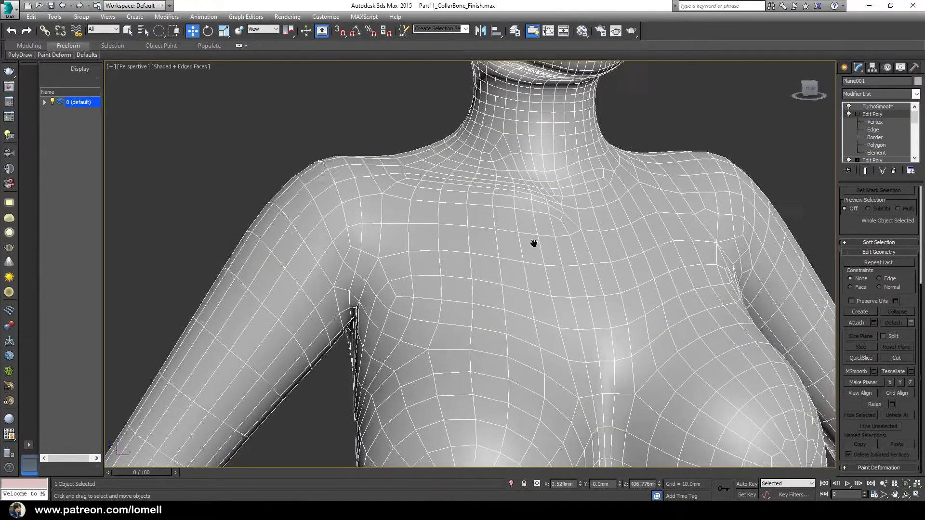
{"action": "key", "text": "F4"}
- Zoom around the upper body to inspect the collarbone ridges and chest
{"action": "mouse_move", "coordinate": [485, 230]}
{"action": "middle_mouse_down", "text": "ctrl+alt"}
{"action": "mouse_move", "coordinate": [479, 283]}
{"action": "mouse_move", "coordinate": [533, 281]}
{"action": "mouse_move", "coordinate": [577, 265]}
{"action": "mouse_move", "coordinate": [477, 256]}
{"action": "mouse_move", "coordinate": [470, 223]}
{"action": "mouse_move", "coordinate": [506, 242]}
{"action": "mouse_move", "coordinate": [639, 230]}
{"action": "mouse_move", "coordinate": [481, 231]}
{"action": "mouse_move", "coordinate": [404, 219]}
{"action": "mouse_move", "coordinate": [386, 205]}
{"action": "mouse_move", "coordinate": [313, 247]}
{"action": "mouse_move", "coordinate": [508, 225]}
{"action": "mouse_move", "coordinate": [475, 227]}
{"action": "mouse_move", "coordinate": [487, 200]}
{"action": "mouse_move", "coordinate": [459, 241]}
{"action": "mouse_move", "coordinate": [347, 252]}
{"action": "mouse_move", "coordinate": [376, 265]}
{"action": "mouse_move", "coordinate": [389, 233]}
{"action": "middle_mouse_up", "text": "ctrl+alt"}
{"action": "left_click_drag", "start_coordinate": [389, 232], "coordinate": [384, 262]}
{"action": "mouse_move", "coordinate": [384, 262]}
{"action": "middle_mouse_down", "text": "alt"}
{"action": "mouse_move", "coordinate": [419, 281]}
{"action": "mouse_move", "coordinate": [416, 270]}
{"action": "middle_mouse_up", "text": "alt"}
{"action": "left_click_drag", "start_coordinate": [417, 269], "coordinate": [436, 242]}
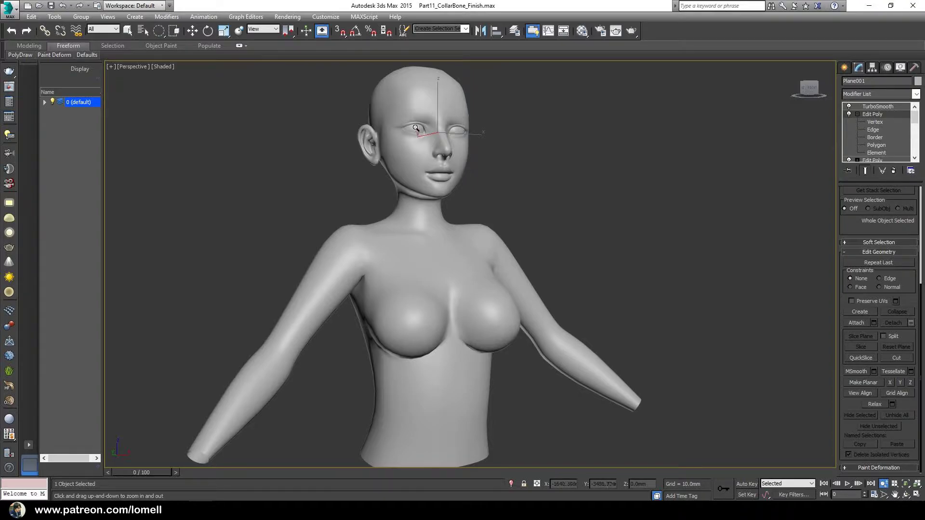
{"action": "left_click_drag", "start_coordinate": [416, 252], "coordinate": [397, 257]}
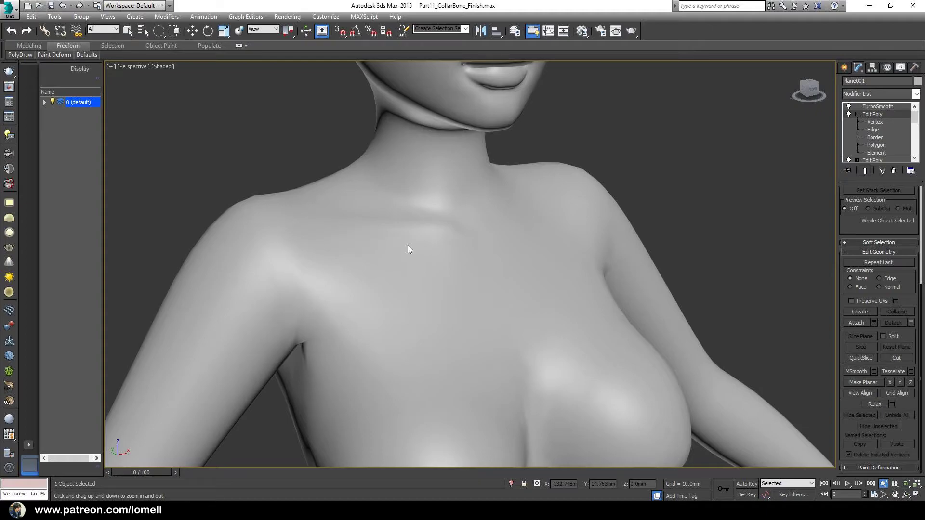
{"action": "mouse_move", "coordinate": [407, 250]}
{"action": "left_mouse_down"}
{"action": "mouse_move", "coordinate": [502, 194]}
{"action": "mouse_move", "coordinate": [479, 262]}
{"action": "mouse_move", "coordinate": [445, 246]}
{"action": "left_mouse_up"}
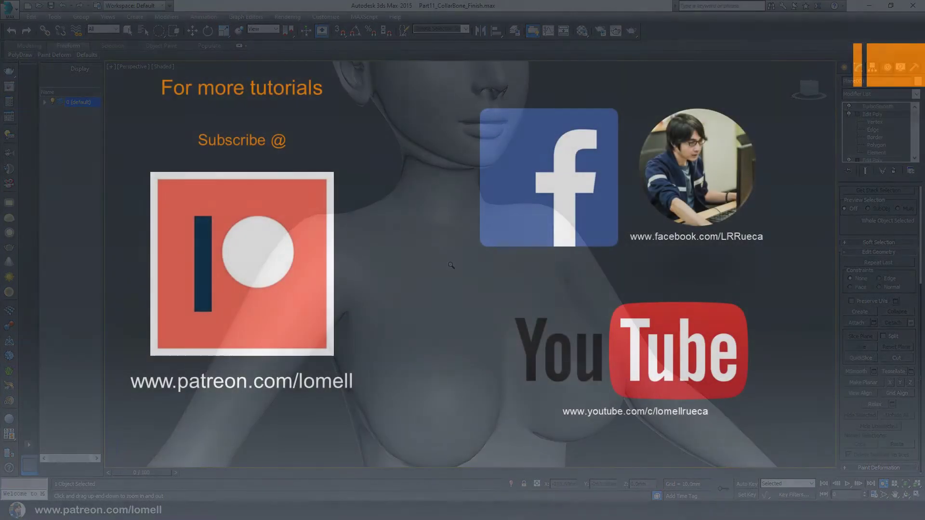